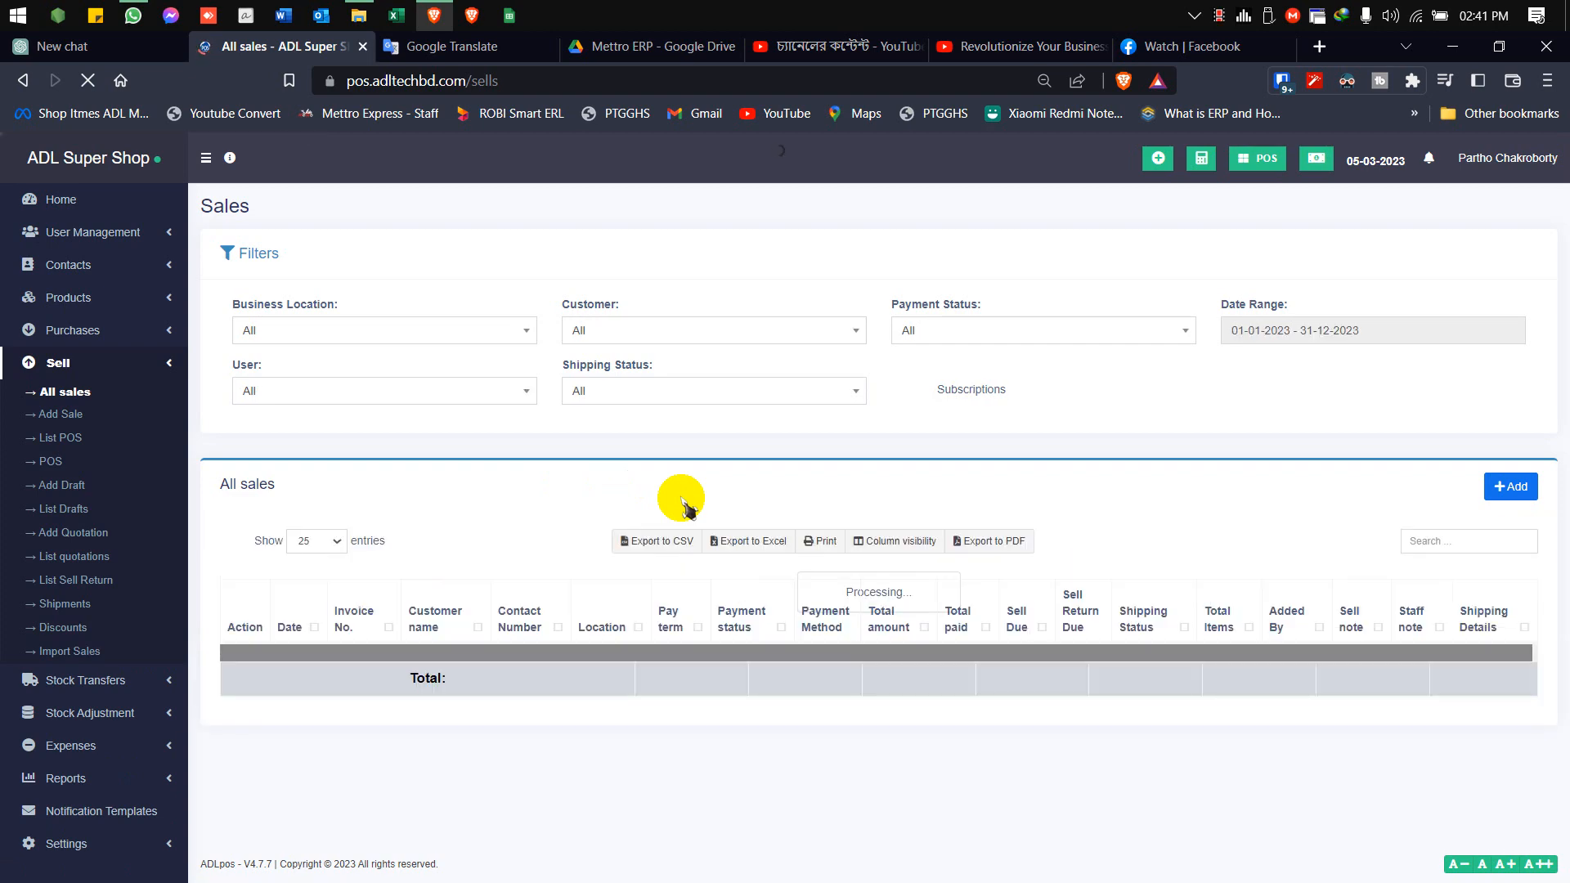
Hide the Action column in the All sales table and show it again
{"action": "scroll", "coordinate": [683, 503], "scroll_direction": "down", "scroll_amount": 1}
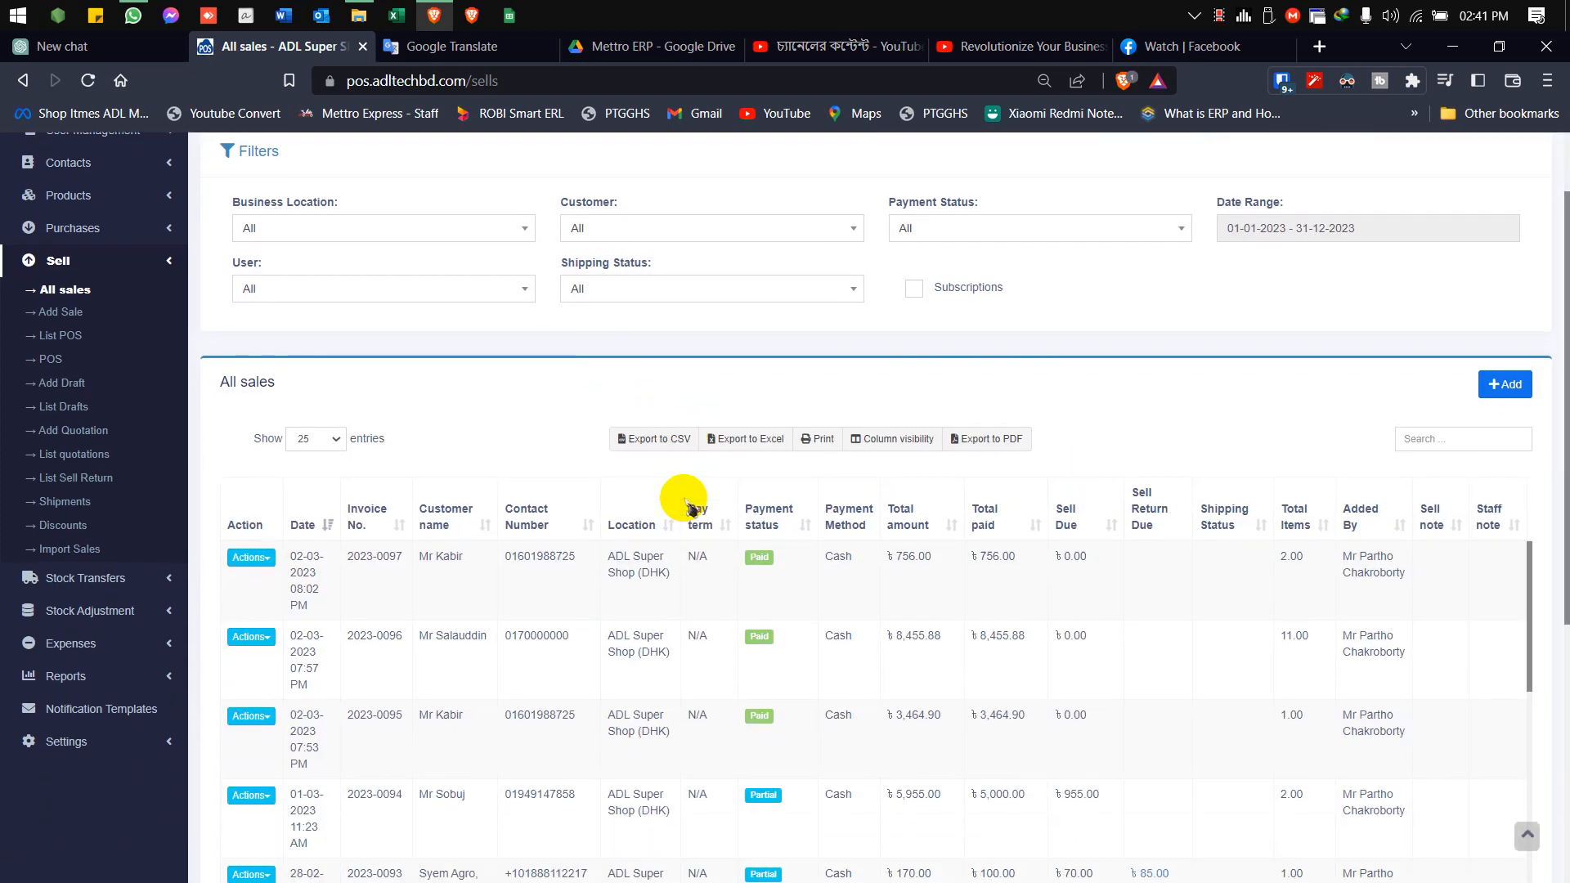
{"action": "scroll", "coordinate": [684, 503], "scroll_direction": "down", "scroll_amount": 2}
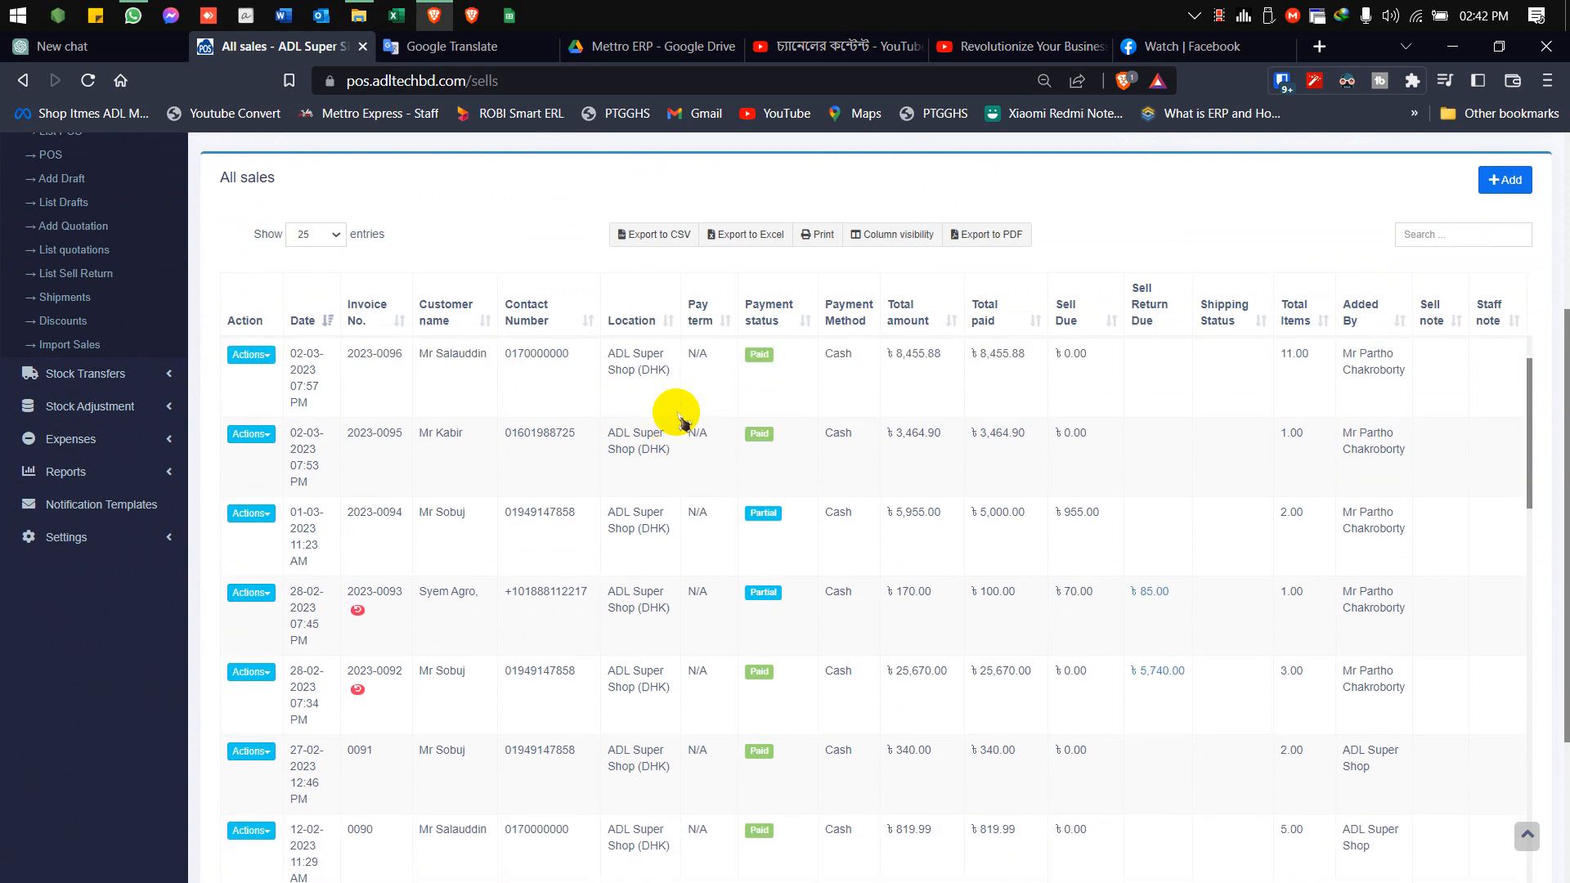
{"action": "scroll", "coordinate": [681, 419], "scroll_direction": "up", "scroll_amount": 1}
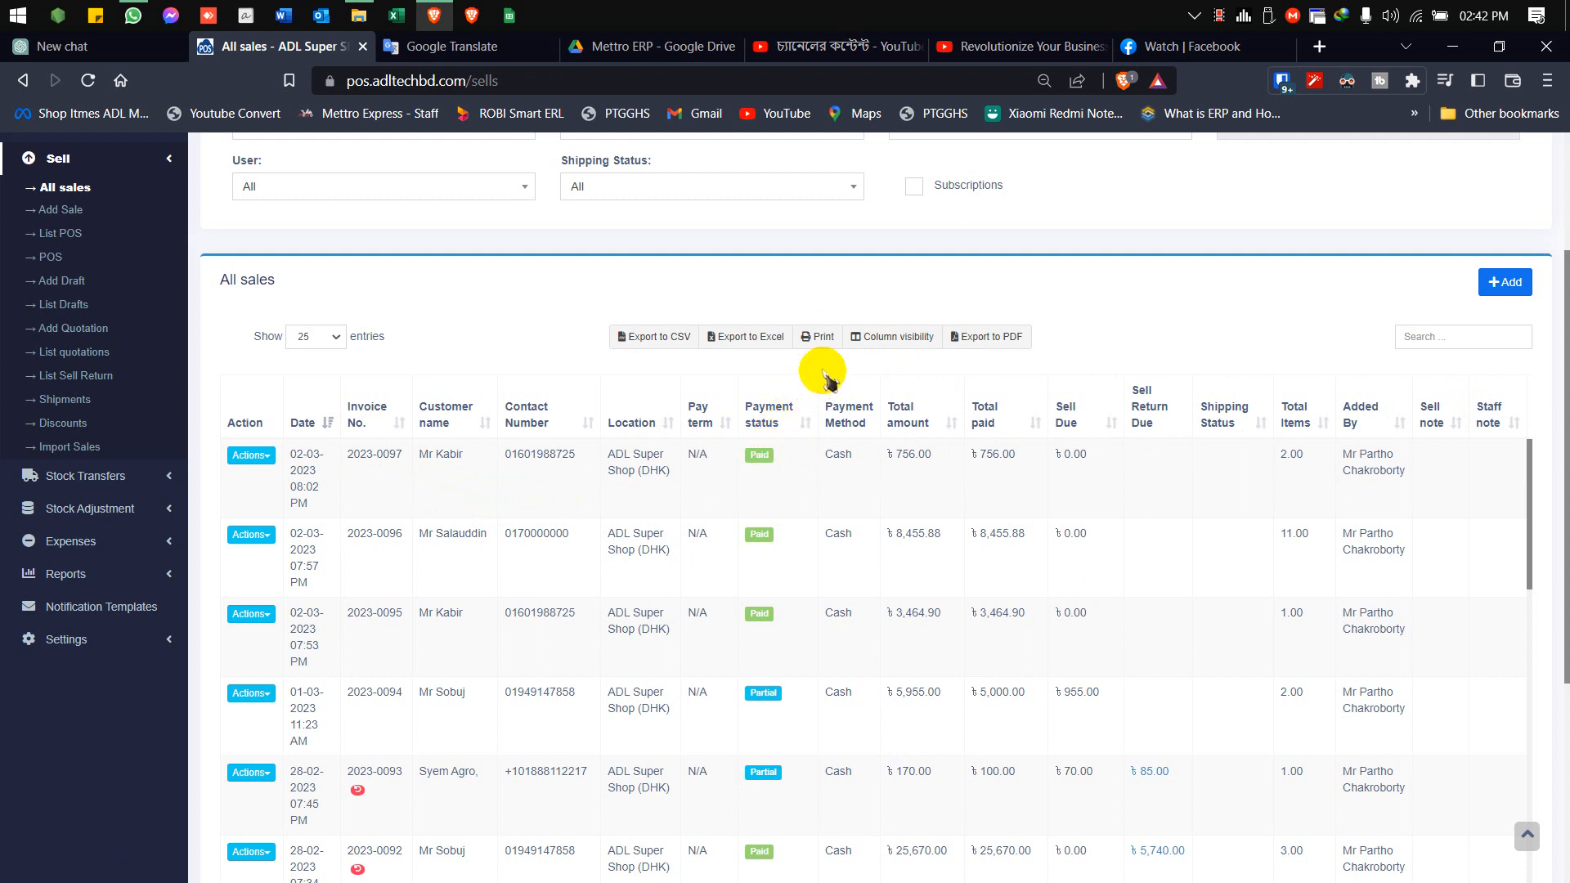
{"action": "left_click", "coordinate": [893, 347]}
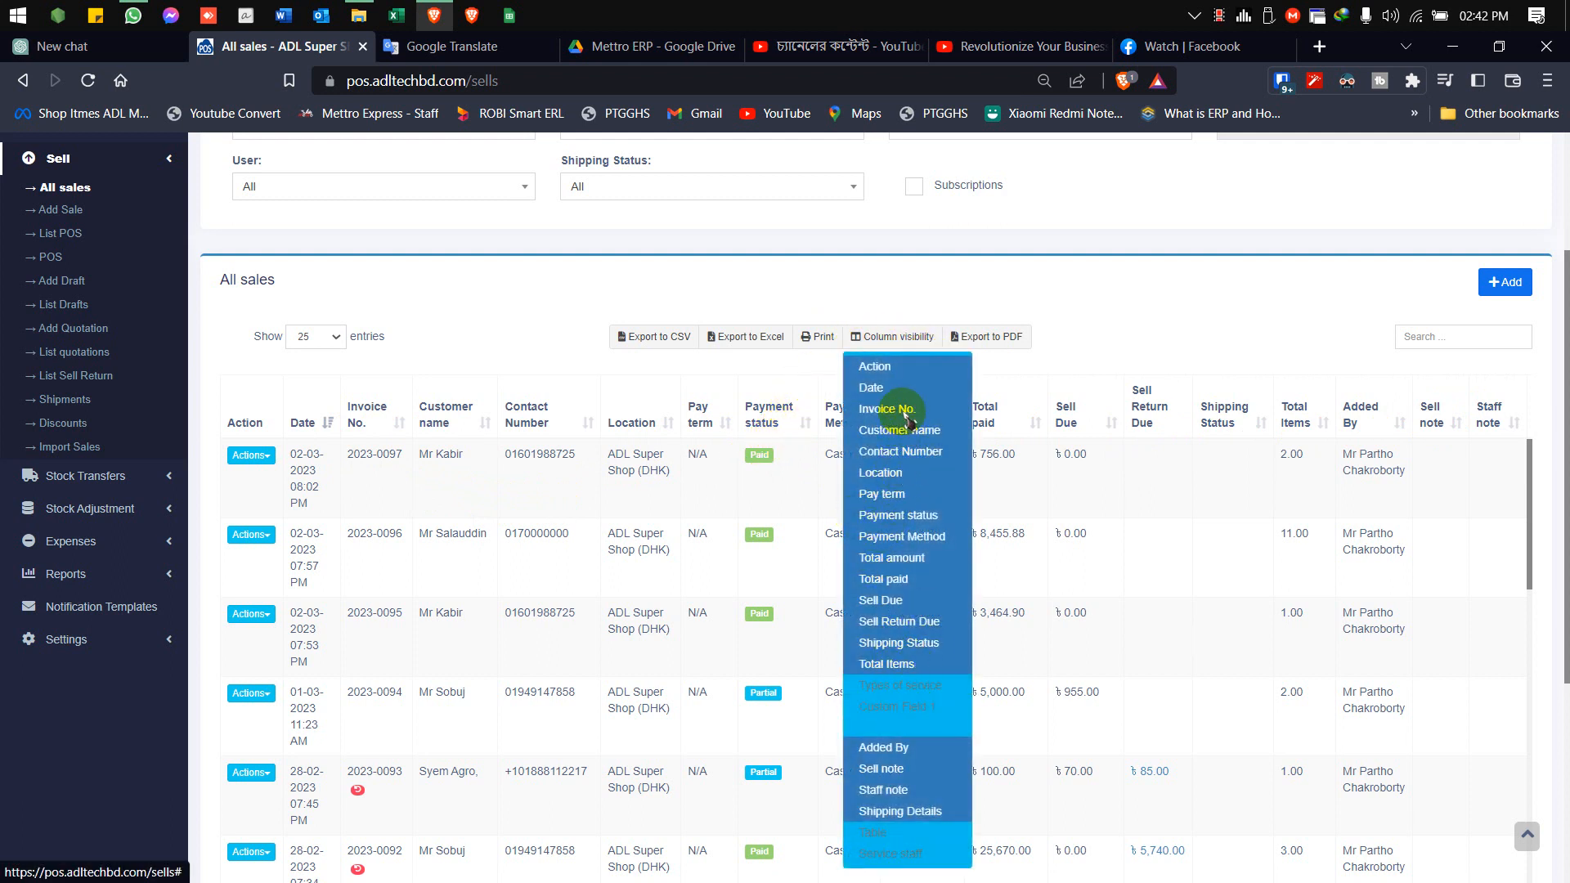
{"action": "left_click", "coordinate": [893, 375]}
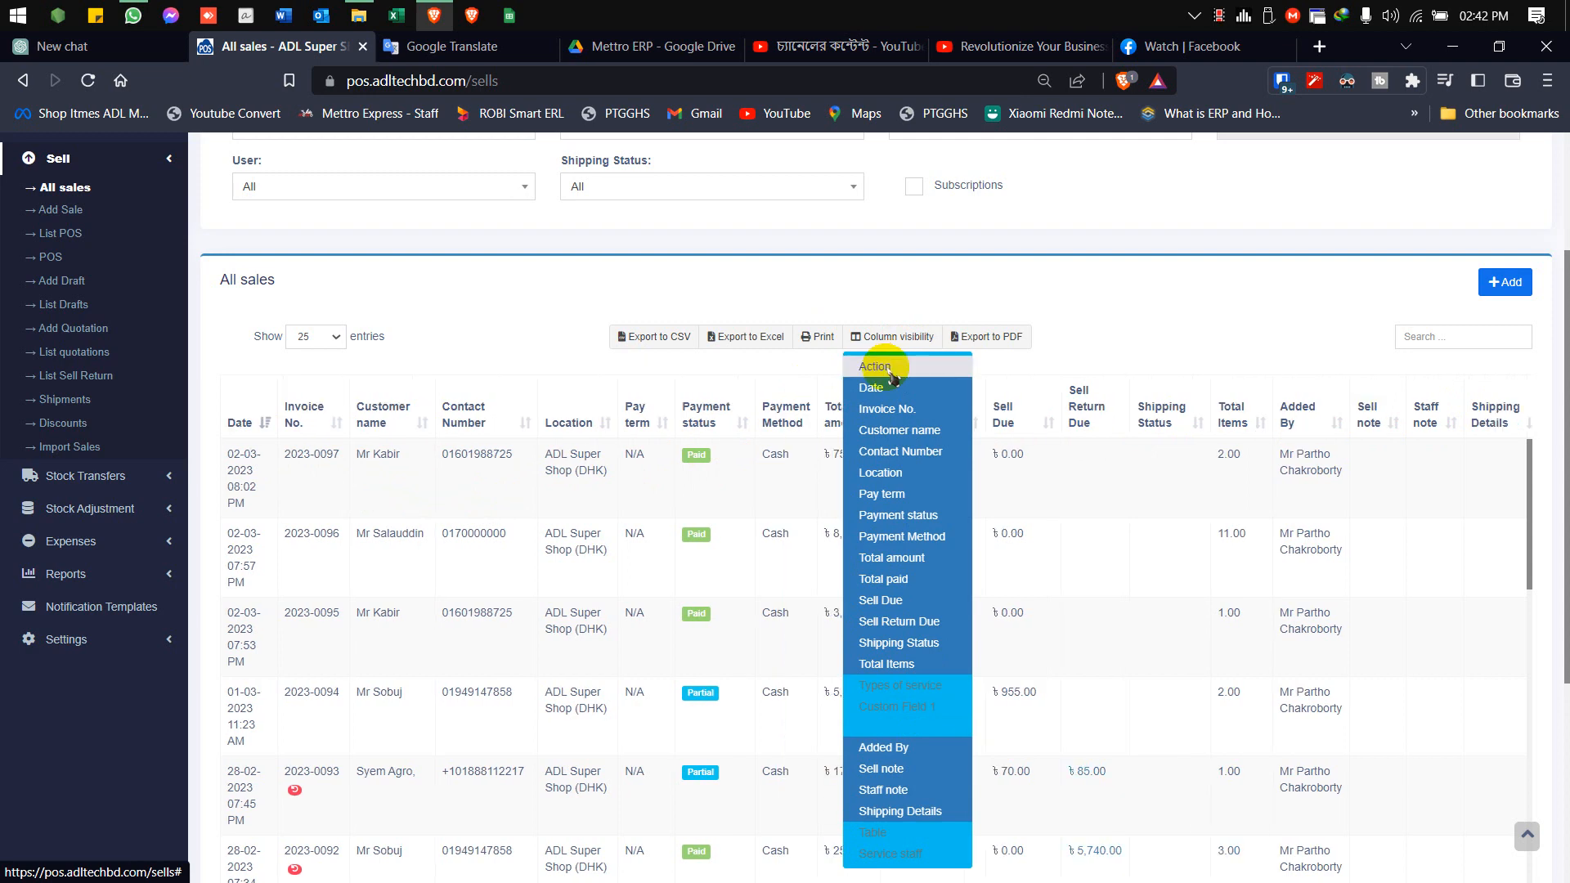
{"action": "left_click", "coordinate": [885, 370]}
{"action": "left_click", "coordinate": [1180, 350]}
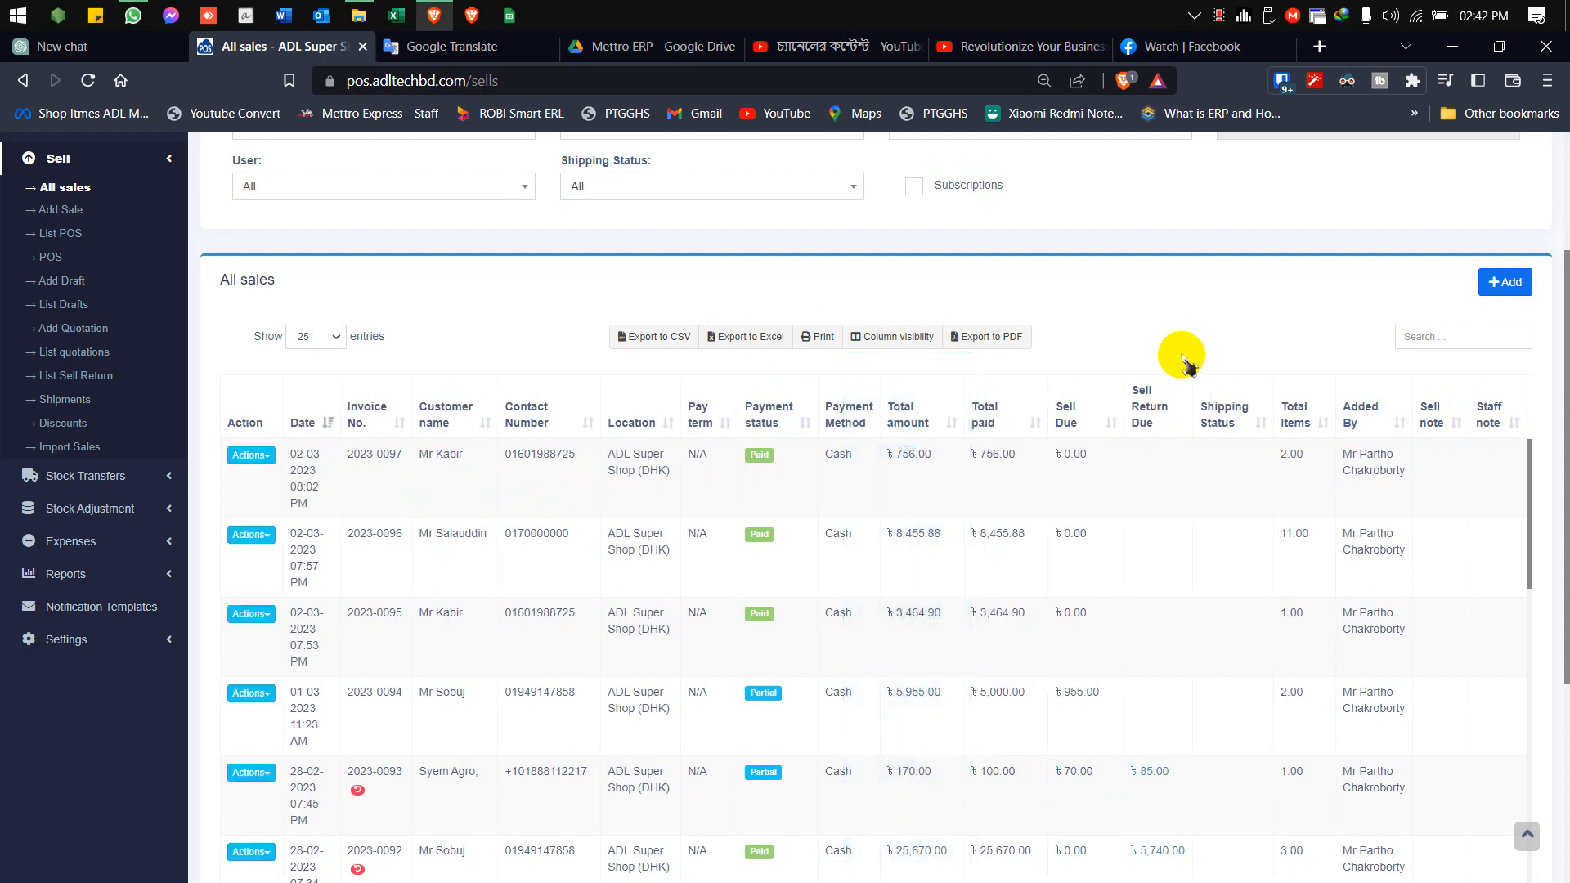
Start a new sale and select Syem Agro as the customer, checking the customer's due amount
{"action": "scroll", "coordinate": [1229, 348], "scroll_direction": "up", "scroll_amount": 3}
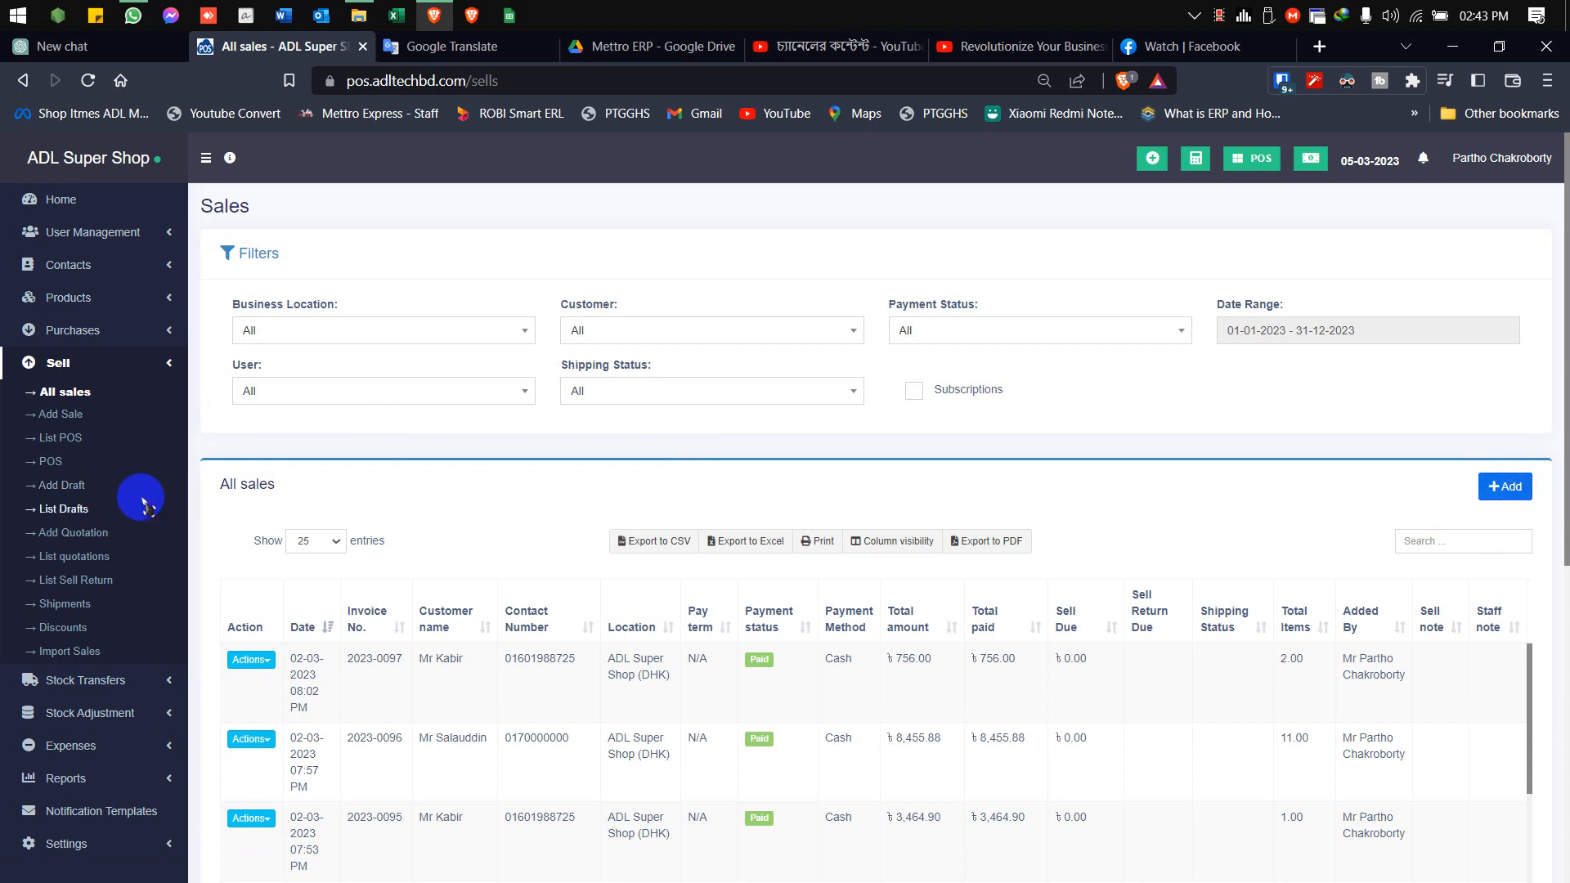
{"action": "left_click", "coordinate": [62, 413]}
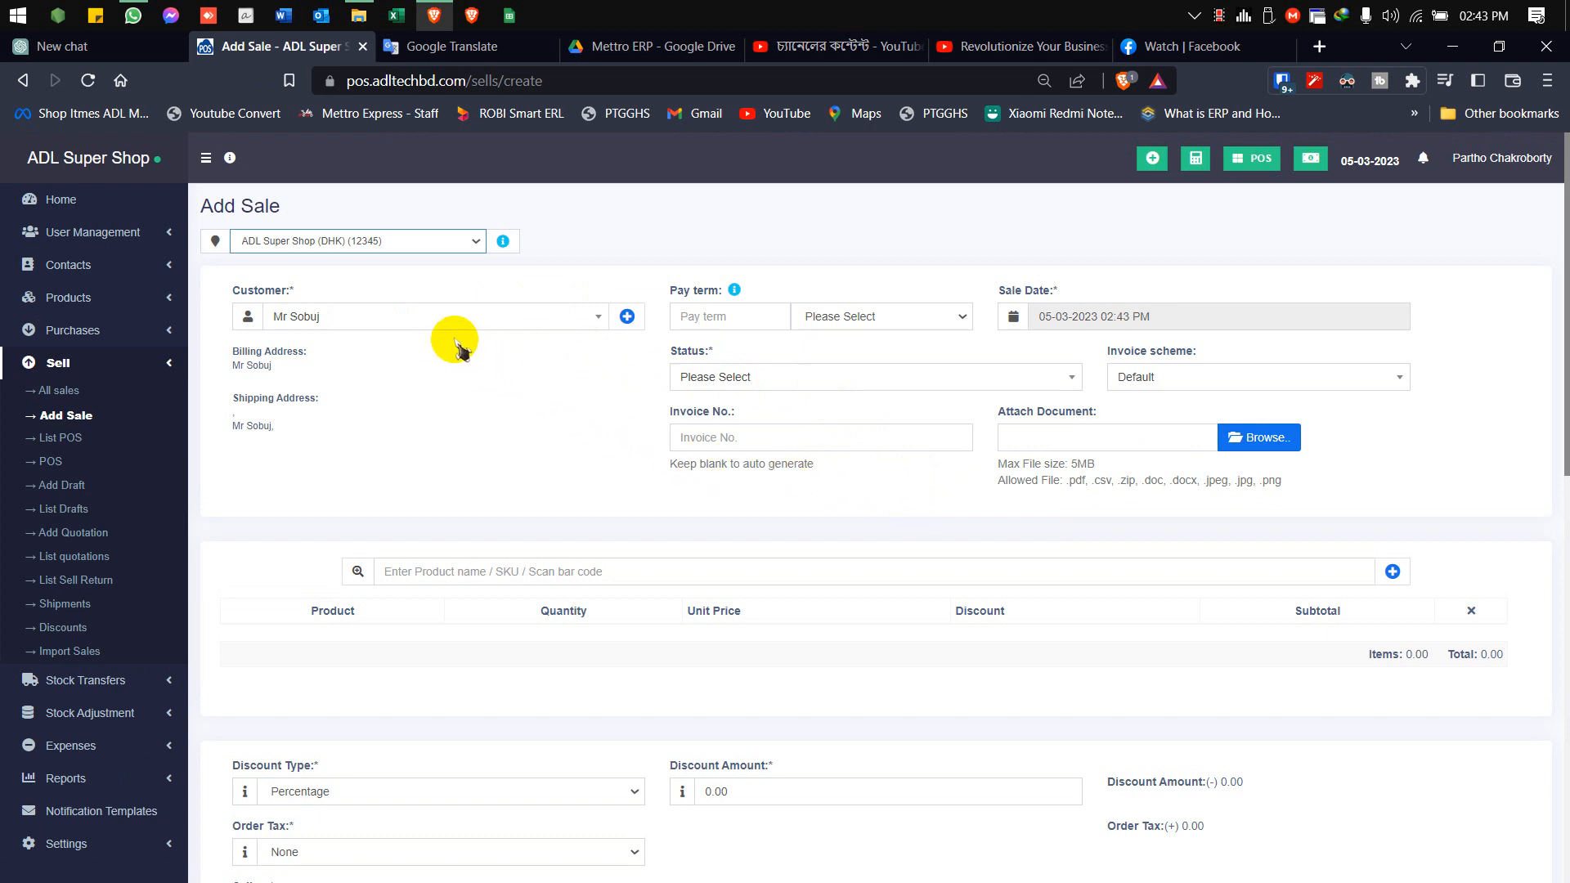
{"action": "left_click", "coordinate": [471, 315]}
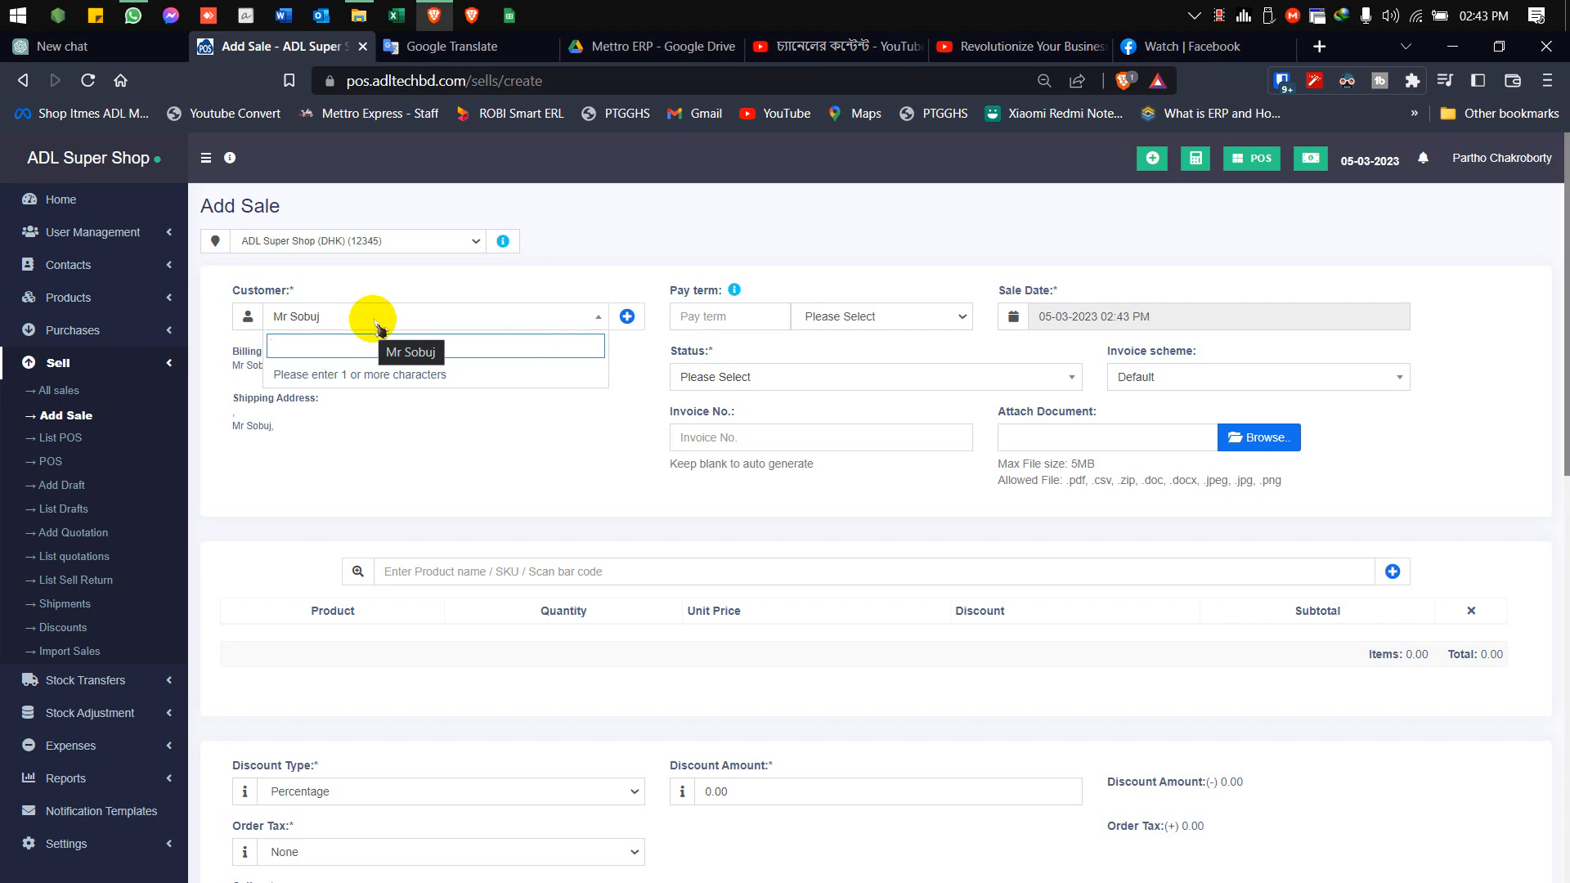
{"action": "type", "text": "sye"}
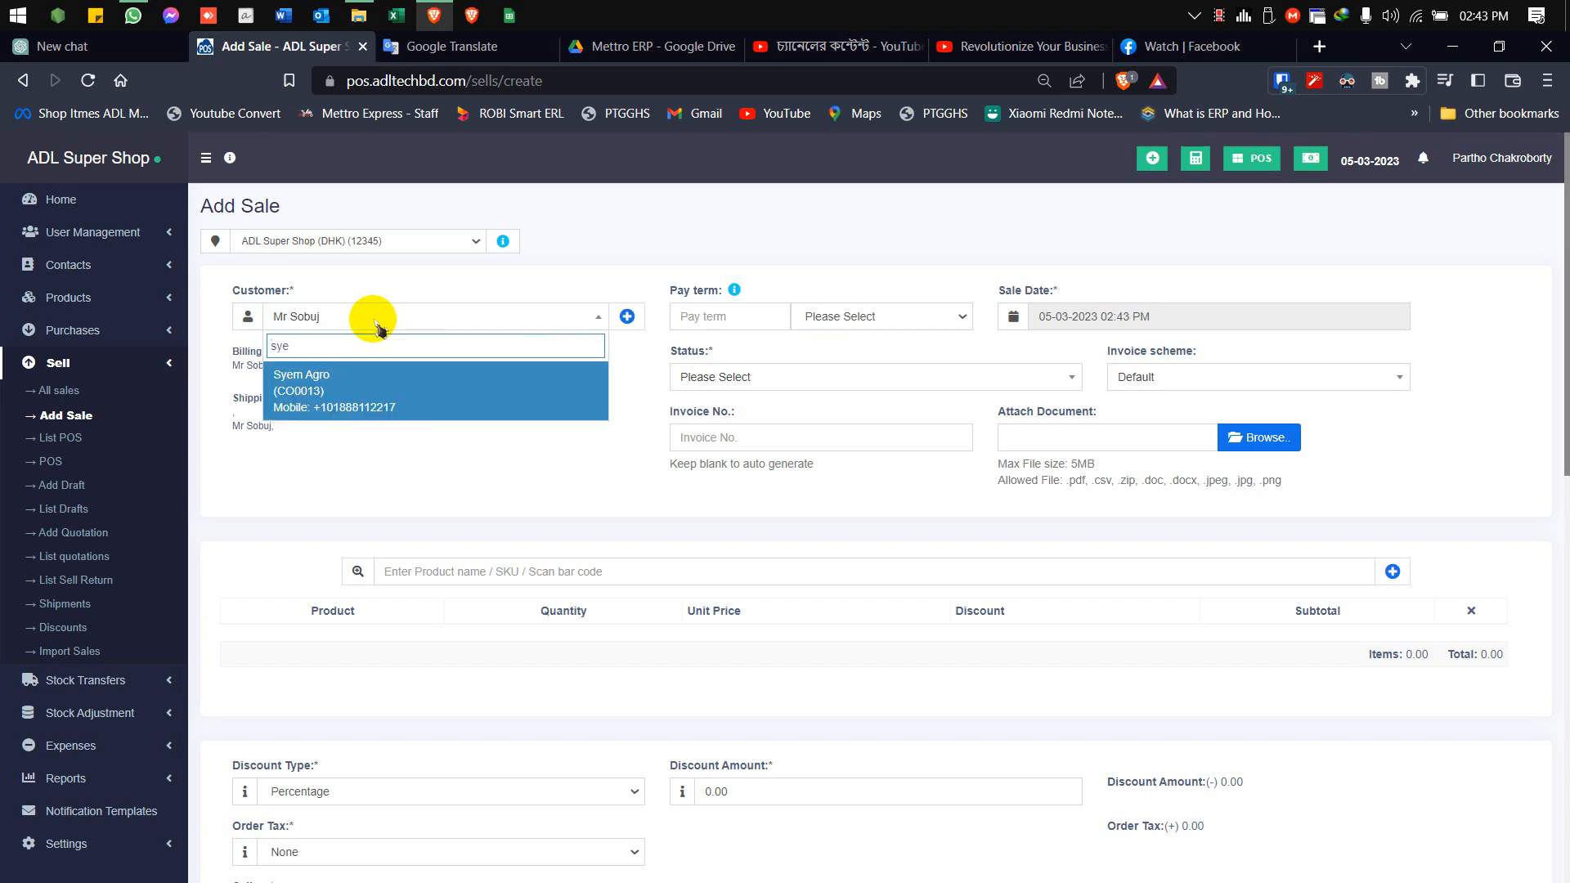
{"action": "left_click", "coordinate": [378, 398]}
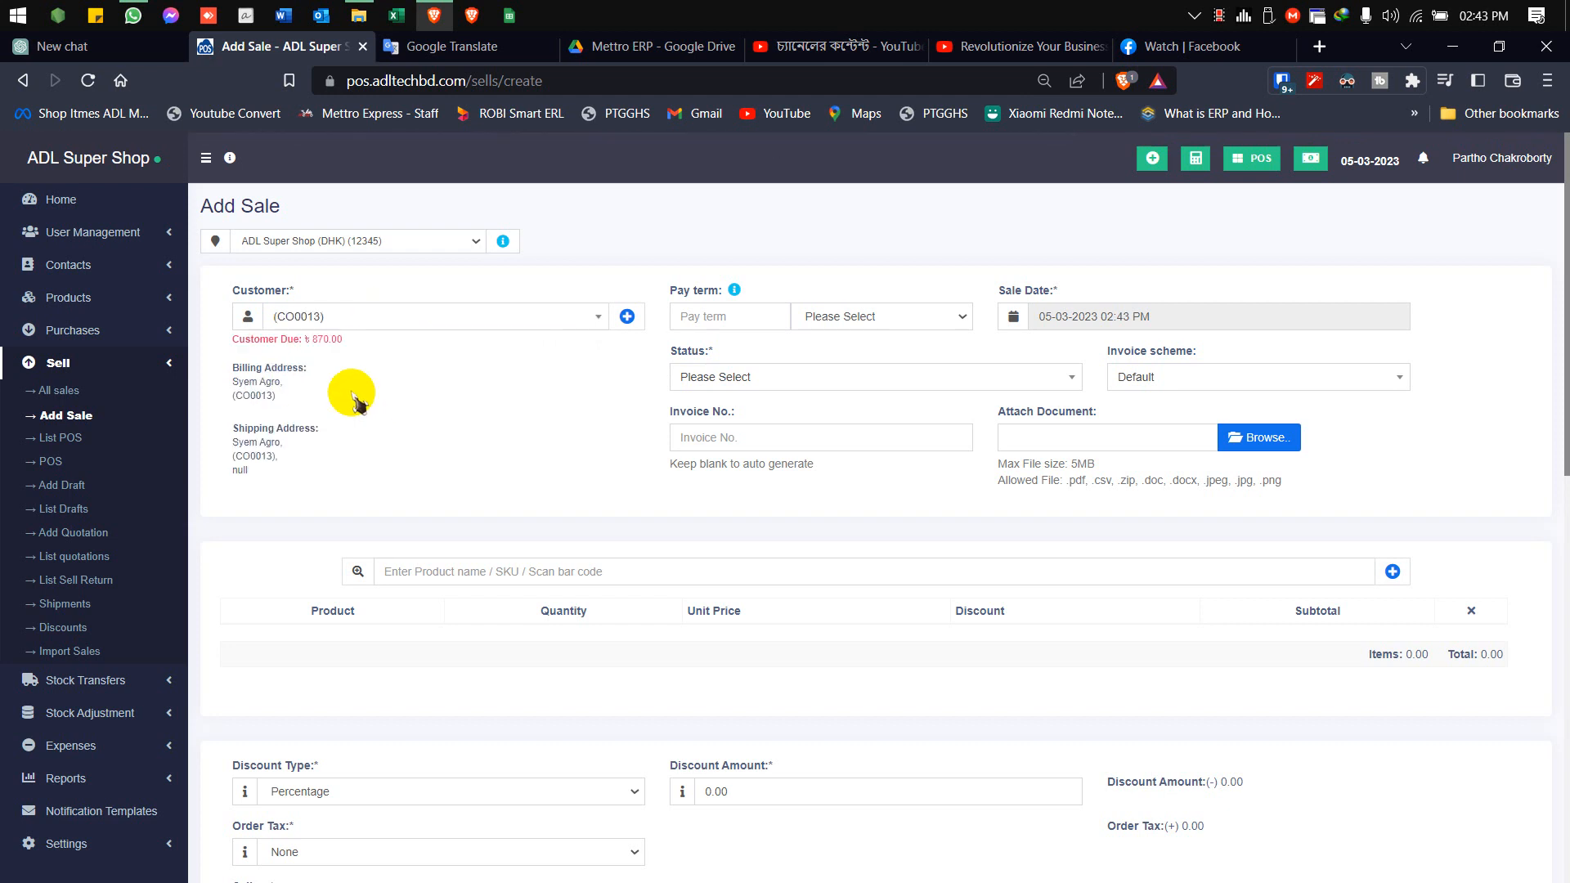
{"action": "left_click_drag", "start_coordinate": [234, 340], "coordinate": [368, 337]}
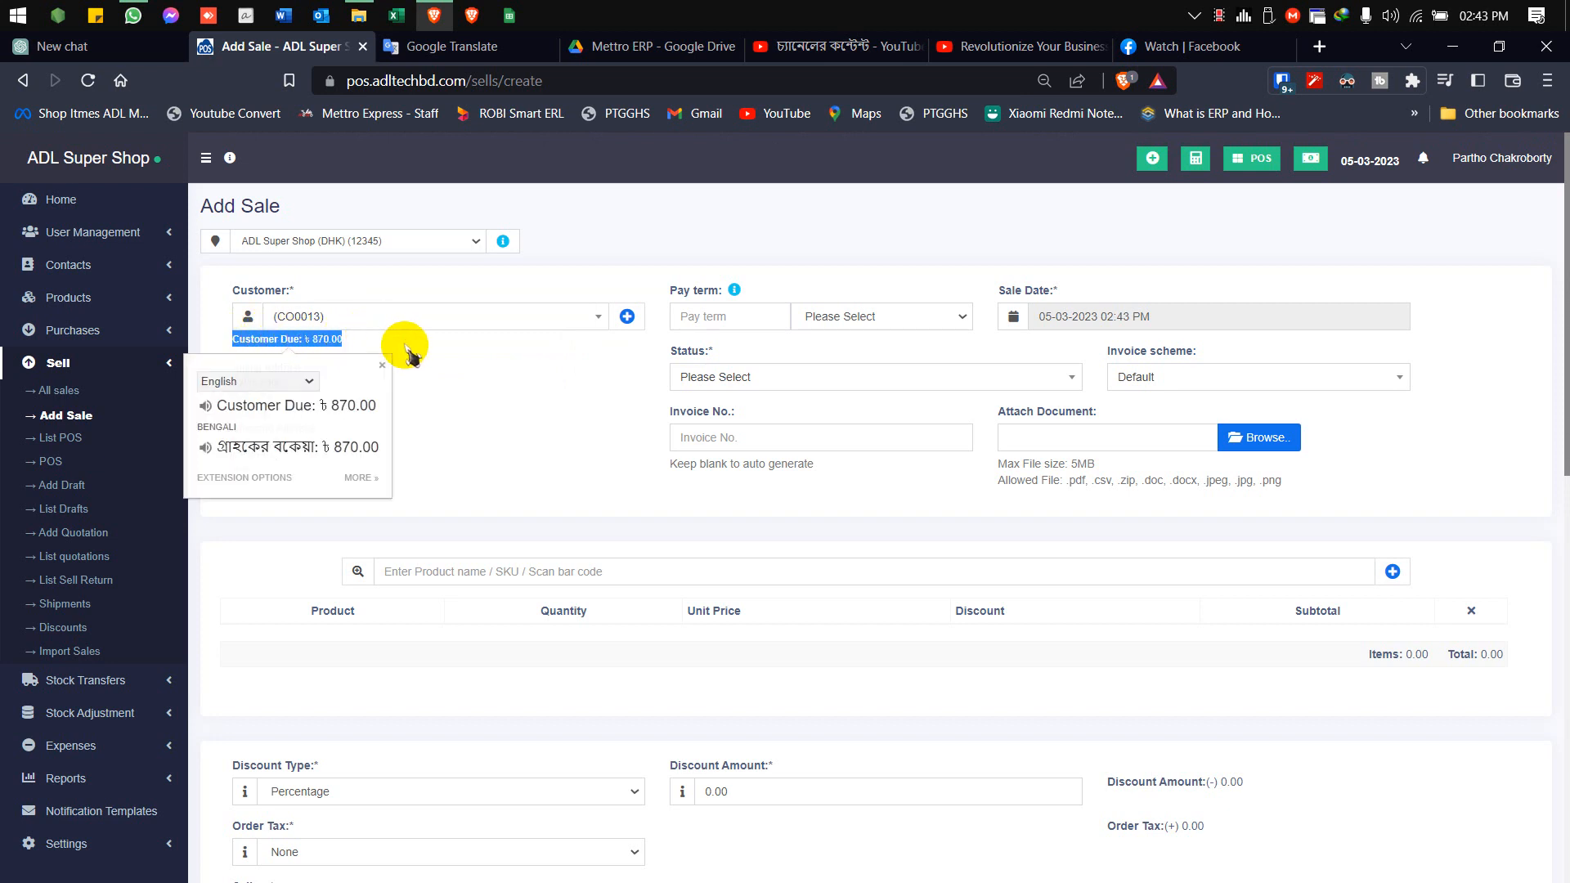
{"action": "left_click", "coordinate": [432, 358]}
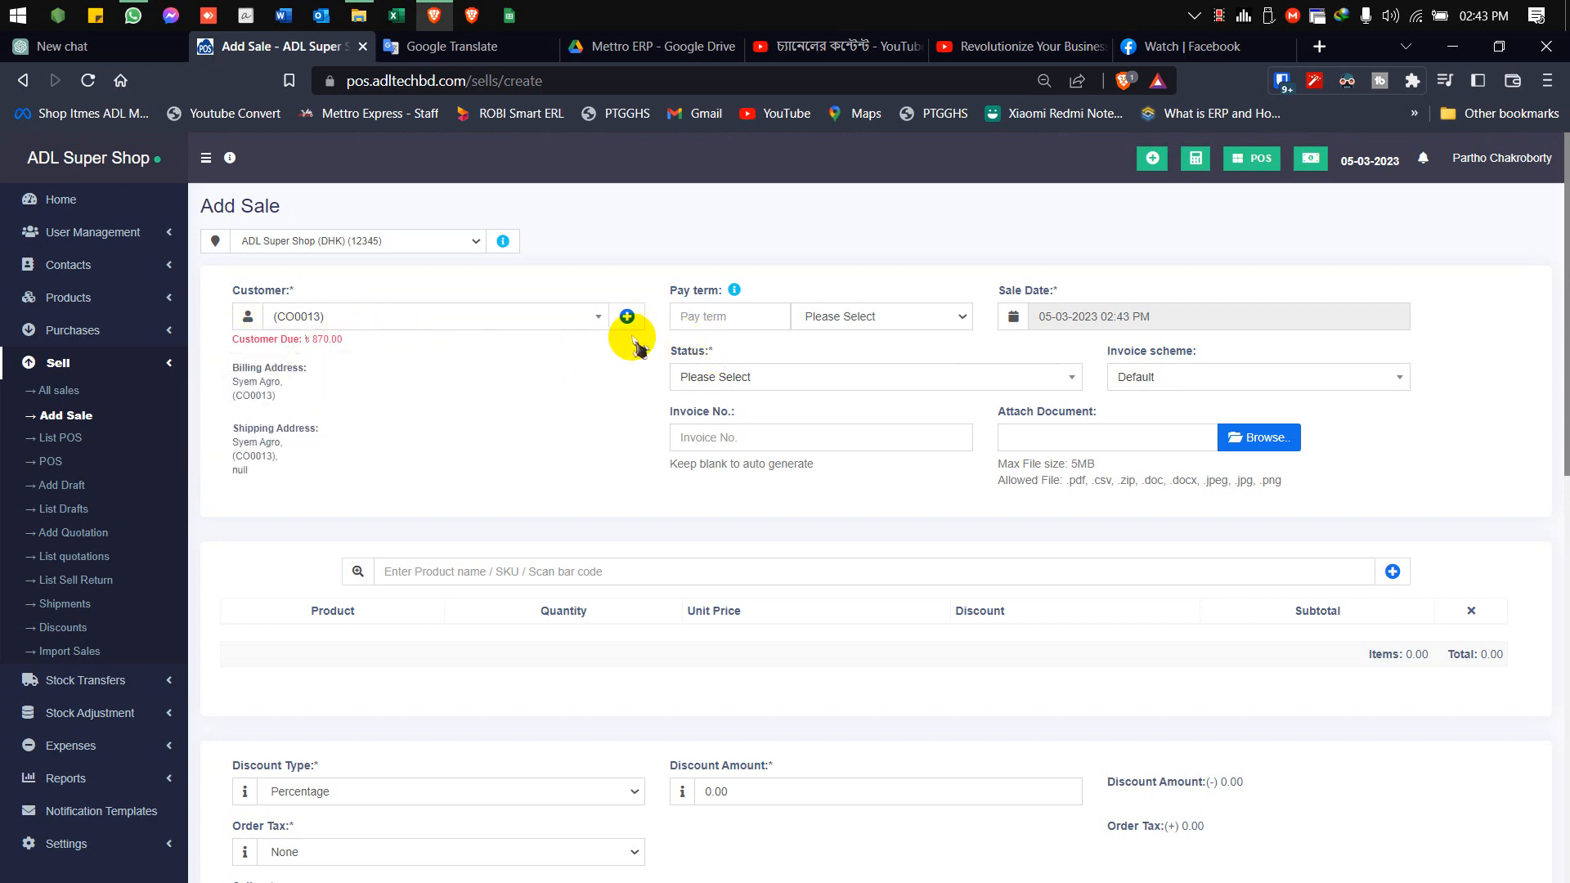
Examine the Individual and Business fields in the form for adding a new contact, and close it without saving
{"action": "left_click", "coordinate": [627, 316]}
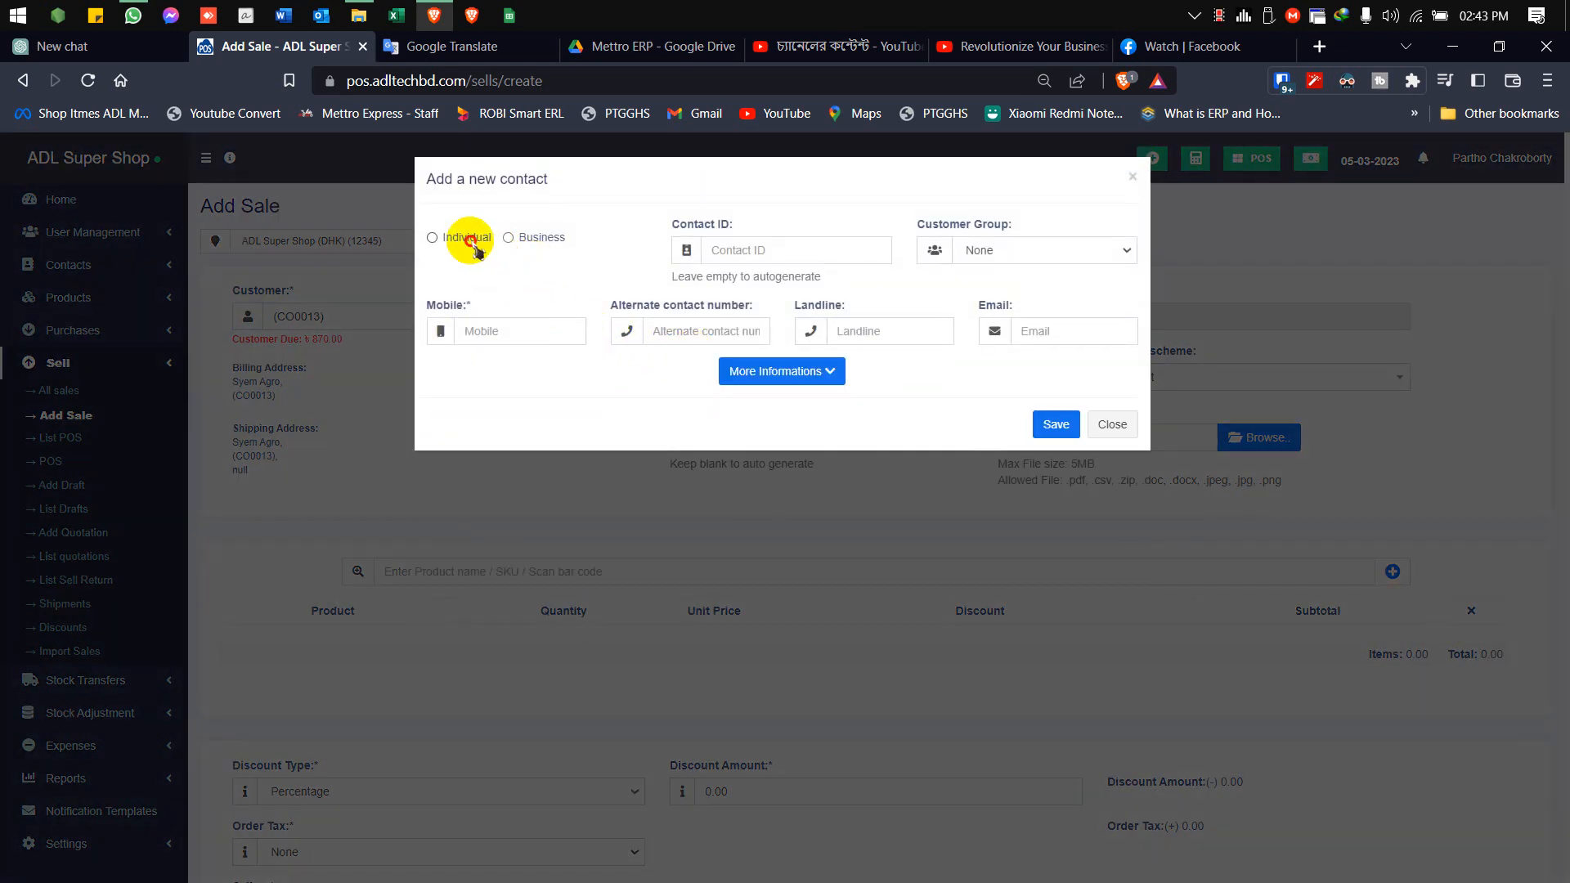
{"action": "left_click", "coordinate": [474, 241]}
{"action": "left_click", "coordinate": [511, 237]}
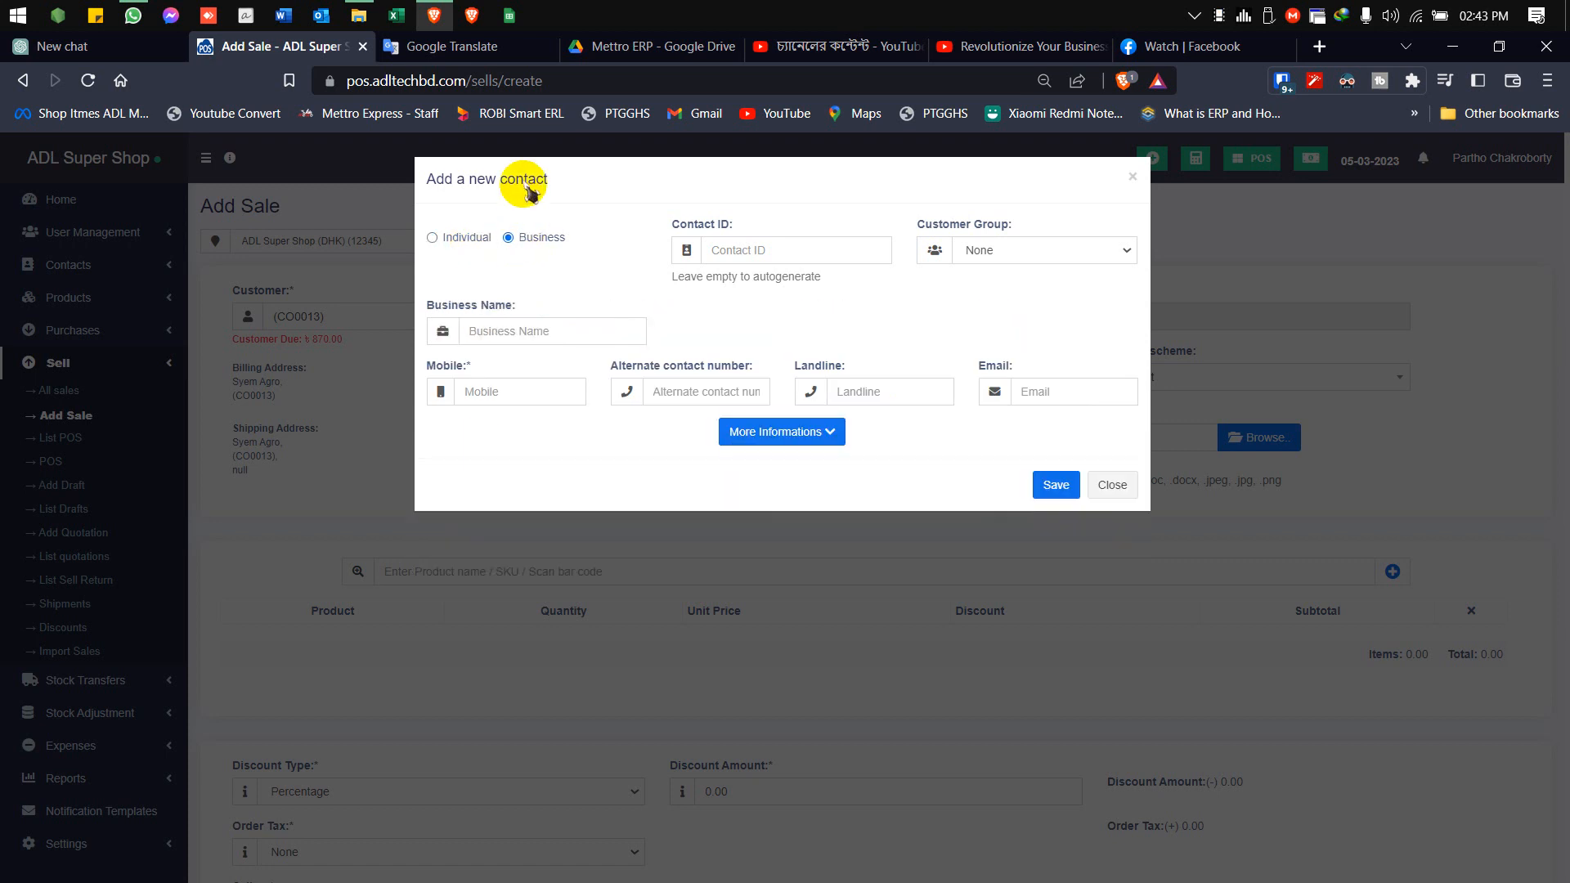
{"action": "left_click", "coordinate": [545, 328]}
{"action": "left_click", "coordinate": [449, 238]}
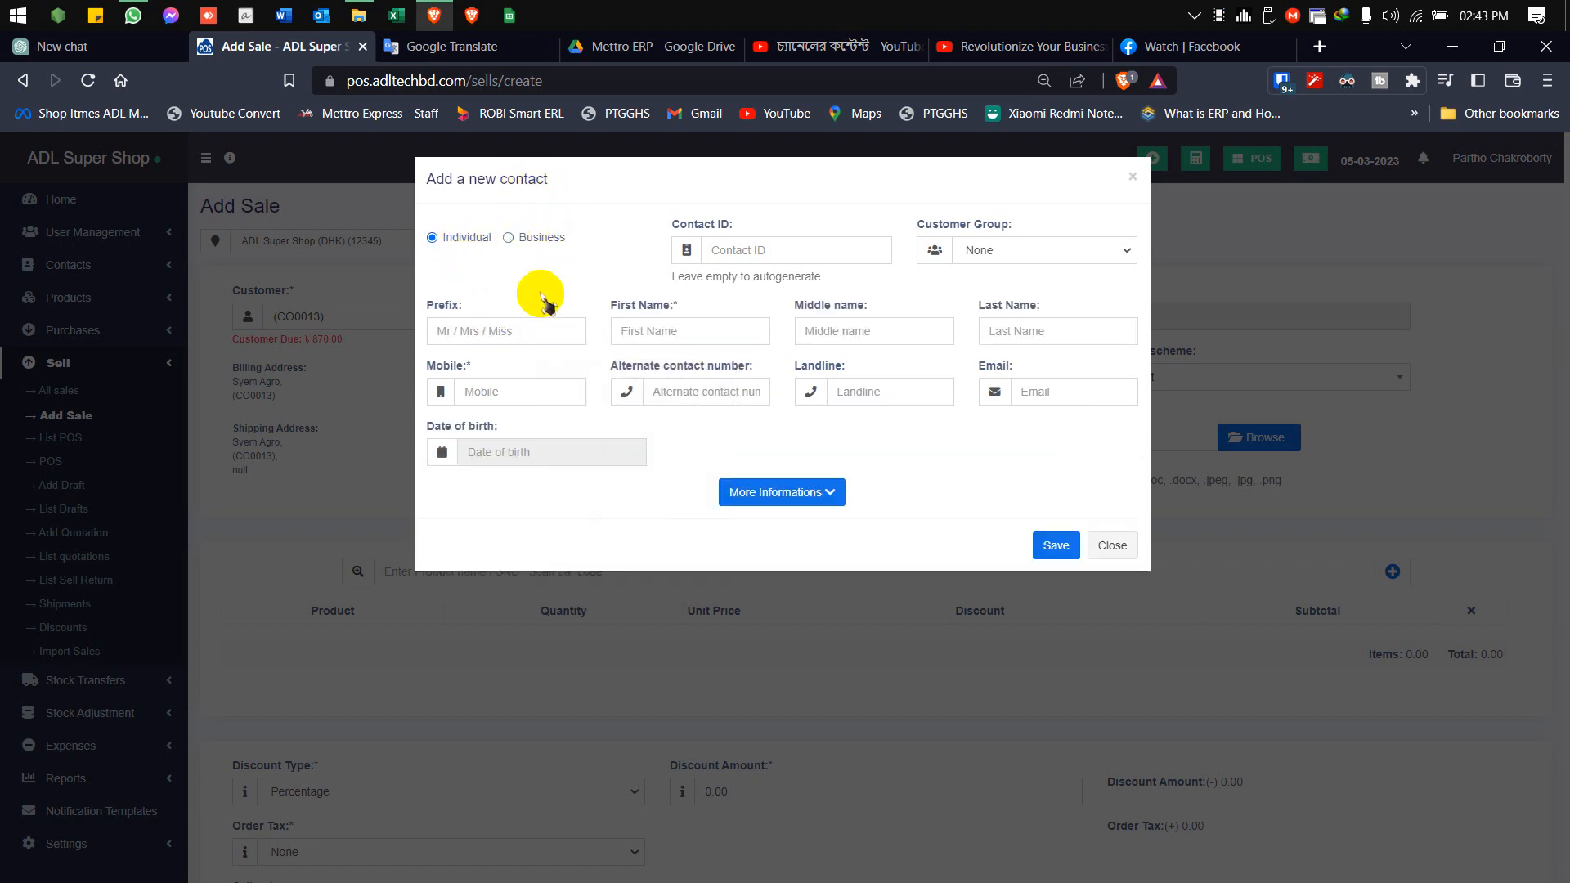
{"action": "left_click", "coordinate": [650, 336]}
{"action": "left_click", "coordinate": [874, 333]}
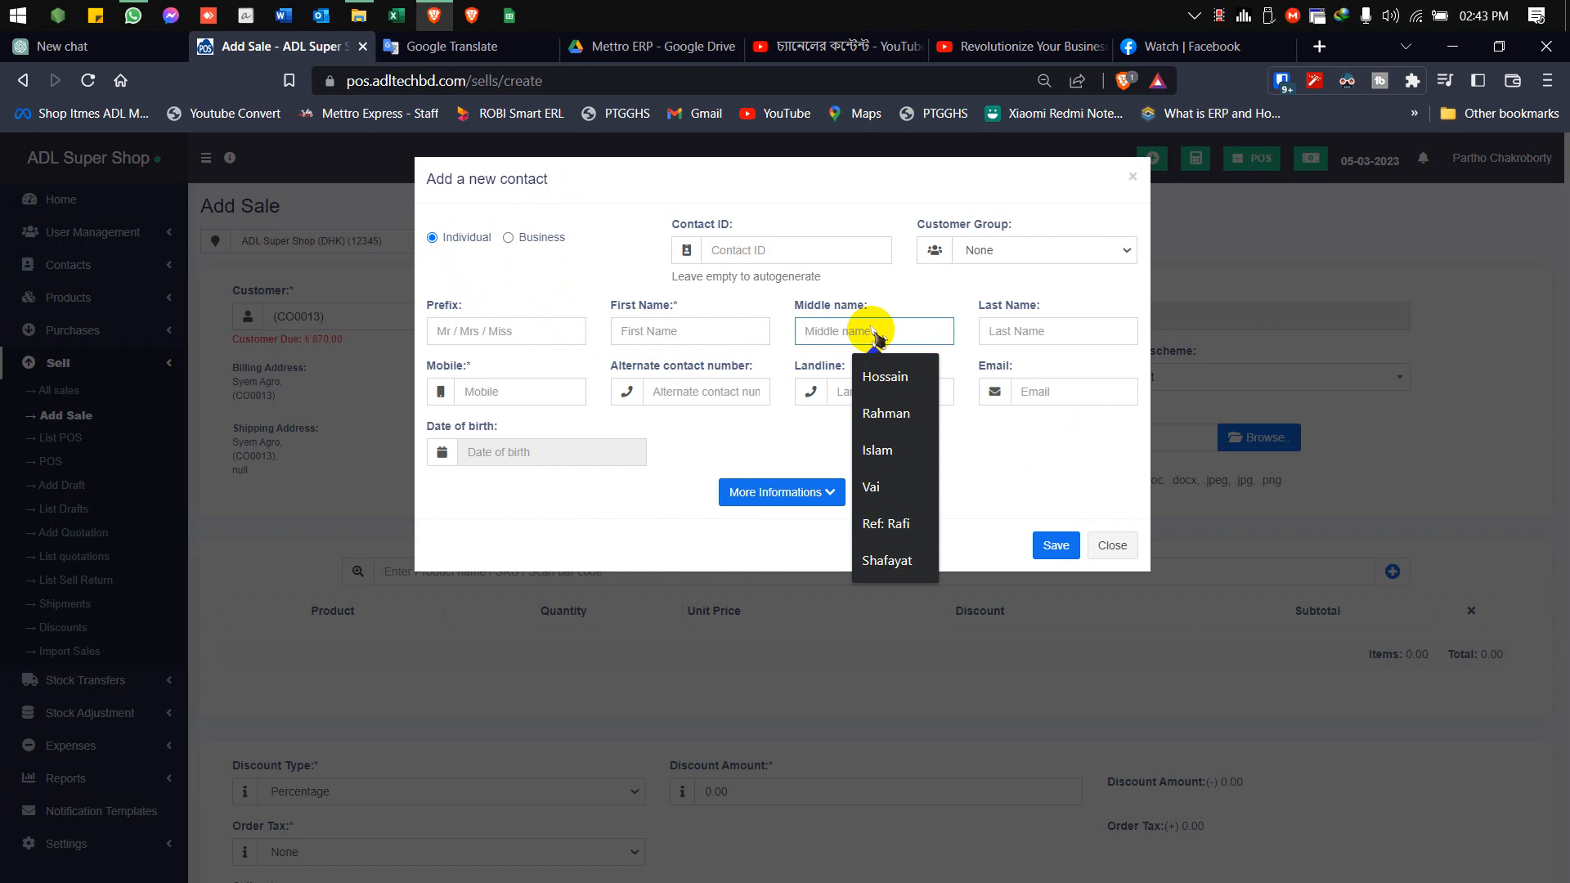
{"action": "left_click", "coordinate": [520, 394]}
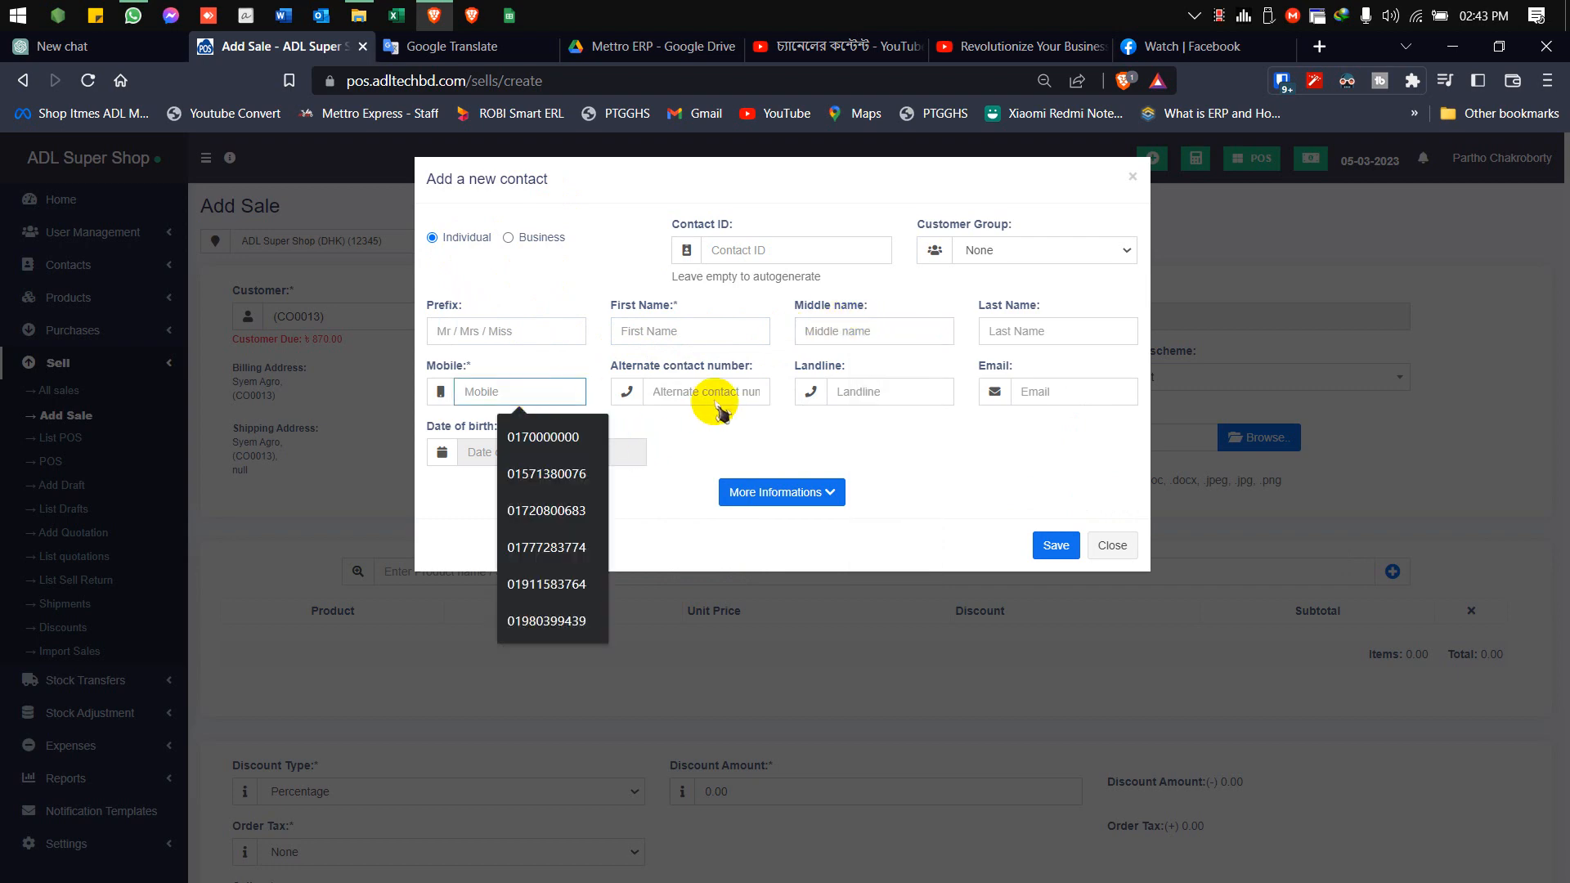
{"action": "left_click", "coordinate": [1111, 548]}
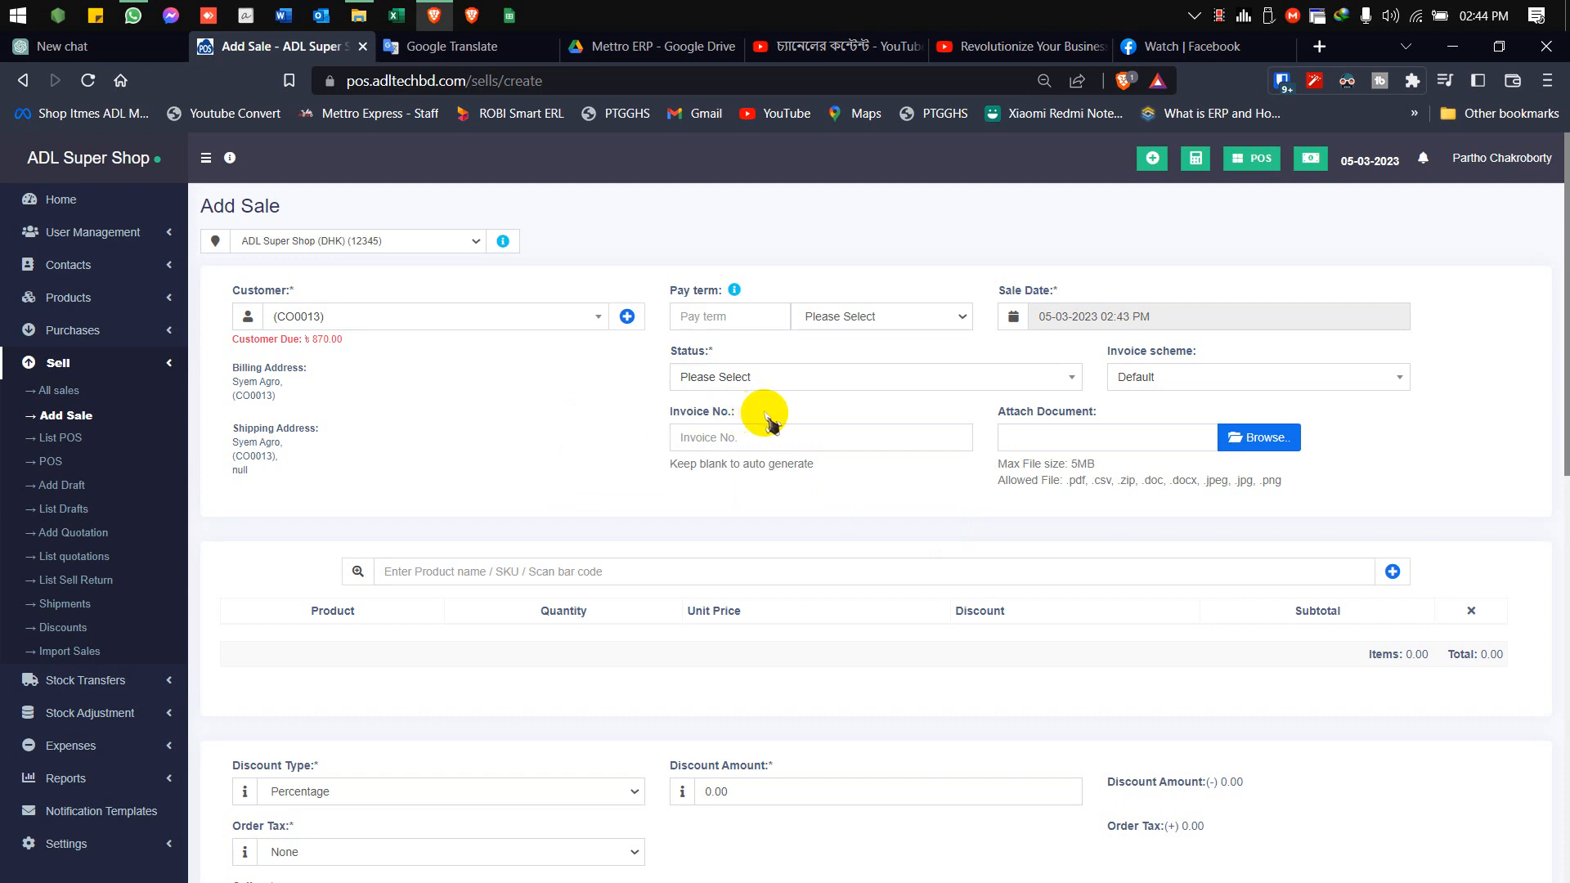
Set the sale date to 04-03-2023 and the sale status to Final
{"action": "left_click", "coordinate": [1076, 323]}
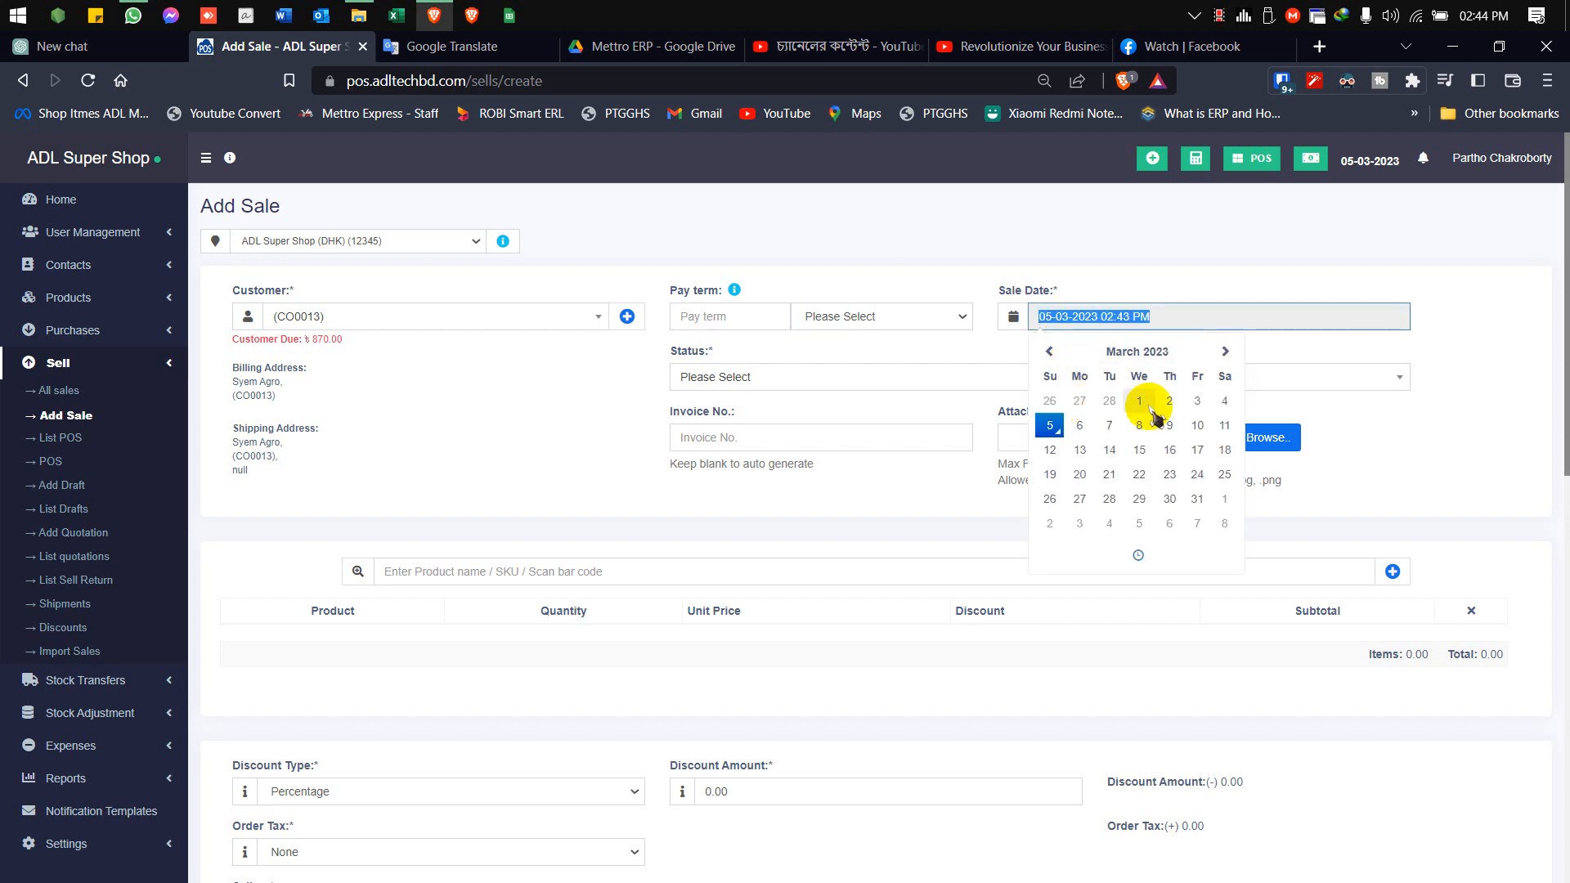
{"action": "left_click", "coordinate": [1224, 410]}
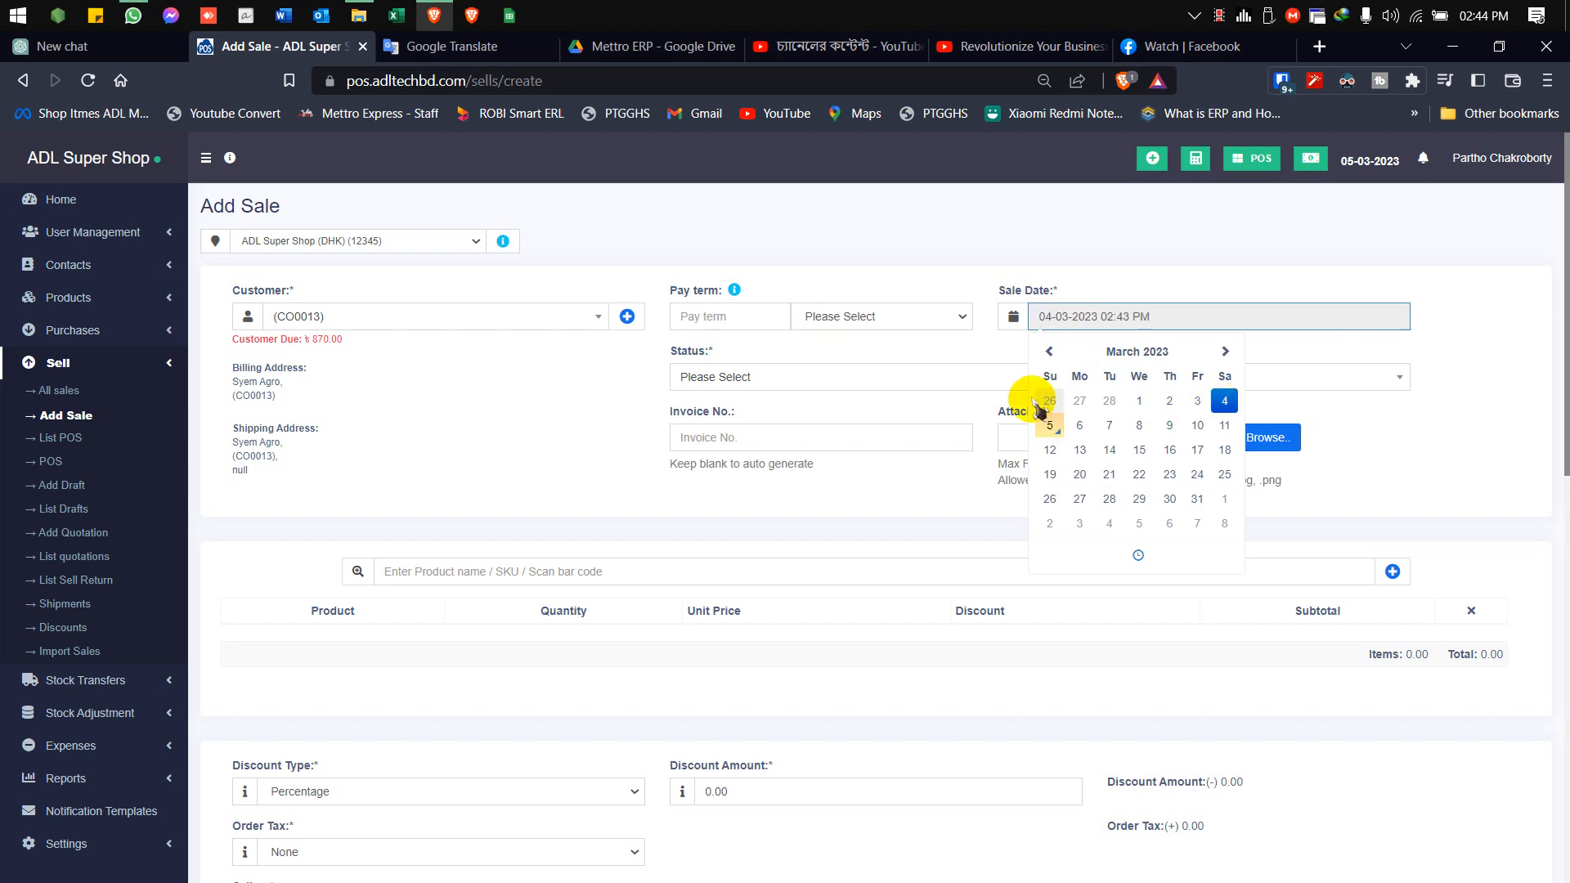
{"action": "left_click", "coordinate": [1387, 449]}
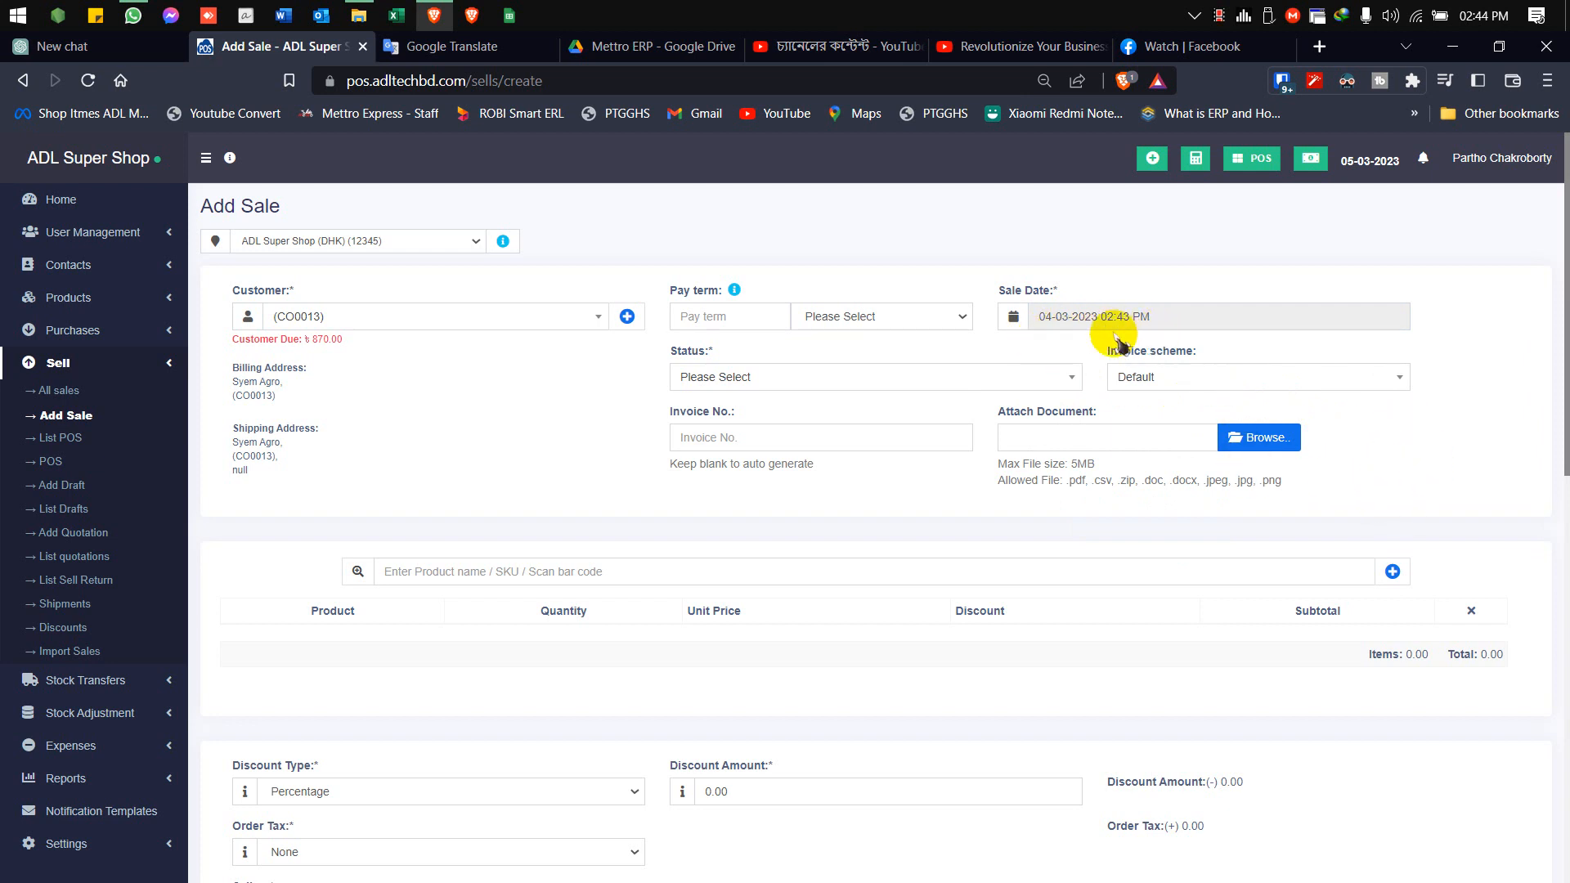
{"action": "left_click", "coordinate": [730, 378]}
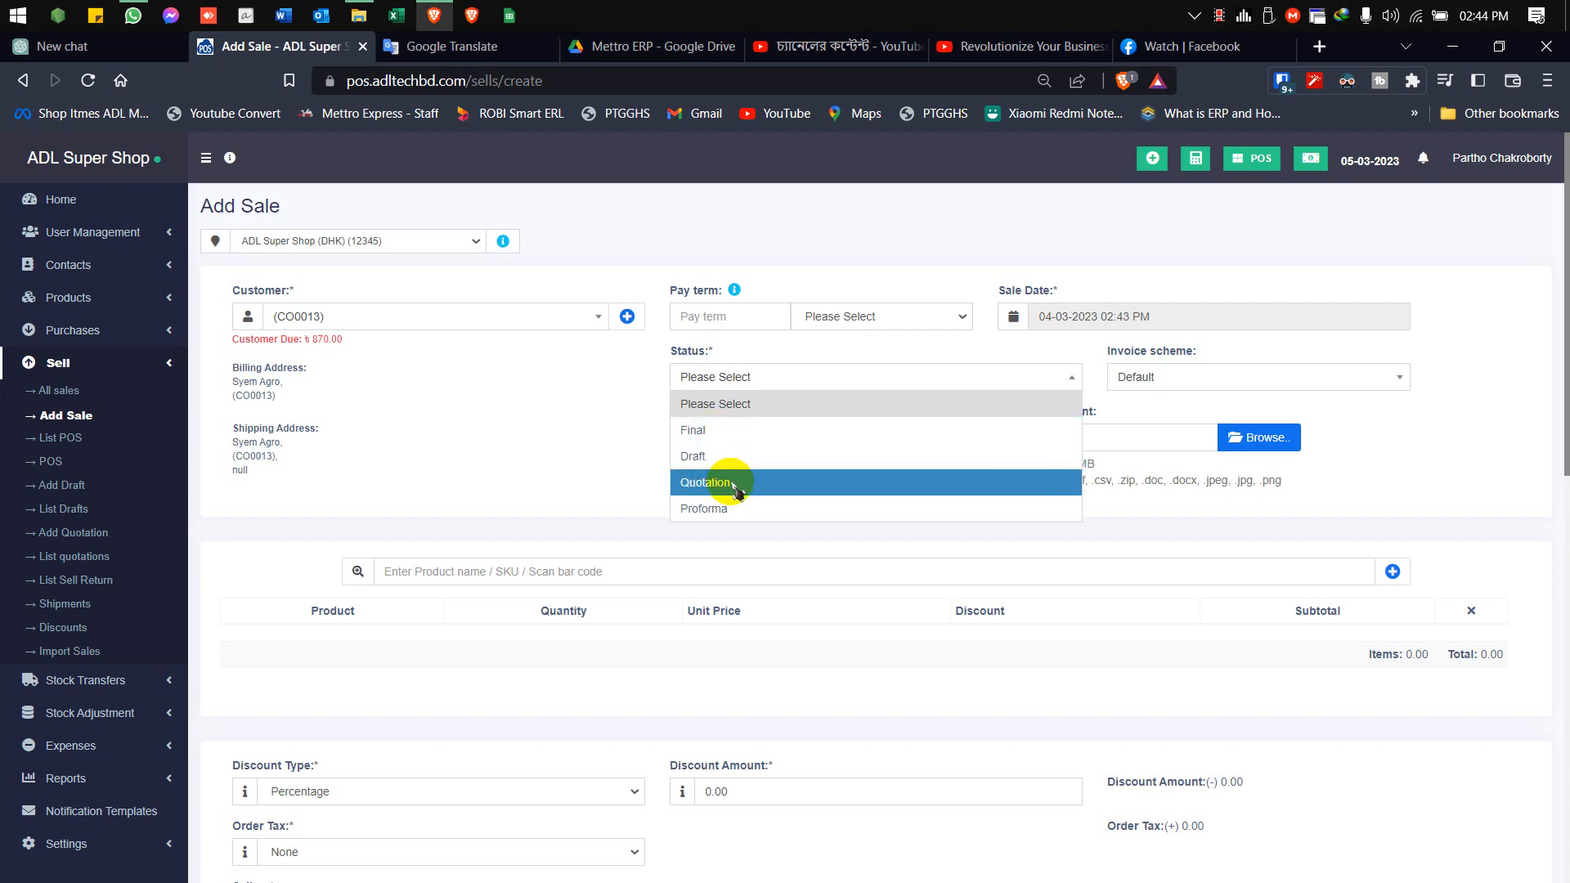
{"action": "left_click", "coordinate": [734, 433]}
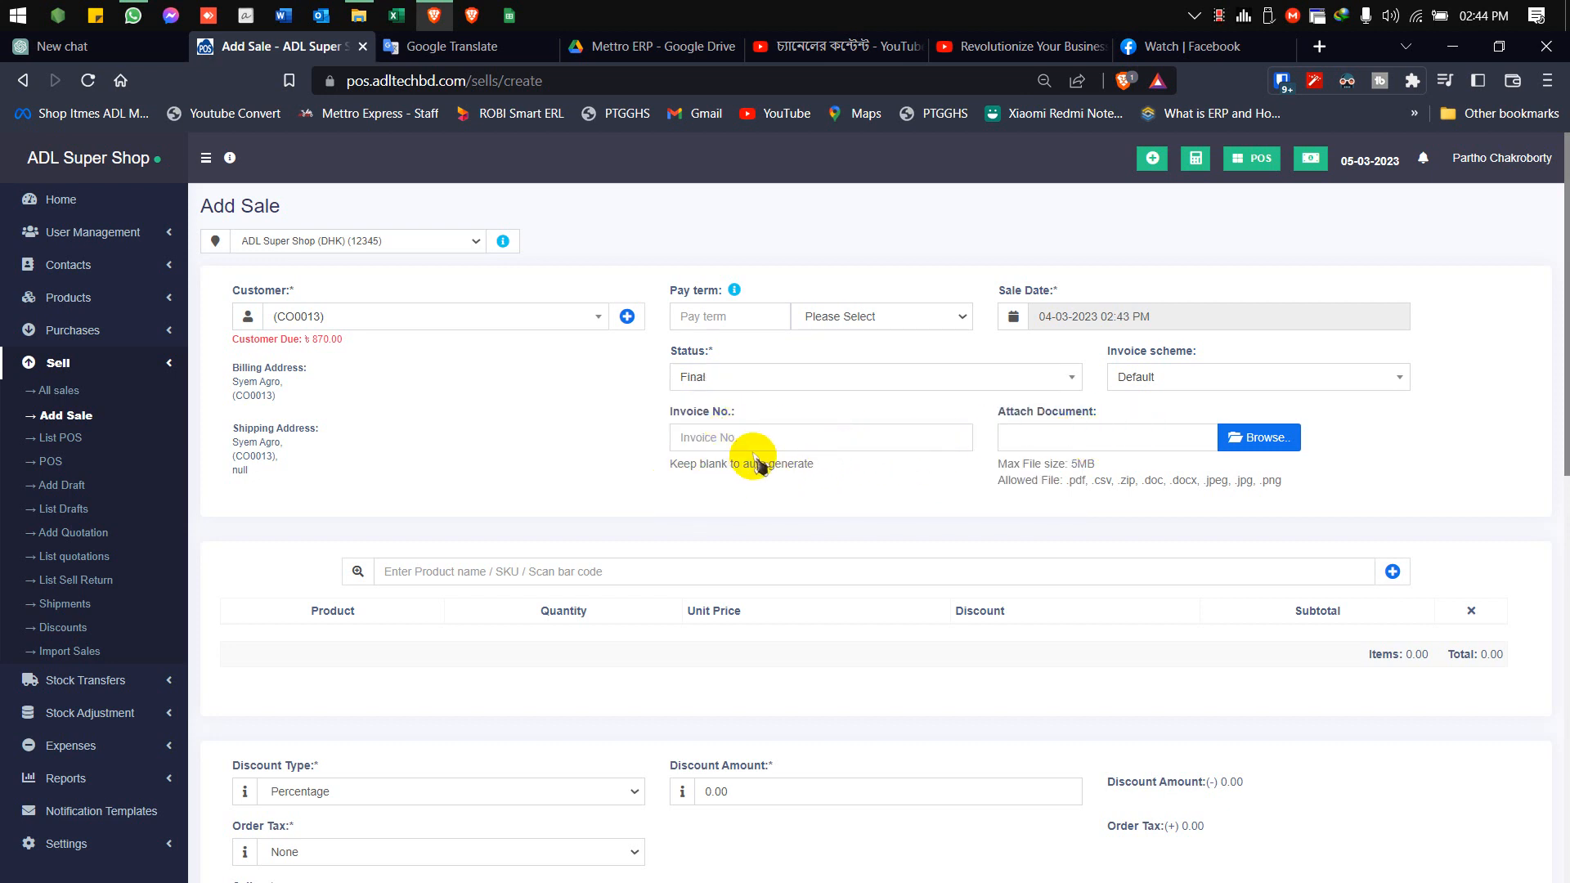
{"action": "scroll", "coordinate": [859, 495], "scroll_direction": "down", "scroll_amount": 1}
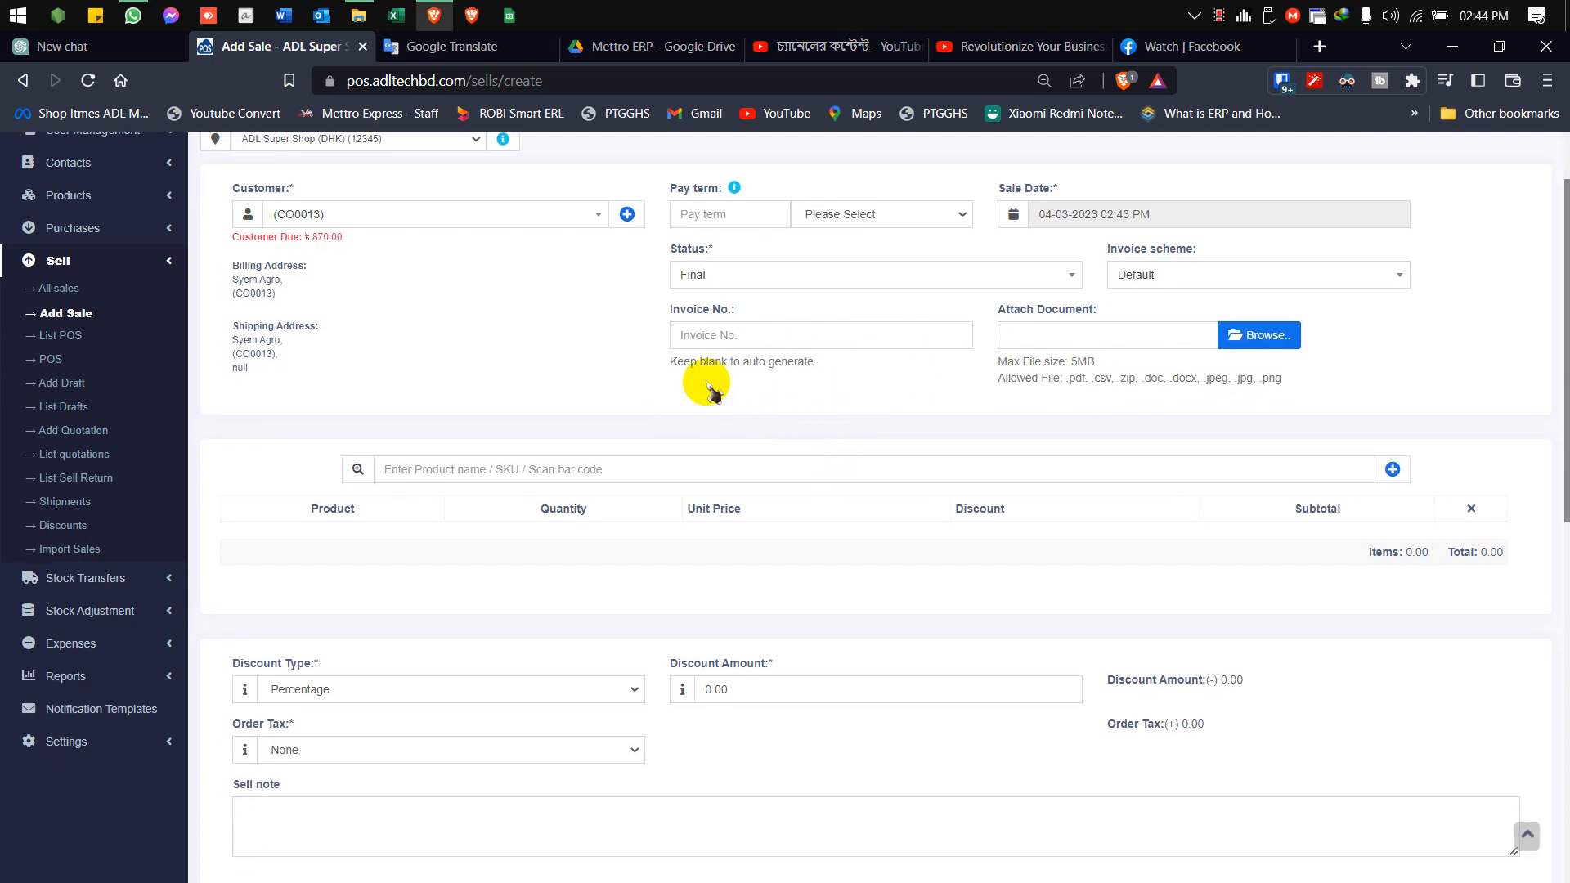
{"action": "left_click", "coordinate": [1257, 342]}
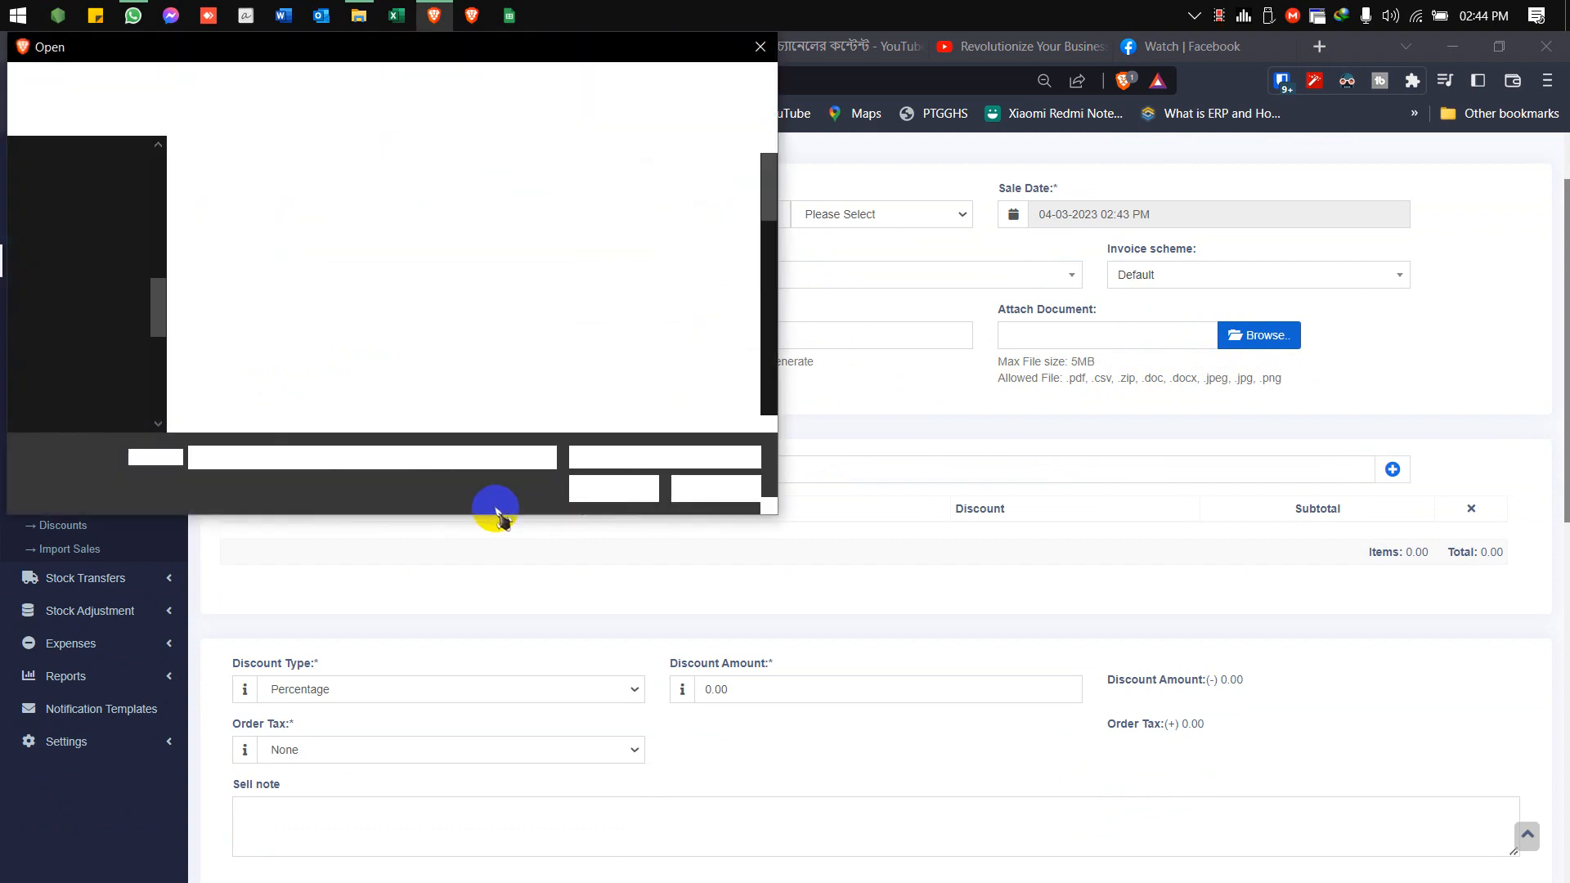
{"action": "left_click", "coordinate": [713, 488]}
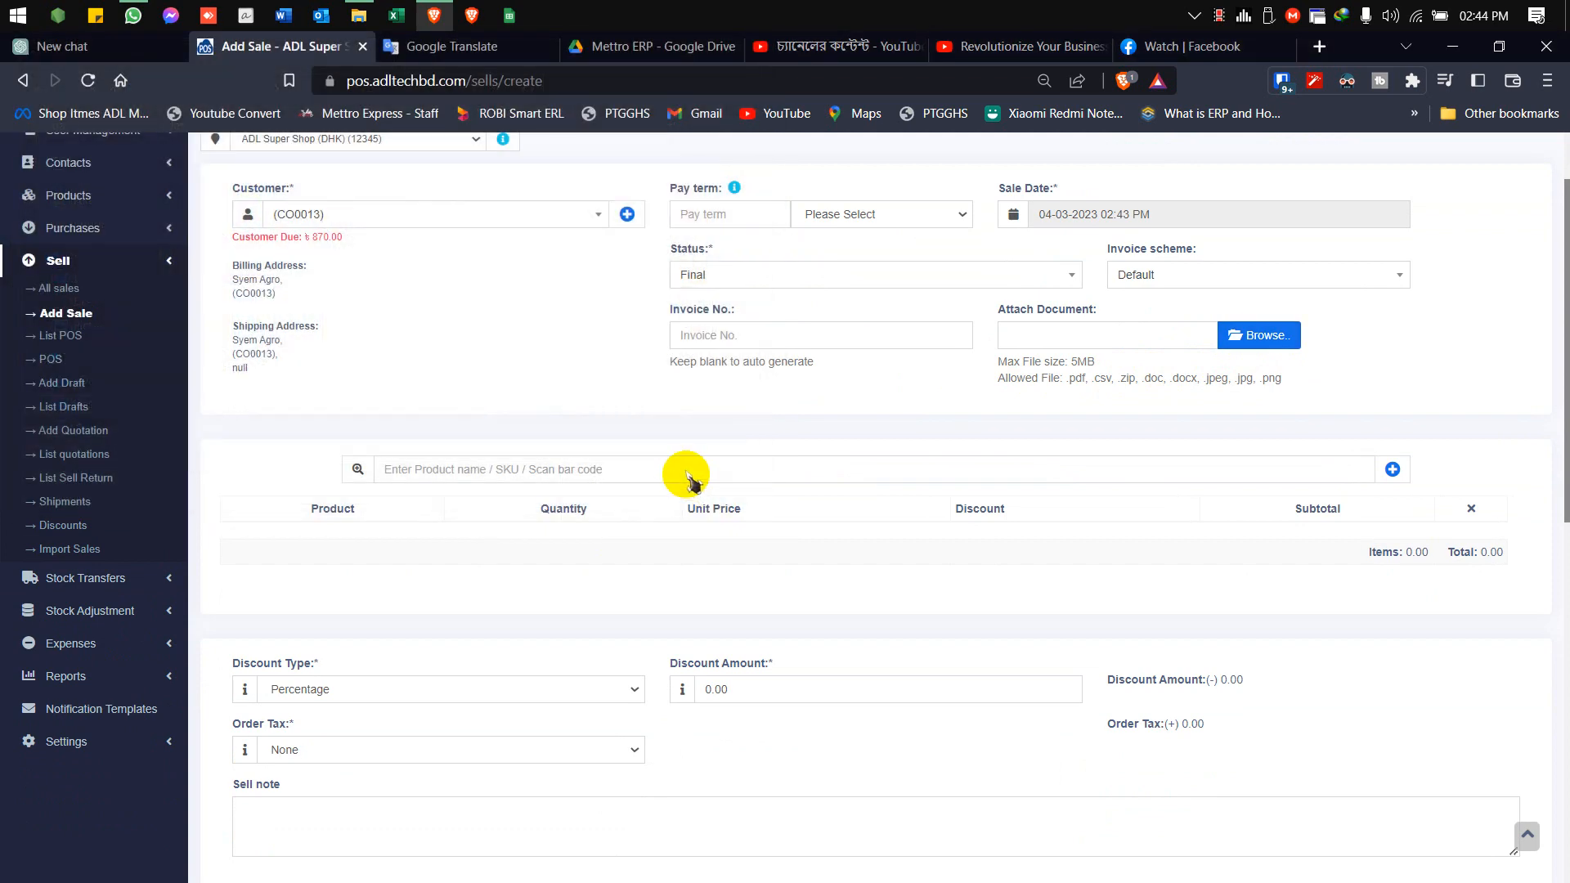
Add Fresh Refined Sugar to the sale with a quantity of 10 kilograms
{"action": "left_click", "coordinate": [687, 476]}
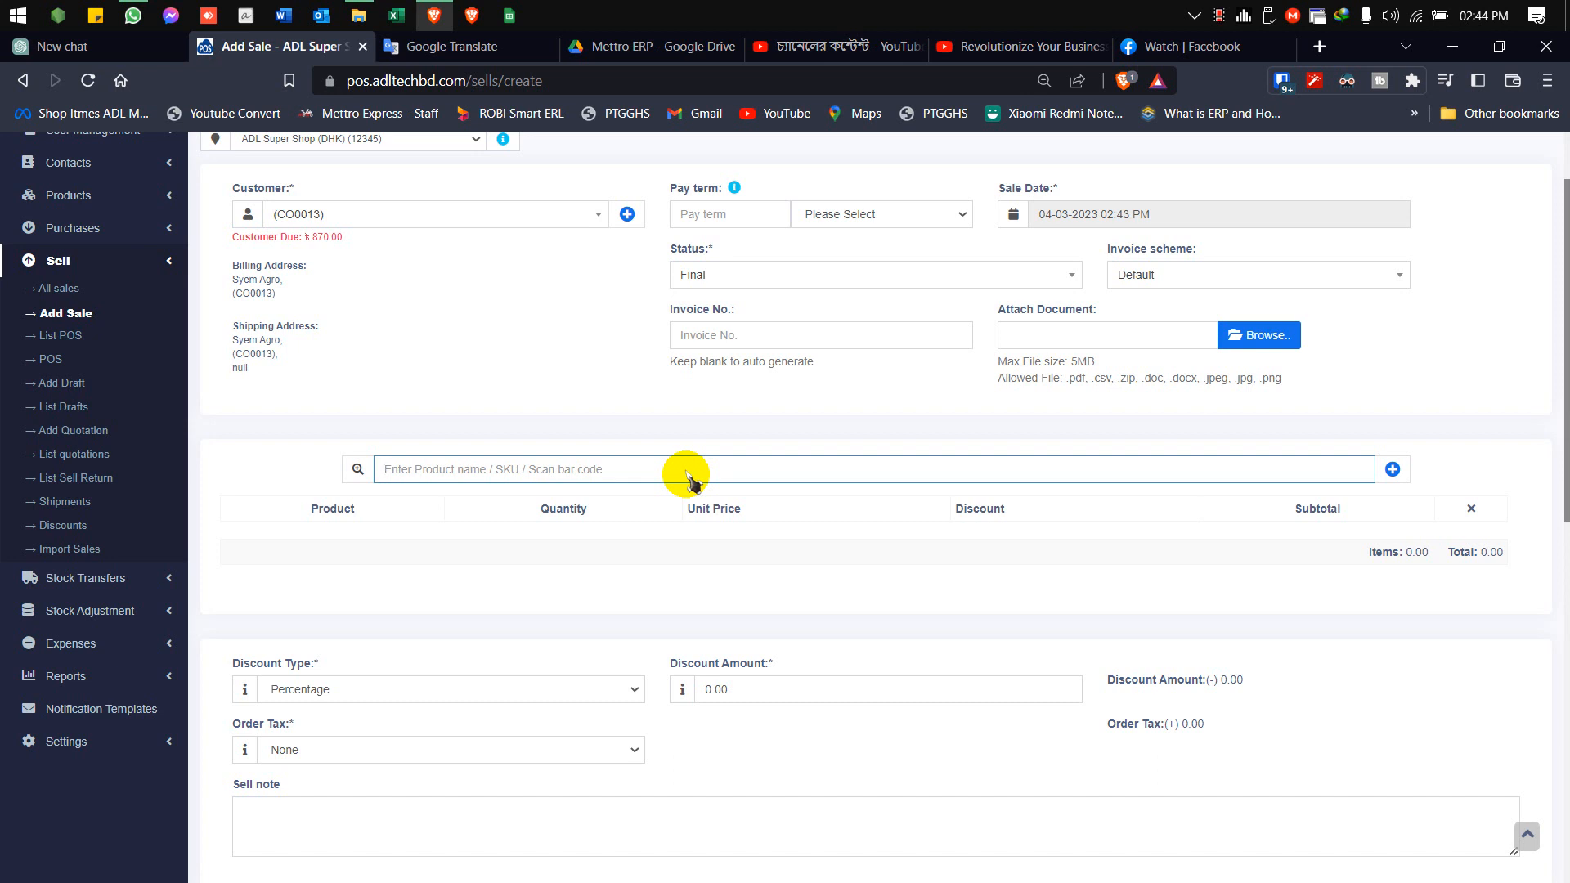
{"action": "type", "text": "sug"}
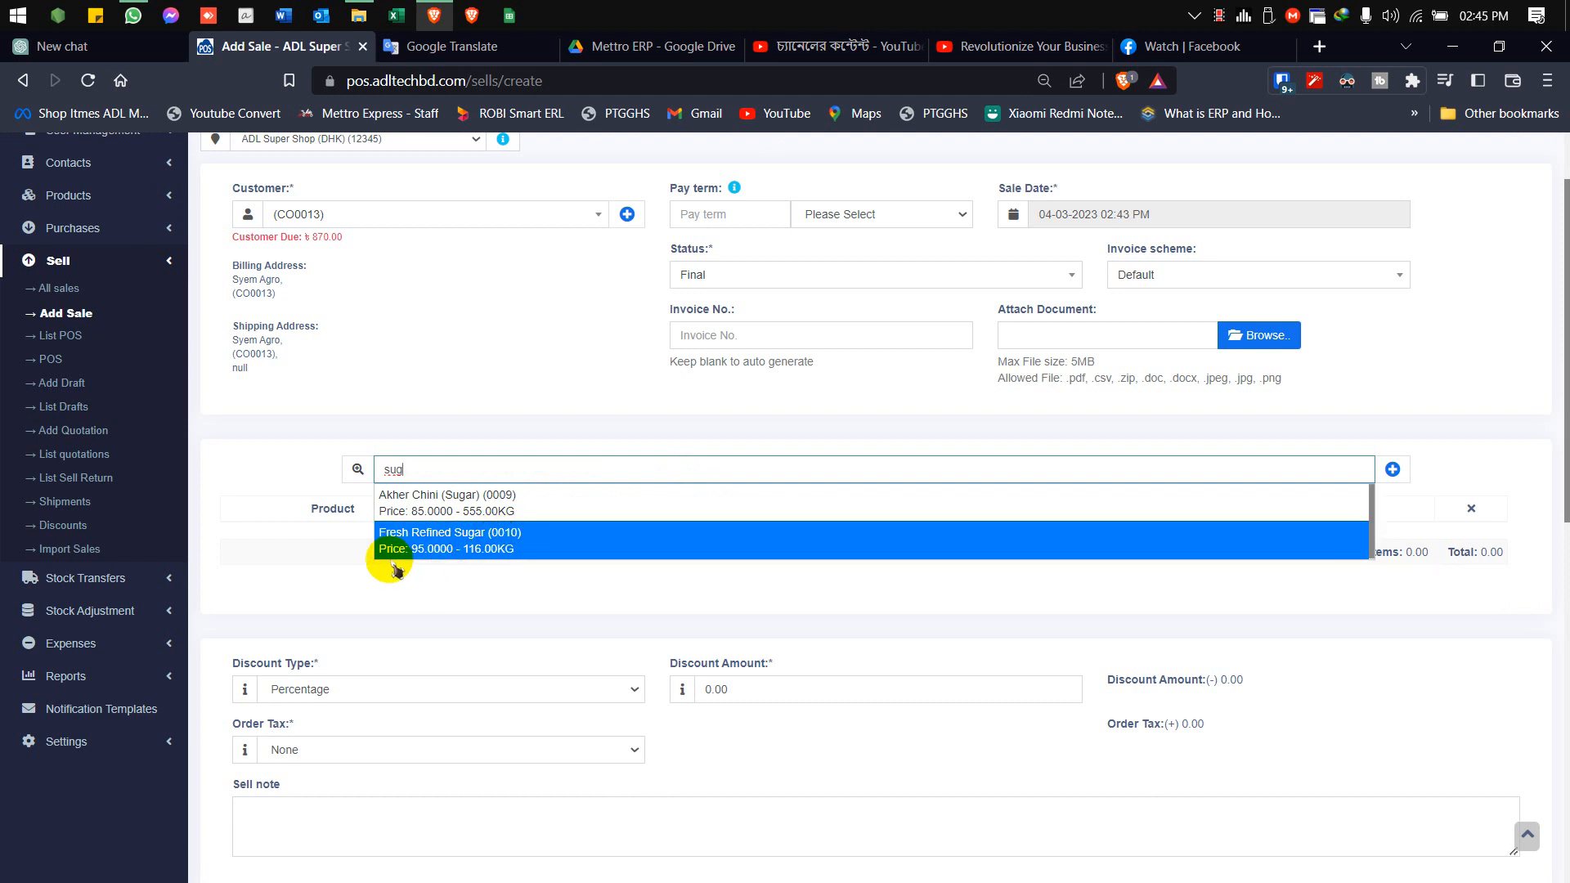
{"action": "left_click", "coordinate": [488, 540]}
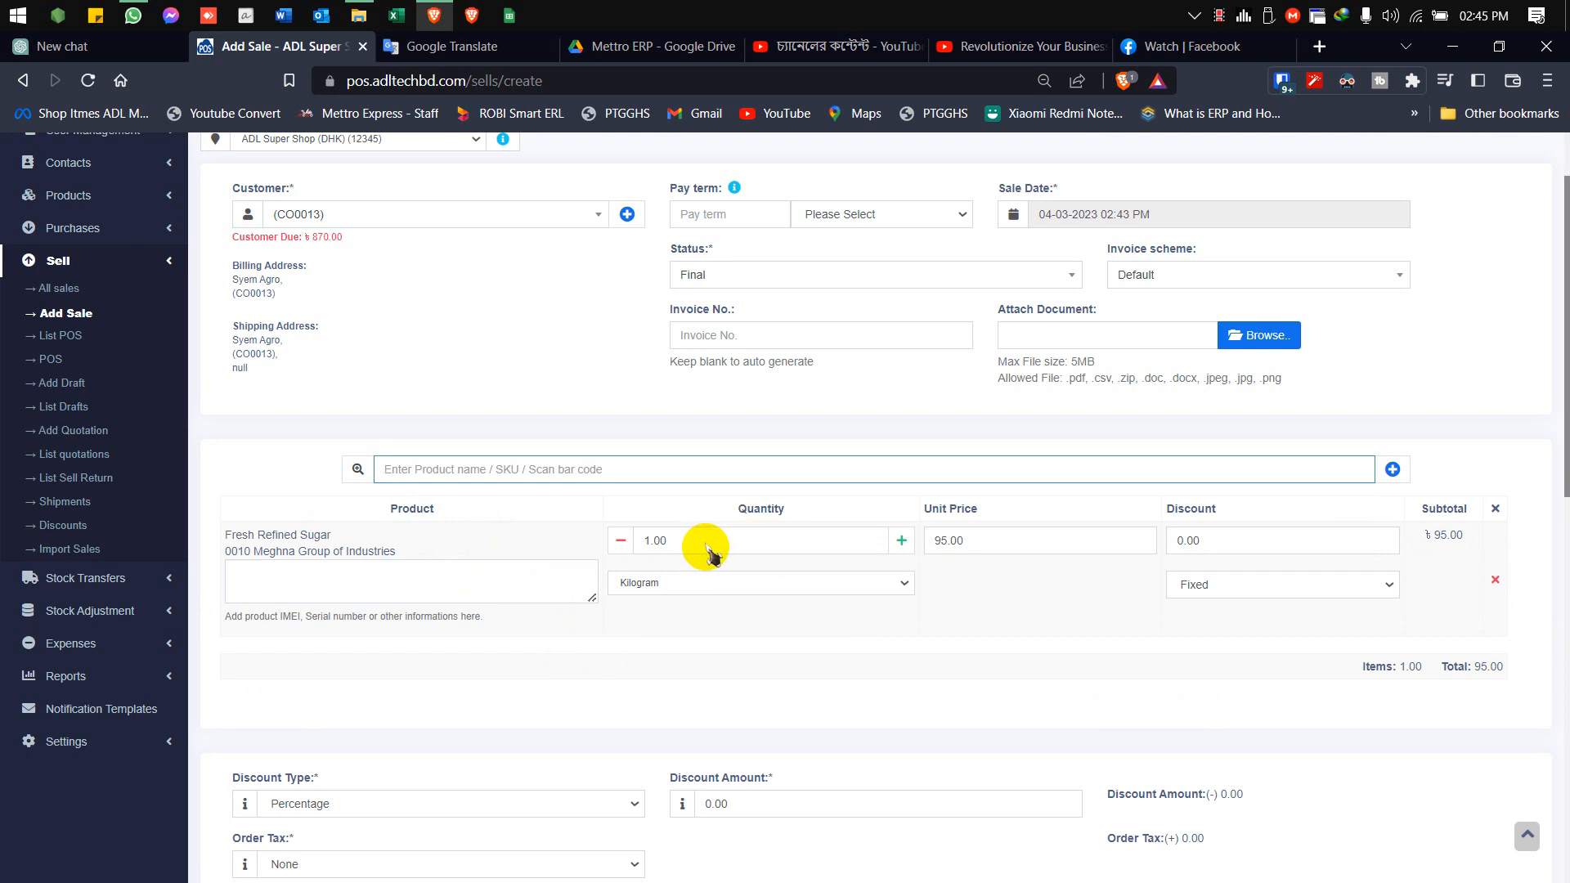
{"action": "left_click_drag", "start_coordinate": [694, 547], "coordinate": [607, 546]}
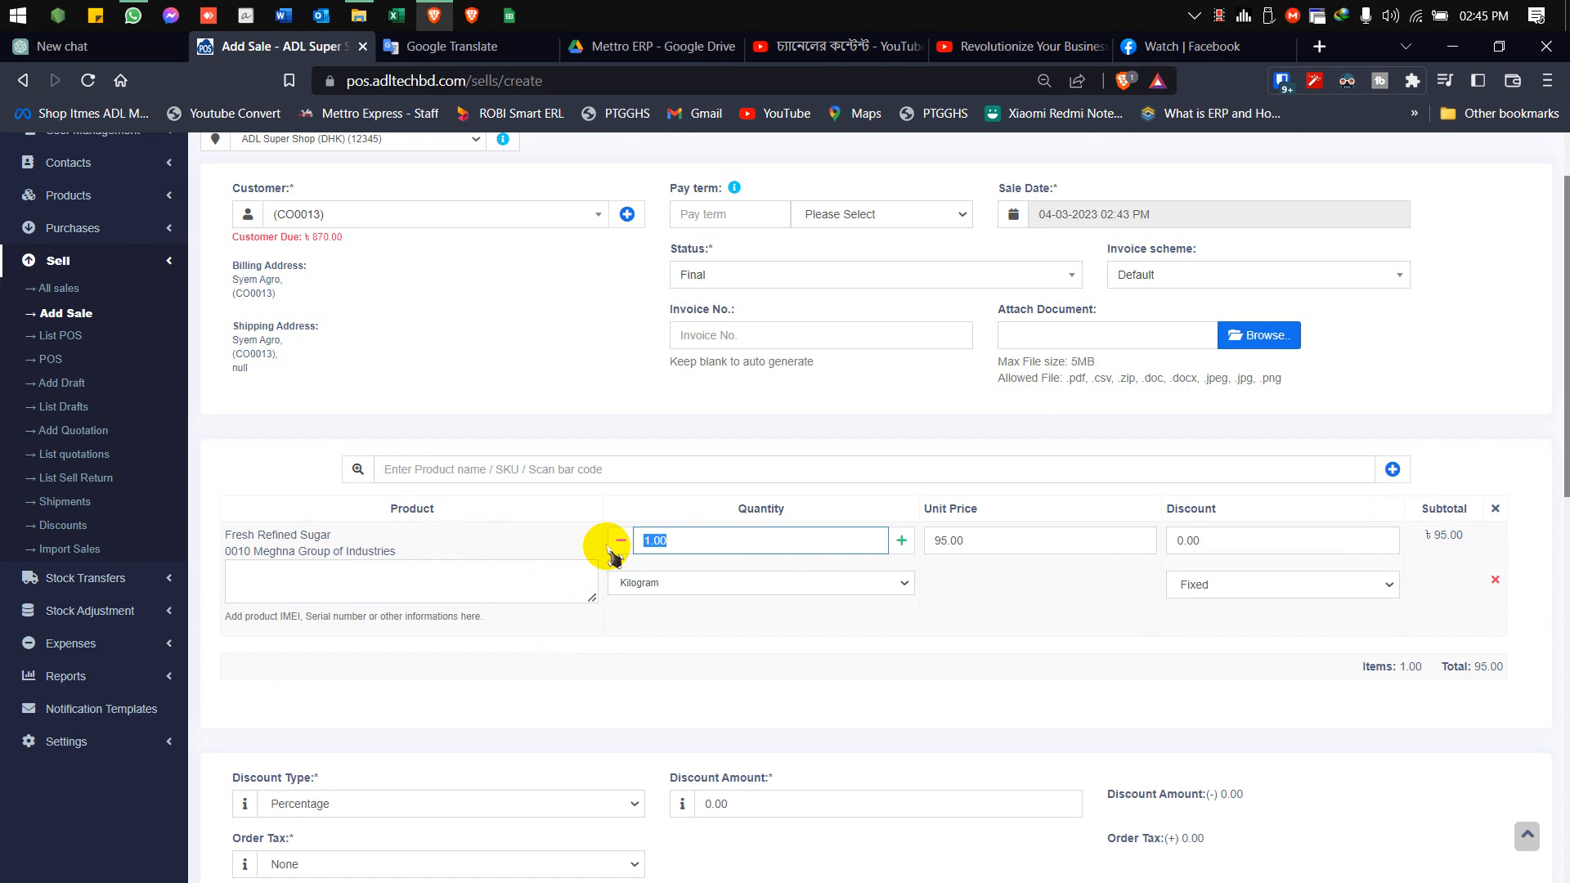
{"action": "type", "text": "10"}
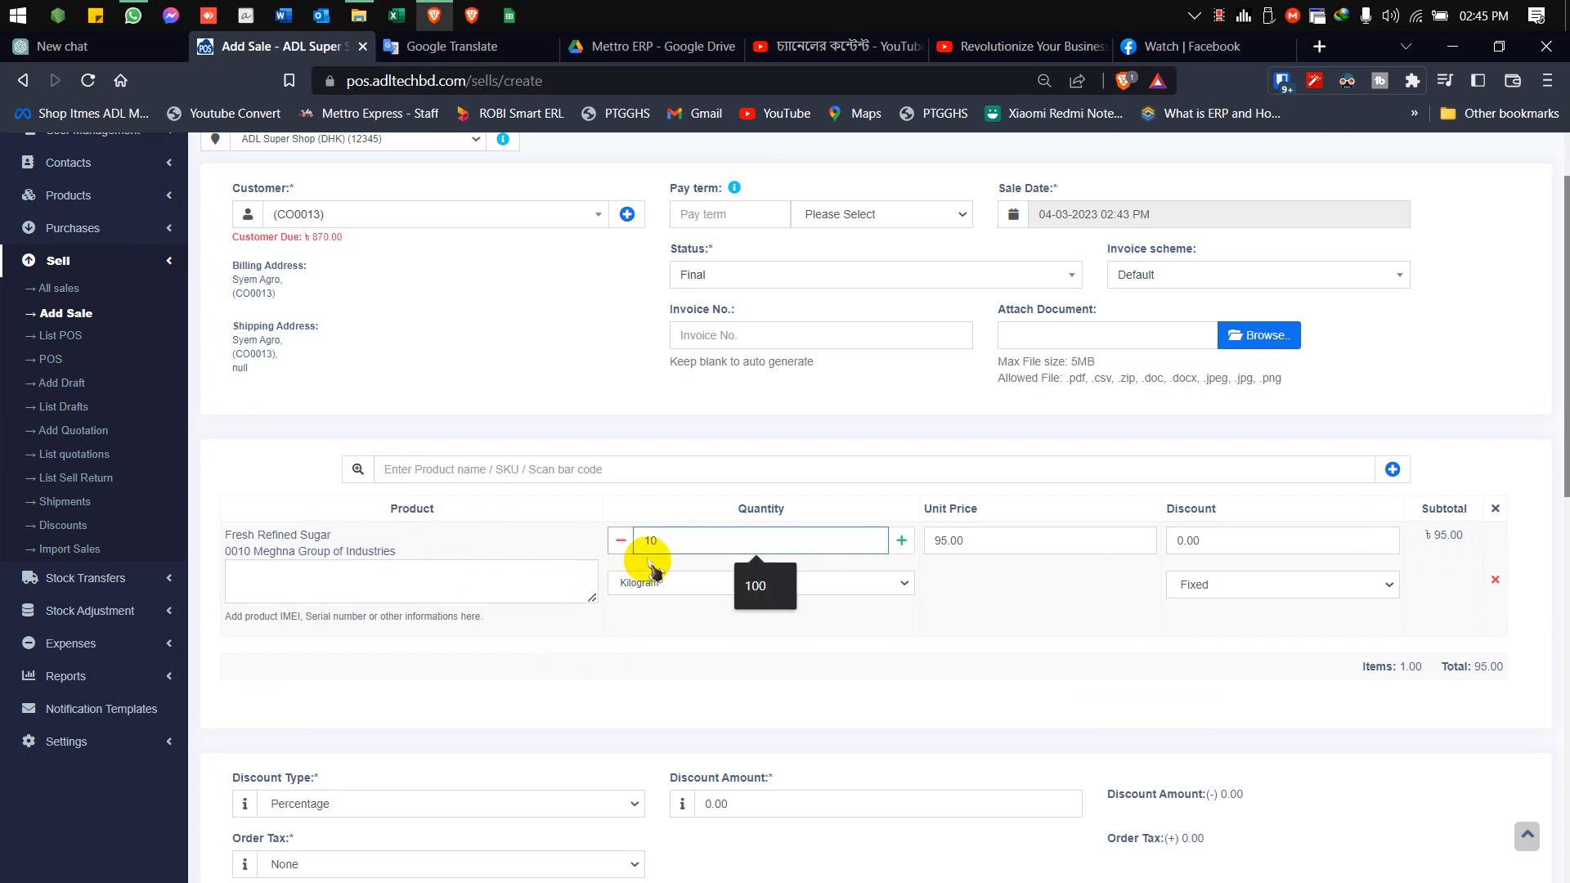
{"action": "key", "text": "Tab"}
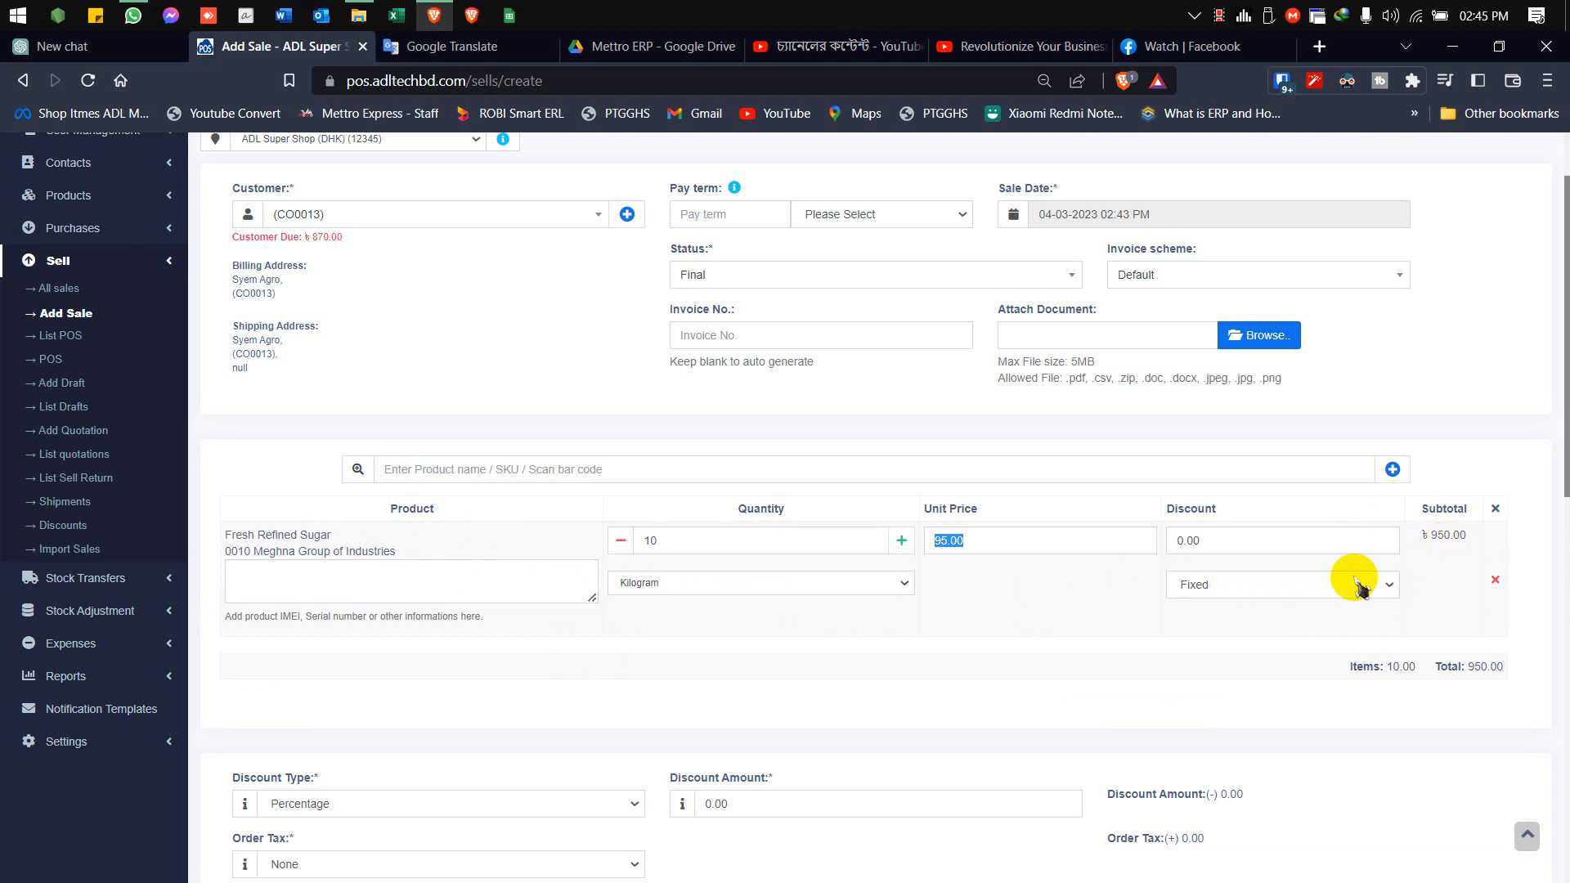
Add Pragati Premium Miniket Rice to the sale with a quantity of 2 pieces
{"action": "left_click", "coordinate": [595, 464]}
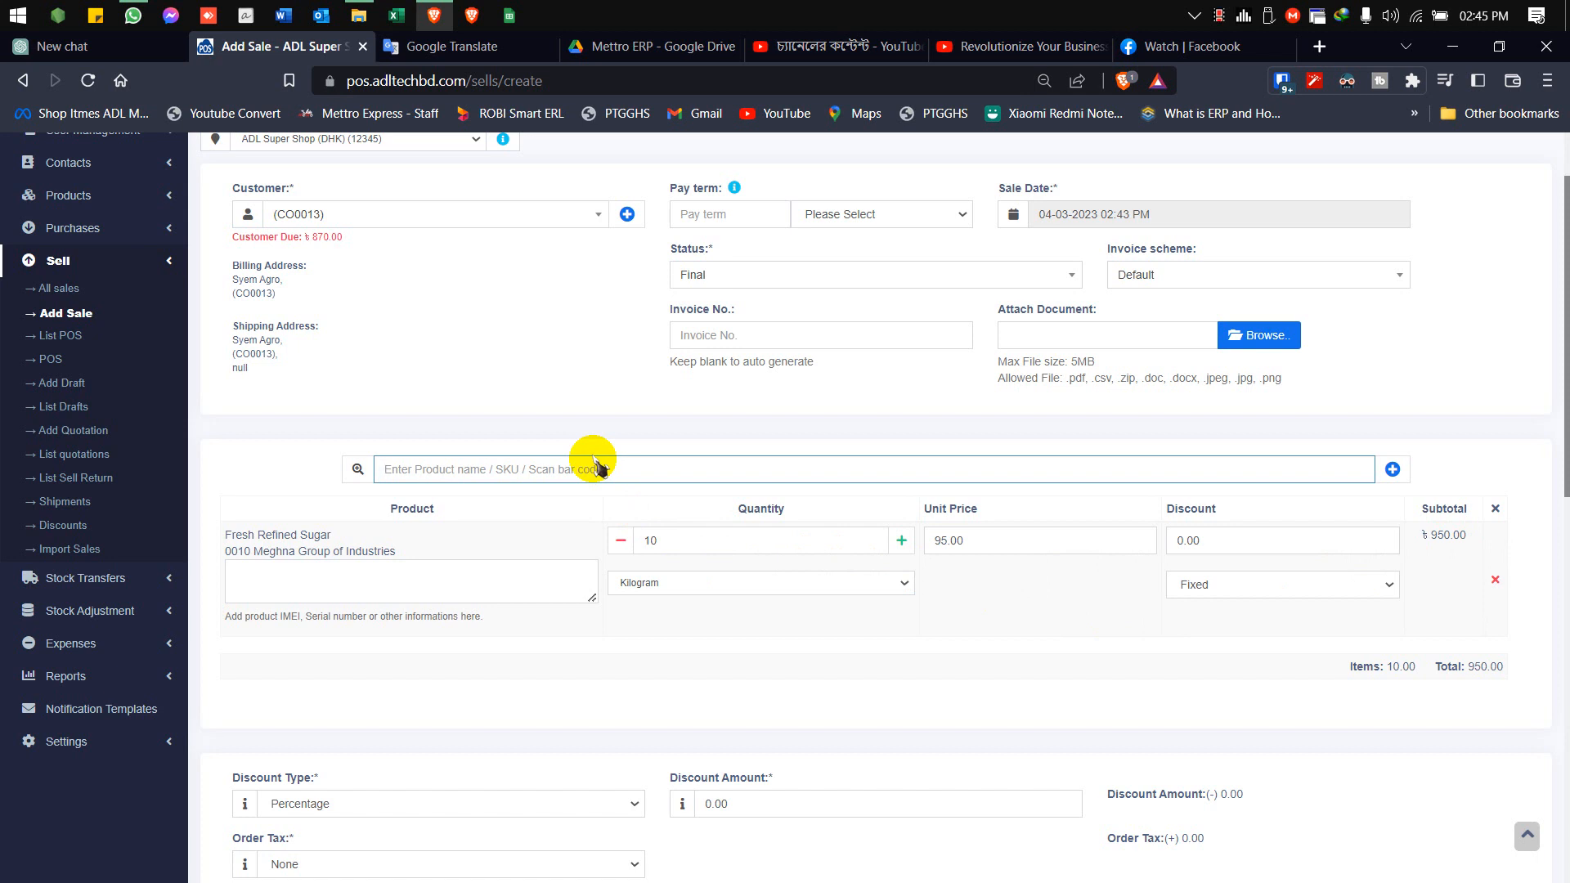
{"action": "type", "text": "n"}
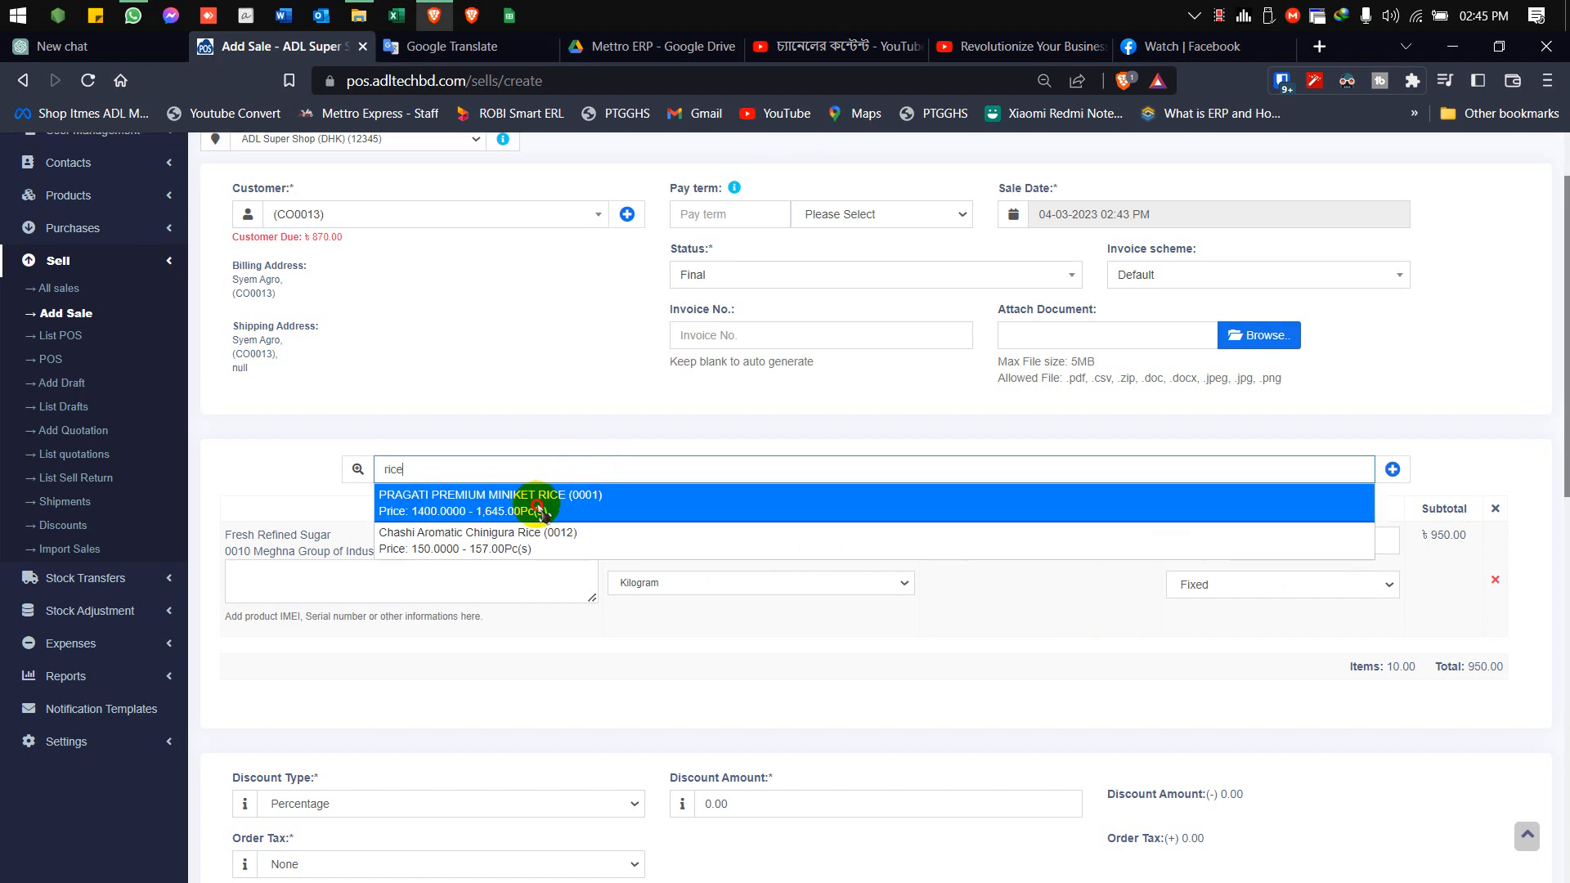
{"action": "left_click", "coordinate": [540, 510]}
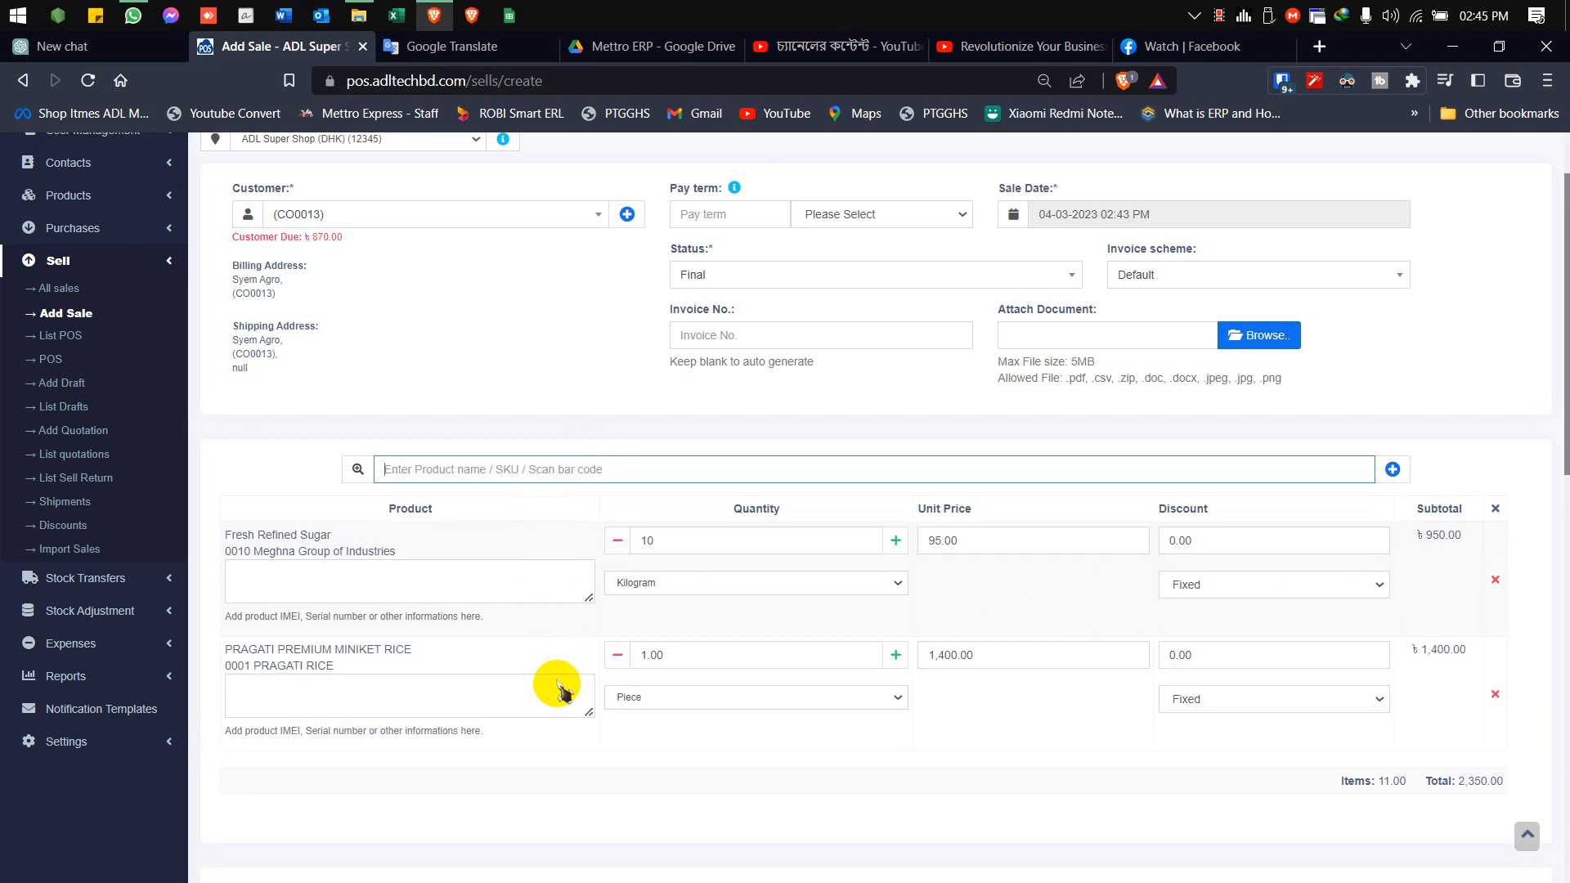
{"action": "left_click", "coordinate": [642, 654]}
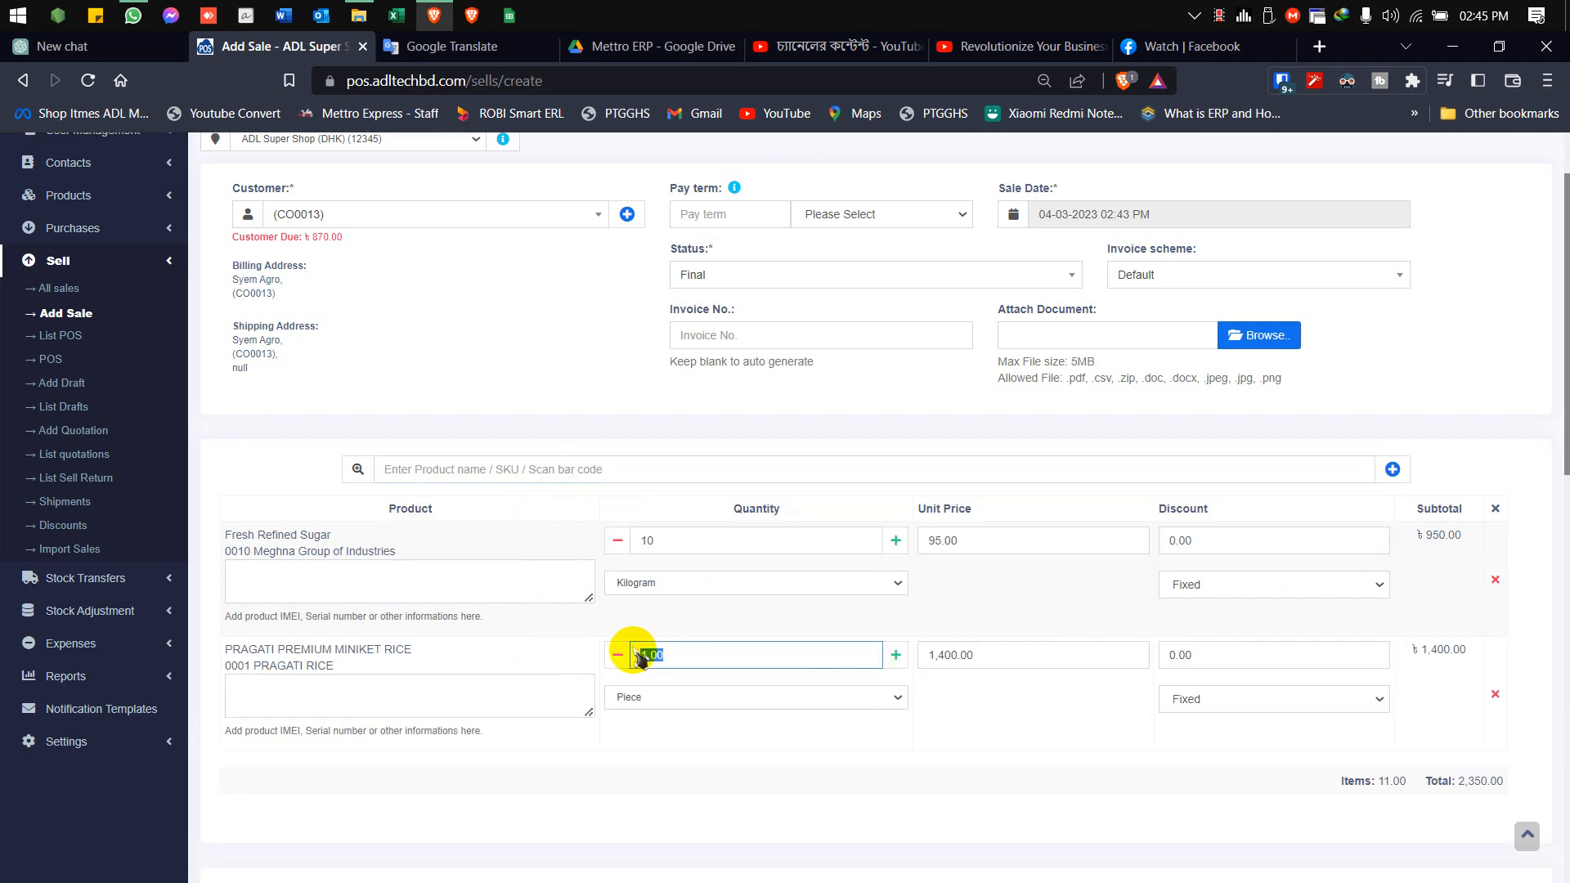
{"action": "type", "text": "50"}
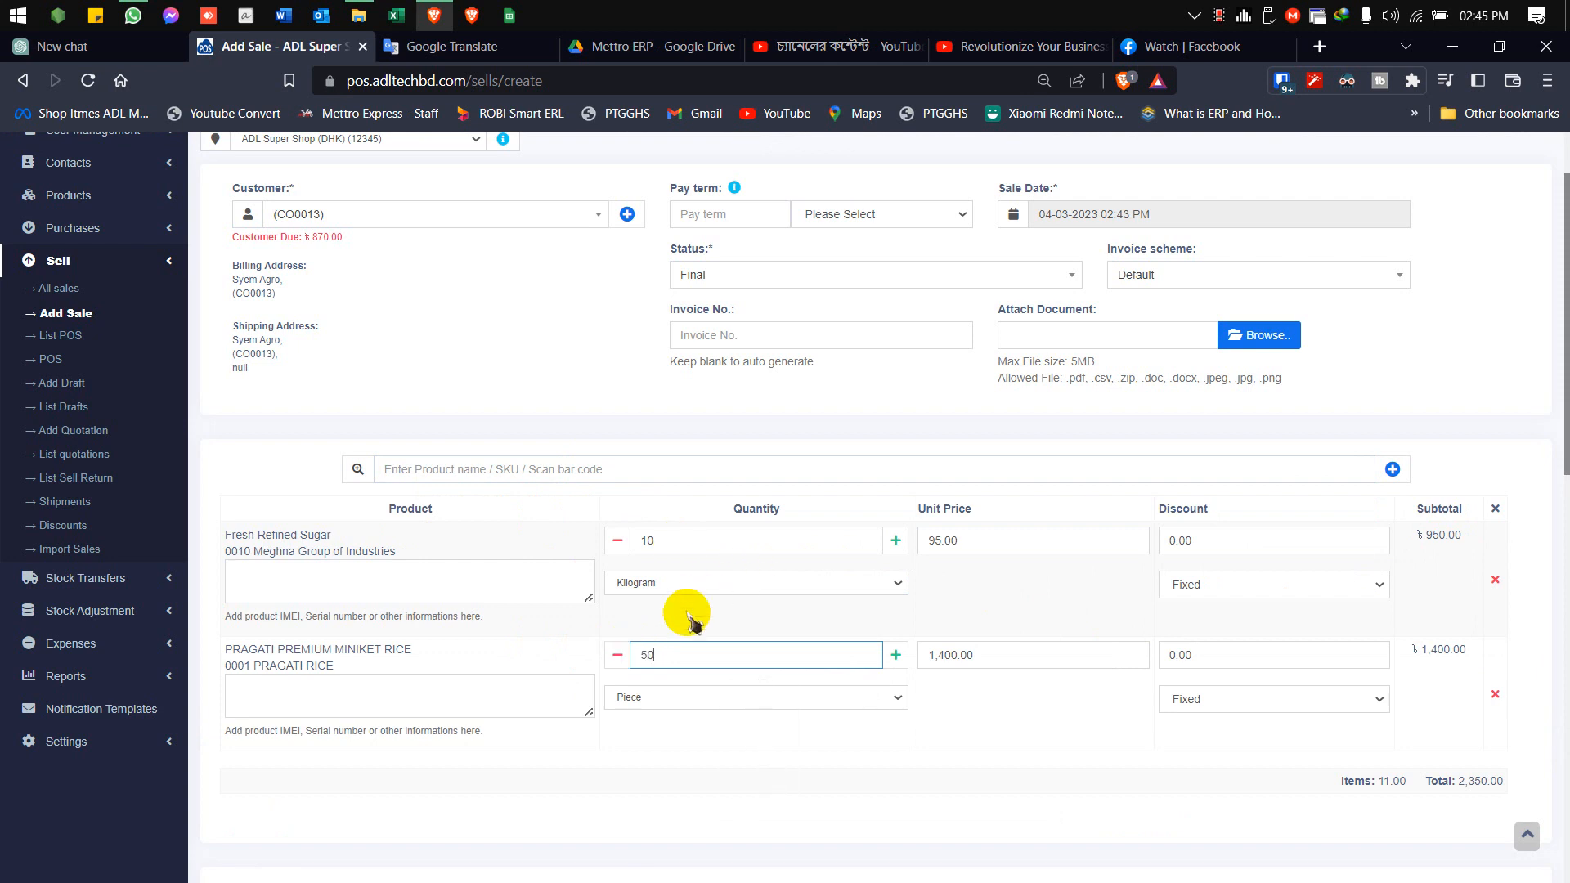
{"action": "left_click_drag", "start_coordinate": [687, 647], "coordinate": [563, 648]}
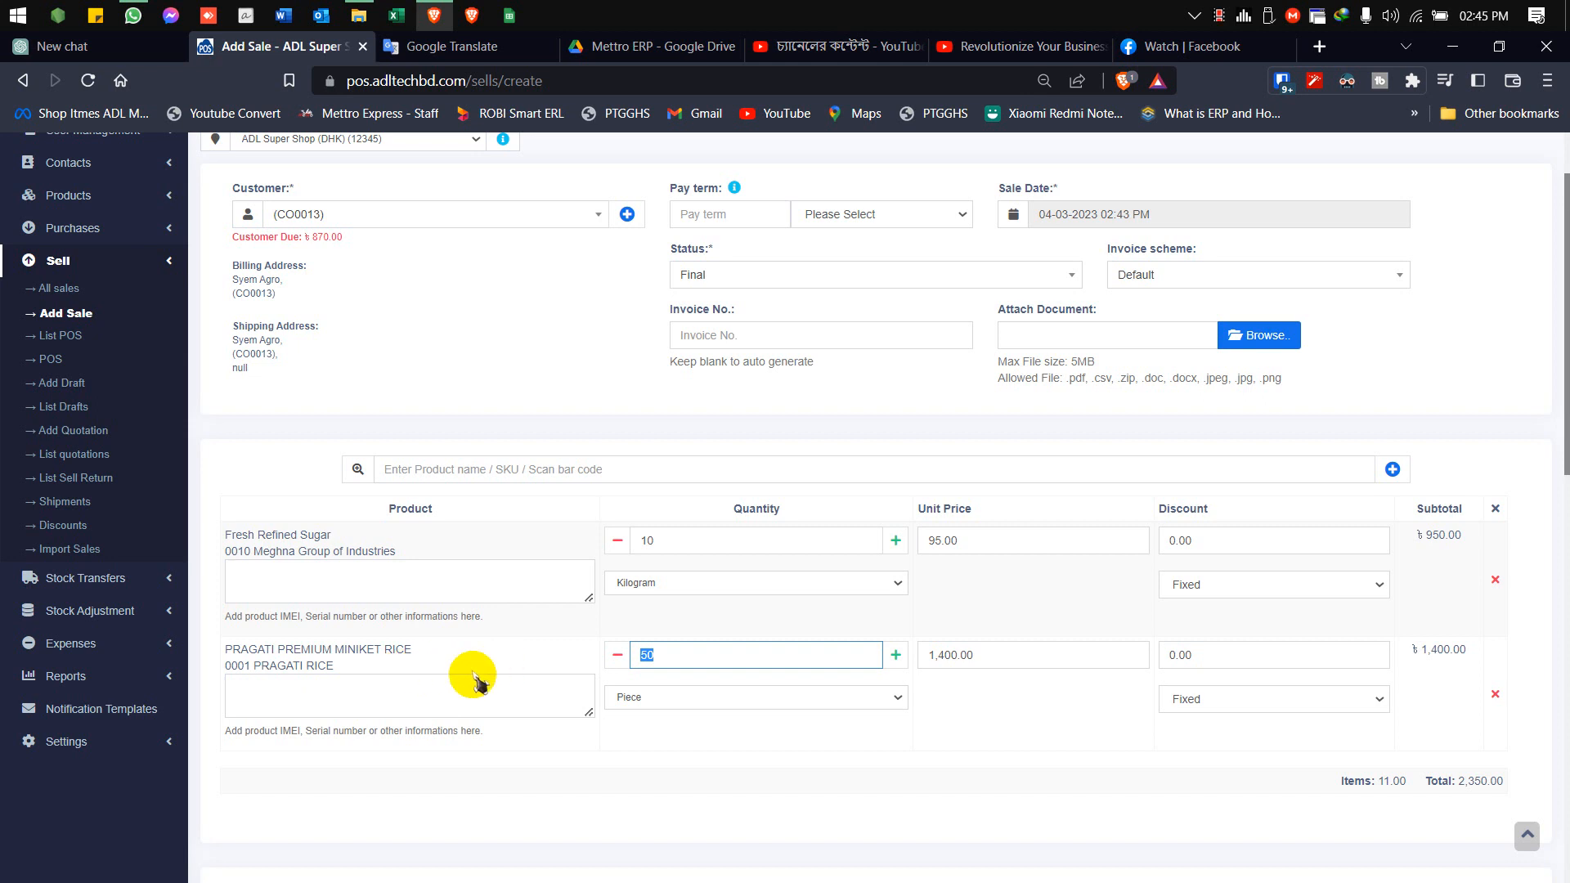
{"action": "type", "text": "2"}
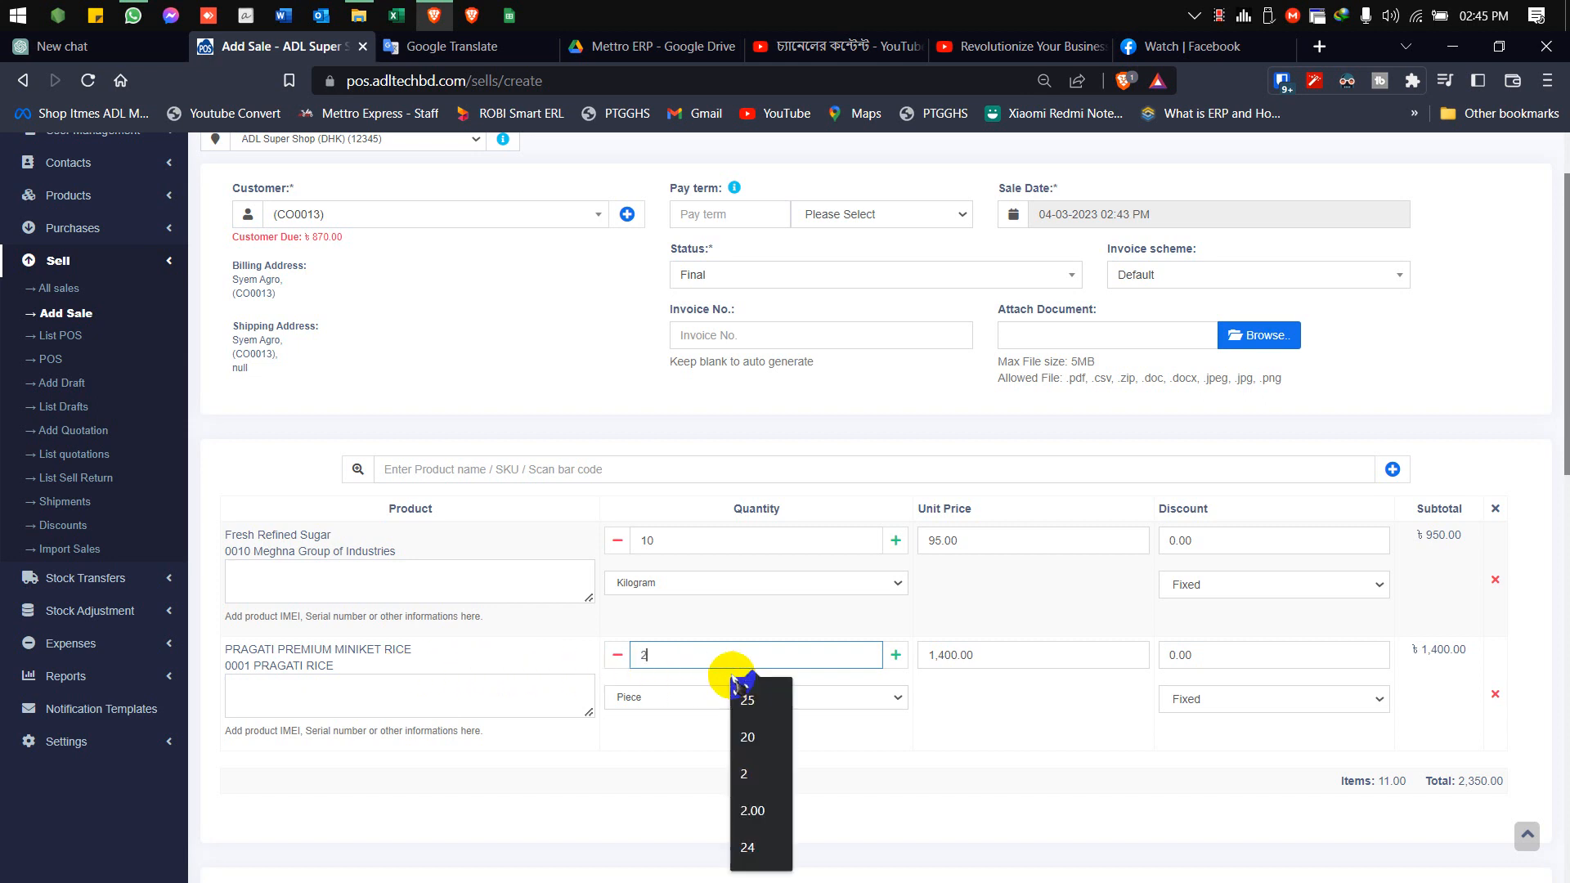
{"action": "left_click", "coordinate": [972, 720]}
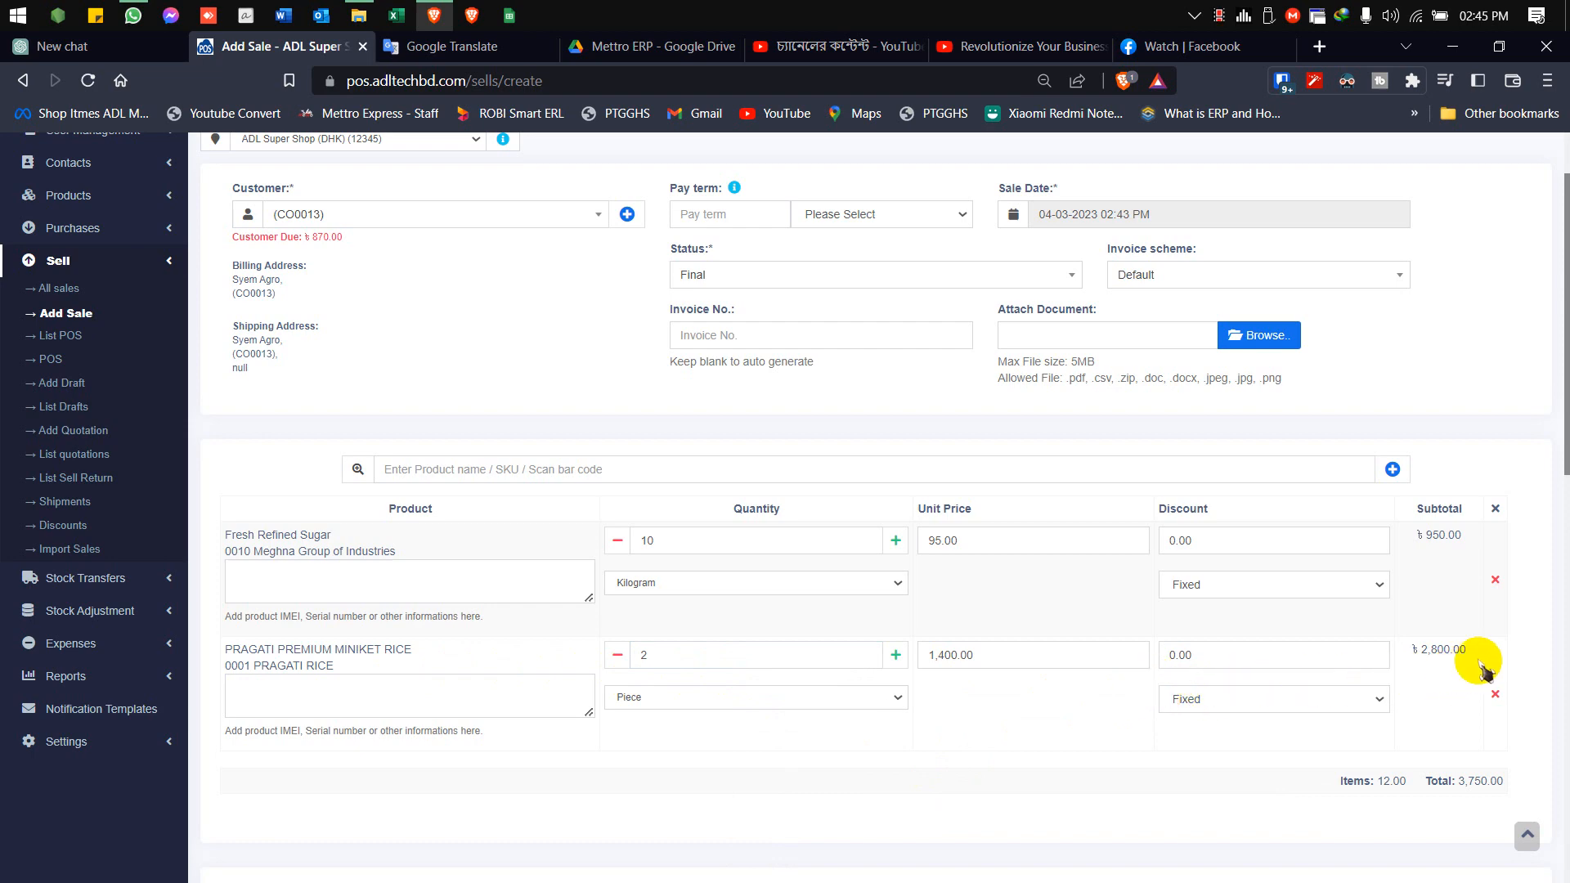
Set the unit price of the Pragati Premium Miniket Rice to 1450
{"action": "scroll", "coordinate": [1485, 667], "scroll_direction": "down", "scroll_amount": 3}
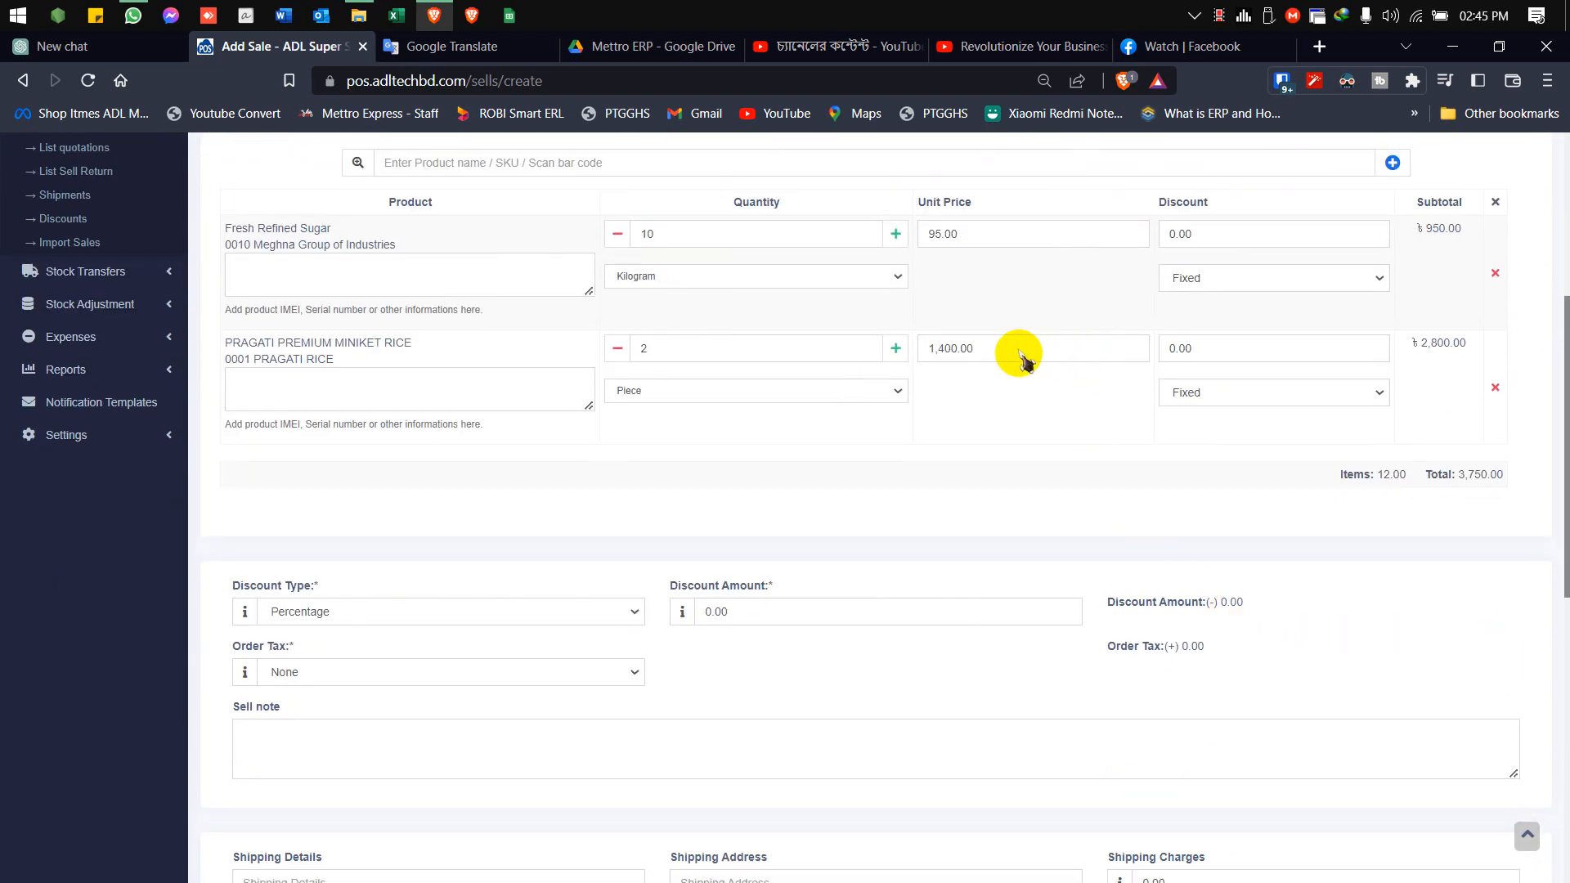
{"action": "left_click_drag", "start_coordinate": [1011, 354], "coordinate": [932, 349]}
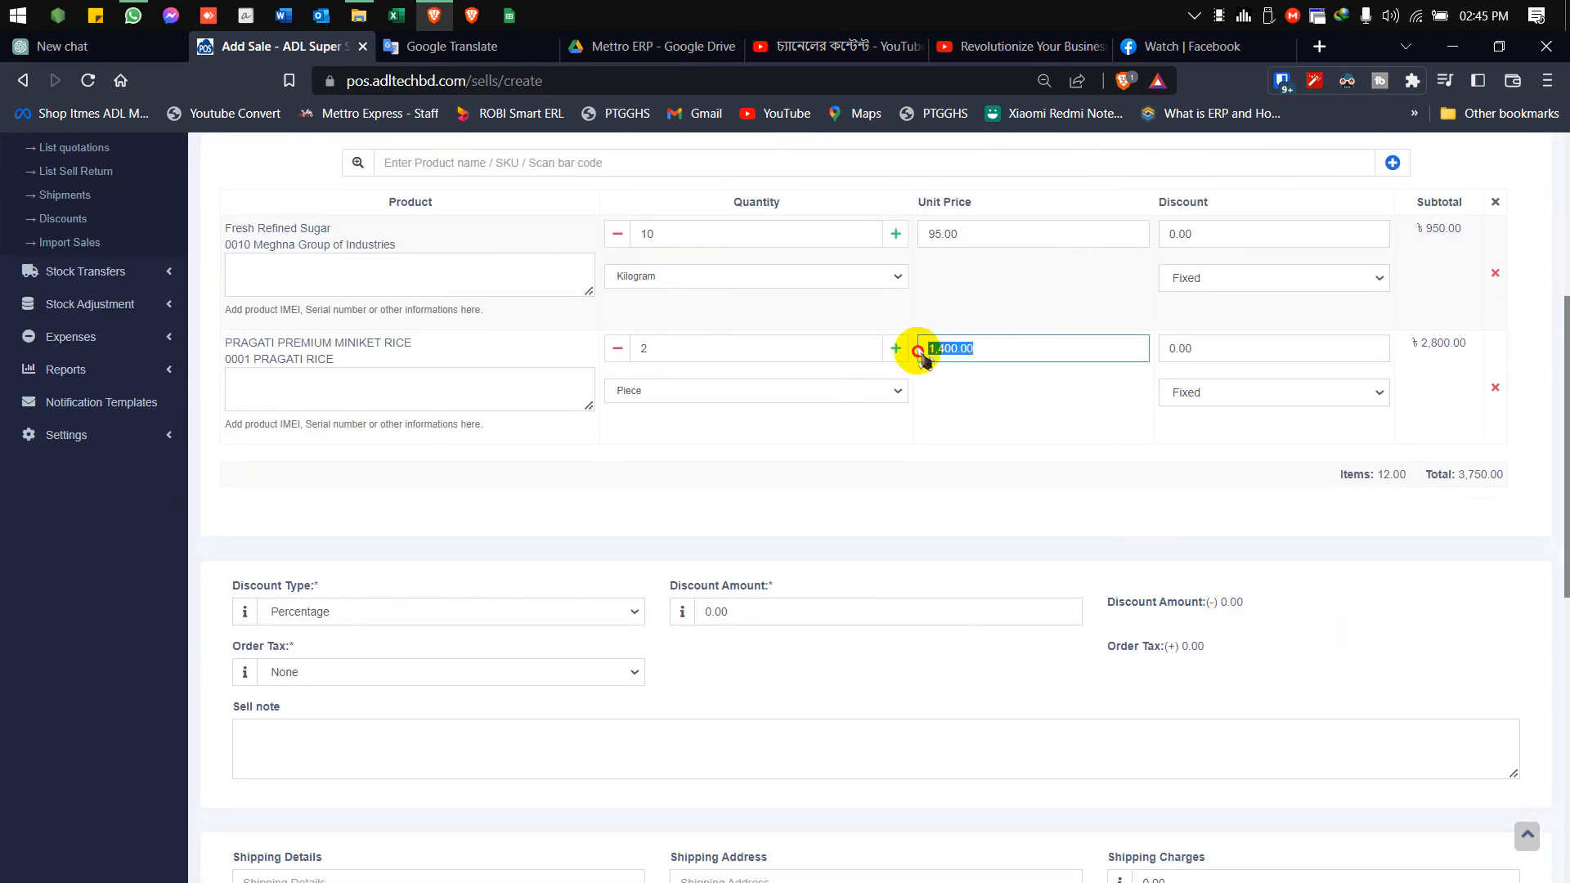
{"action": "left_click", "coordinate": [1006, 405]}
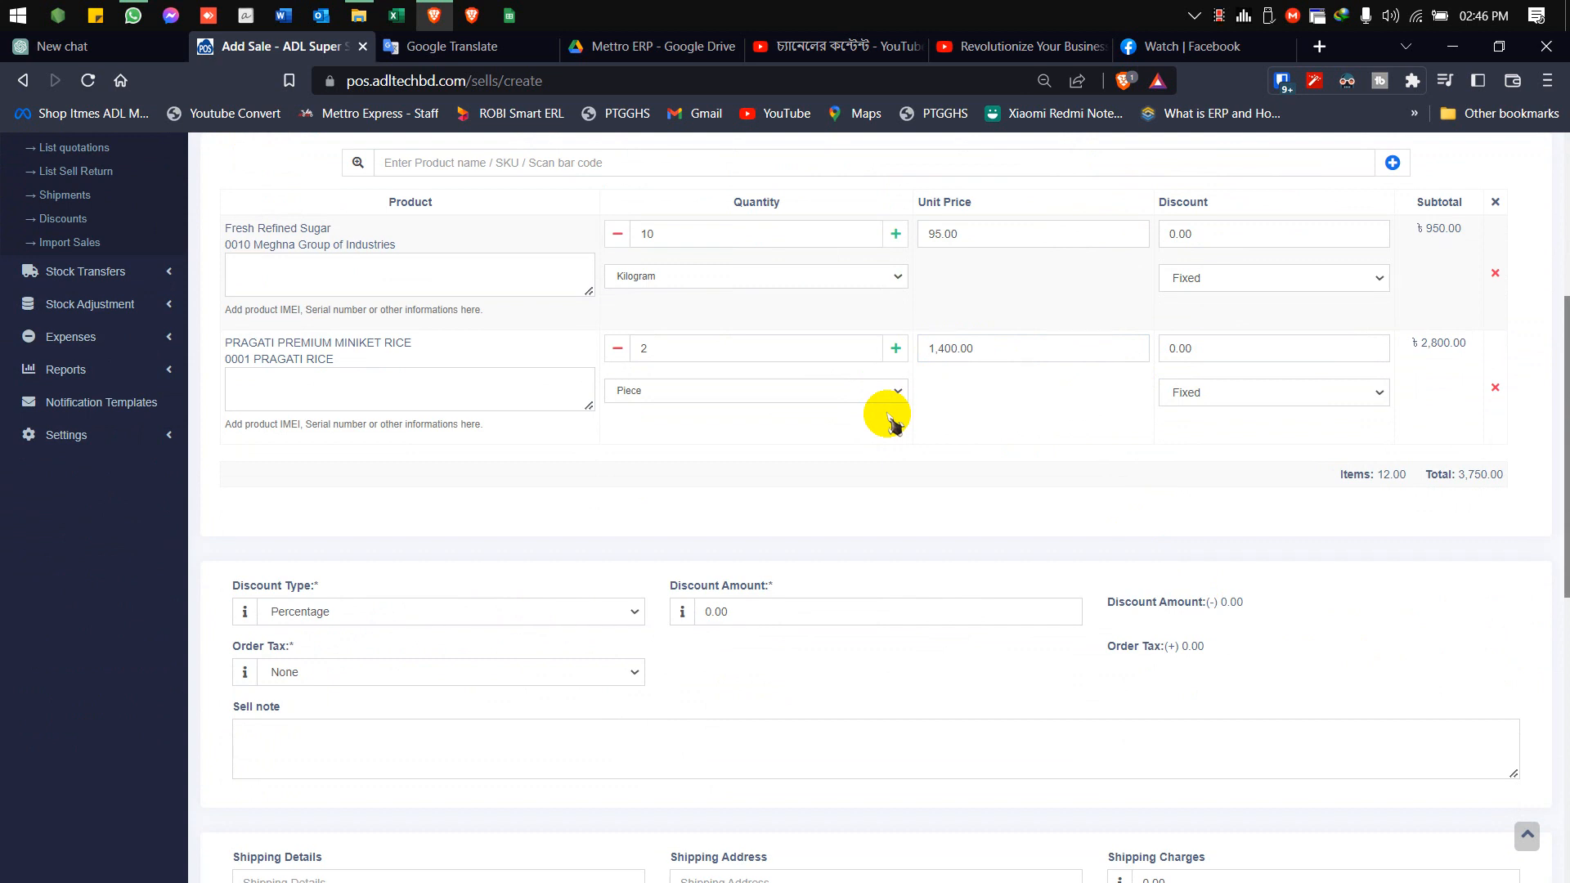
{"action": "left_click_drag", "start_coordinate": [981, 348], "coordinate": [842, 351]}
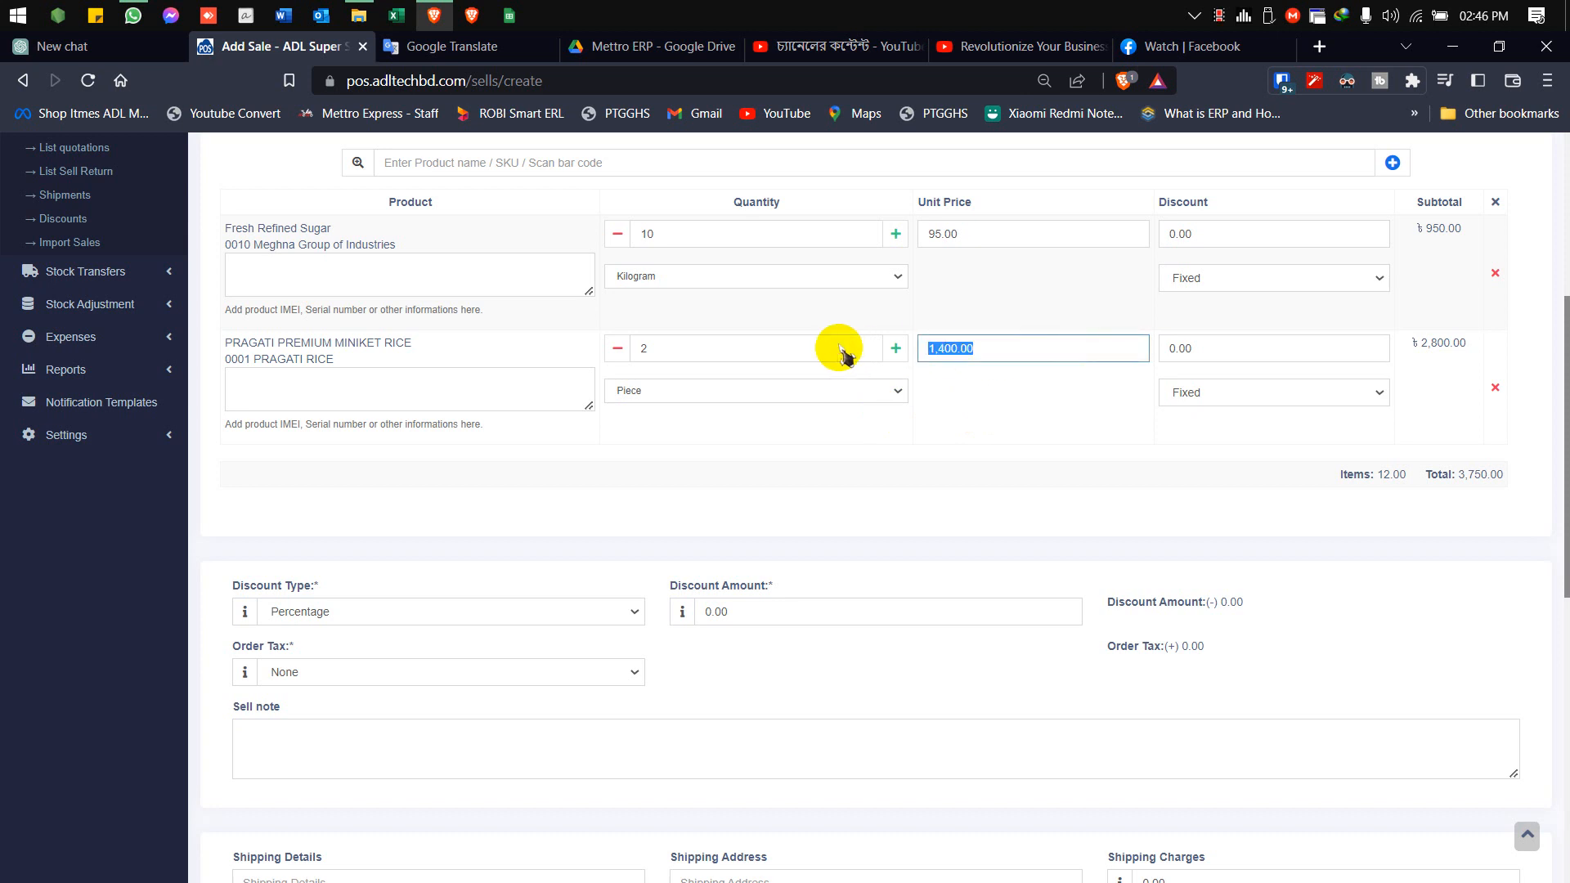
{"action": "type", "text": "1450"}
{"action": "left_click", "coordinate": [992, 402]}
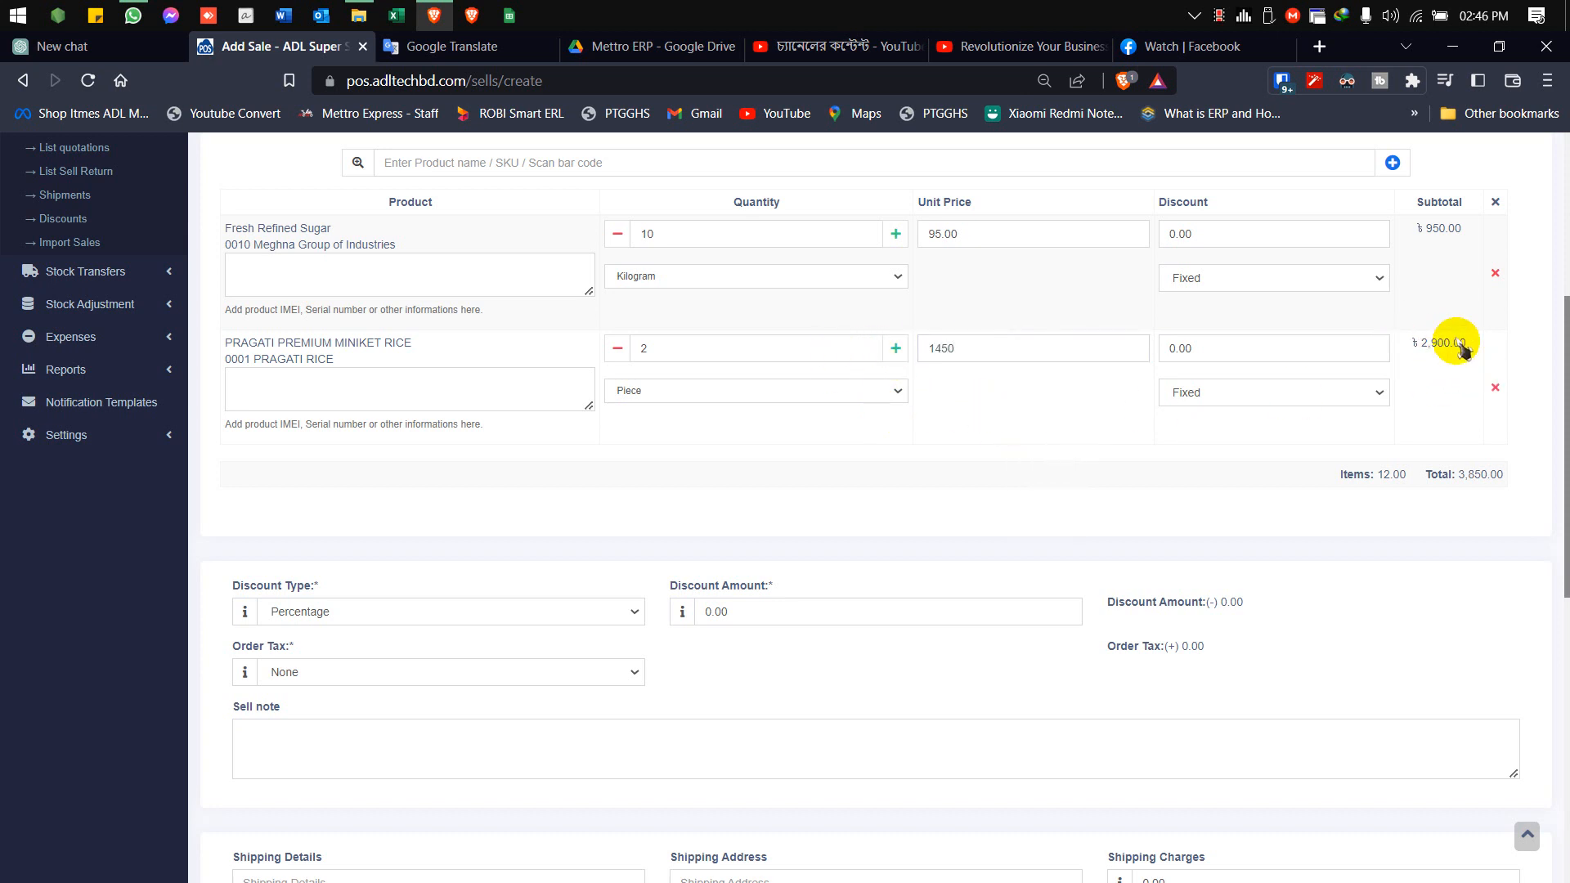
Check the sale's product total and apply a percentage discount of 1 to the order
{"action": "scroll", "coordinate": [940, 458], "scroll_direction": "down", "scroll_amount": 4}
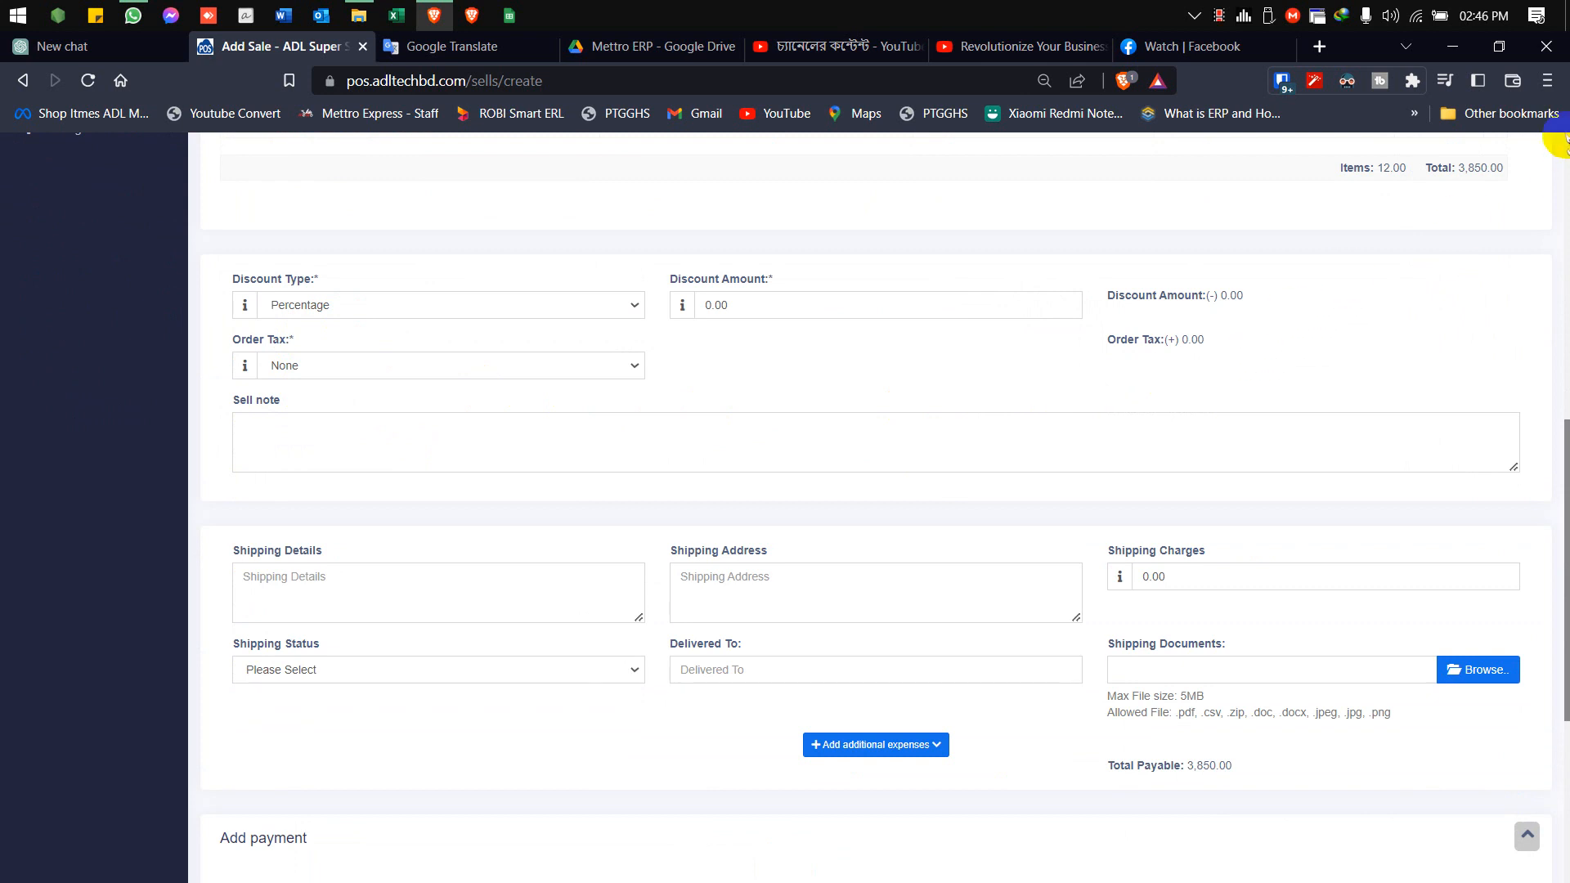
{"action": "left_click_drag", "start_coordinate": [1459, 168], "coordinate": [1515, 166]}
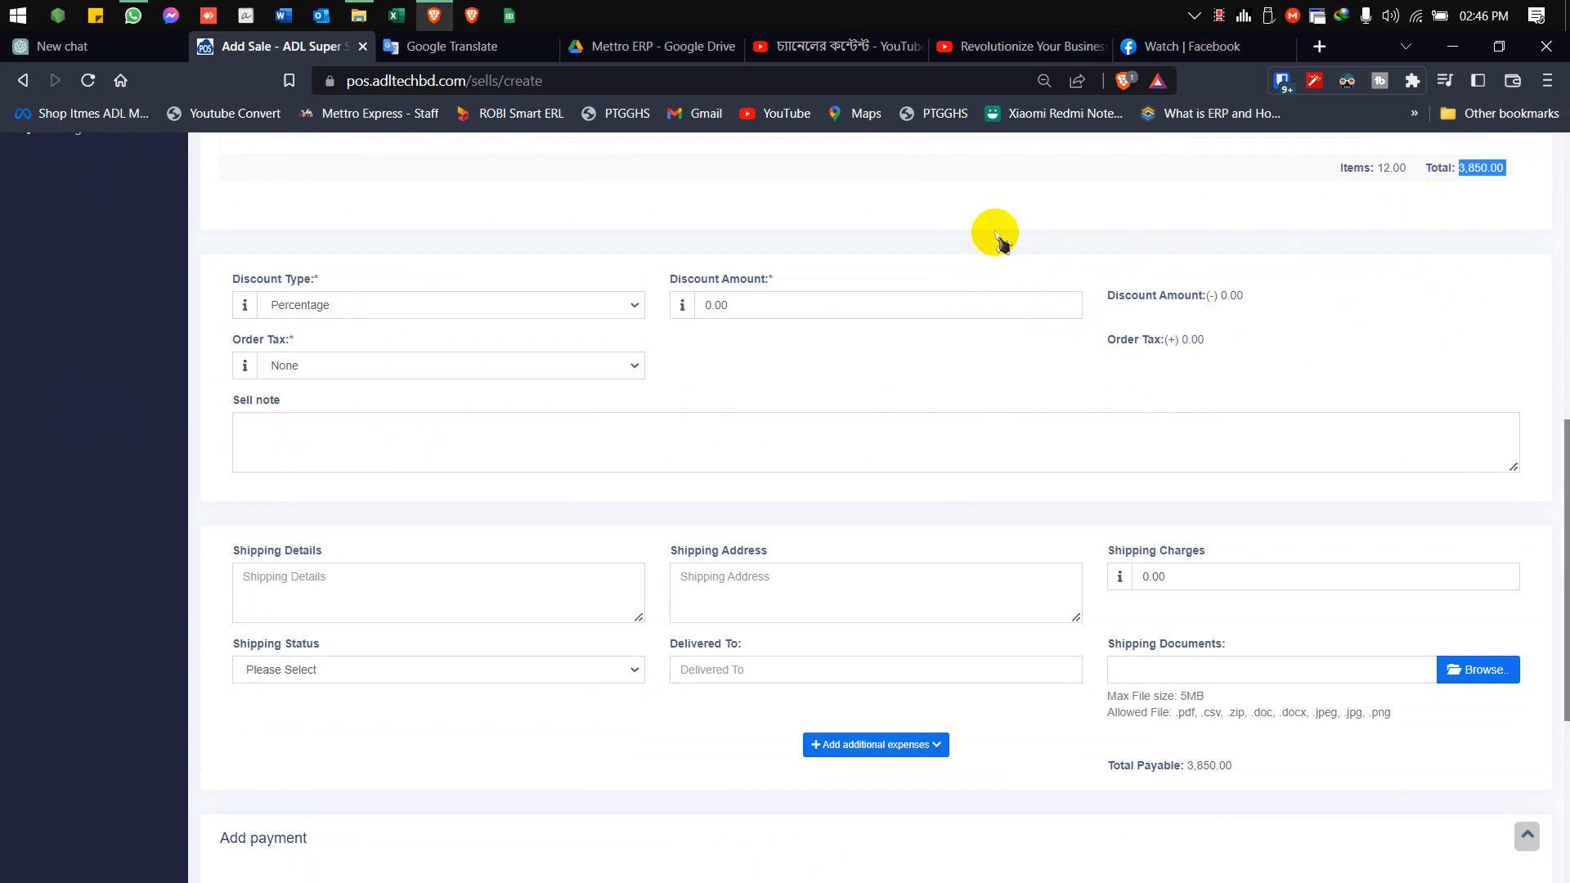
{"action": "left_click", "coordinate": [409, 305]}
{"action": "left_click", "coordinate": [420, 288]}
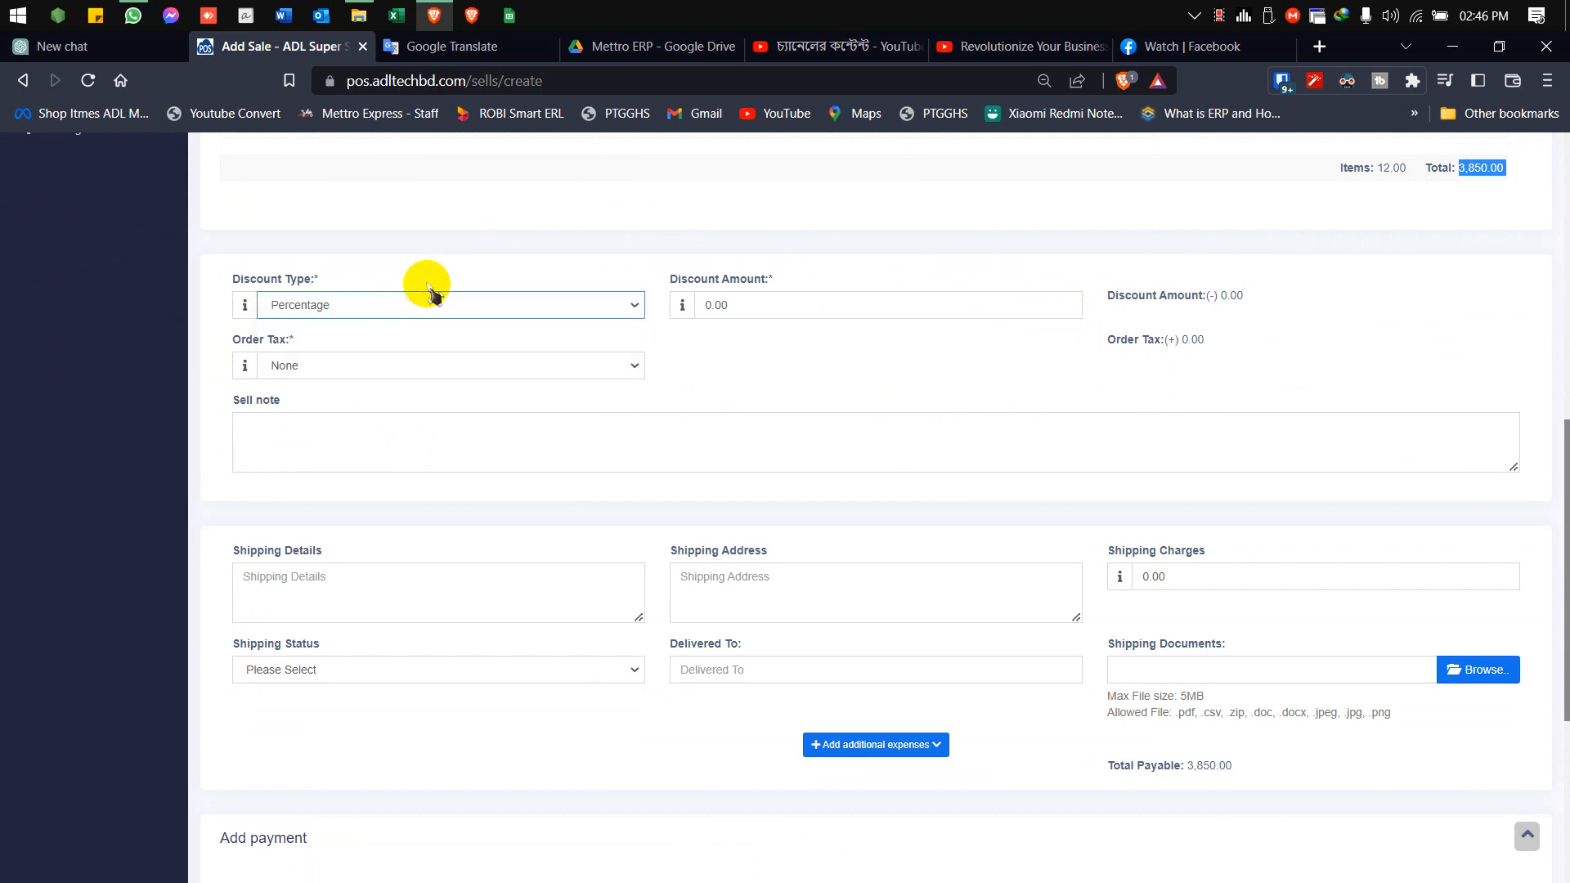
{"action": "left_click", "coordinate": [744, 306]}
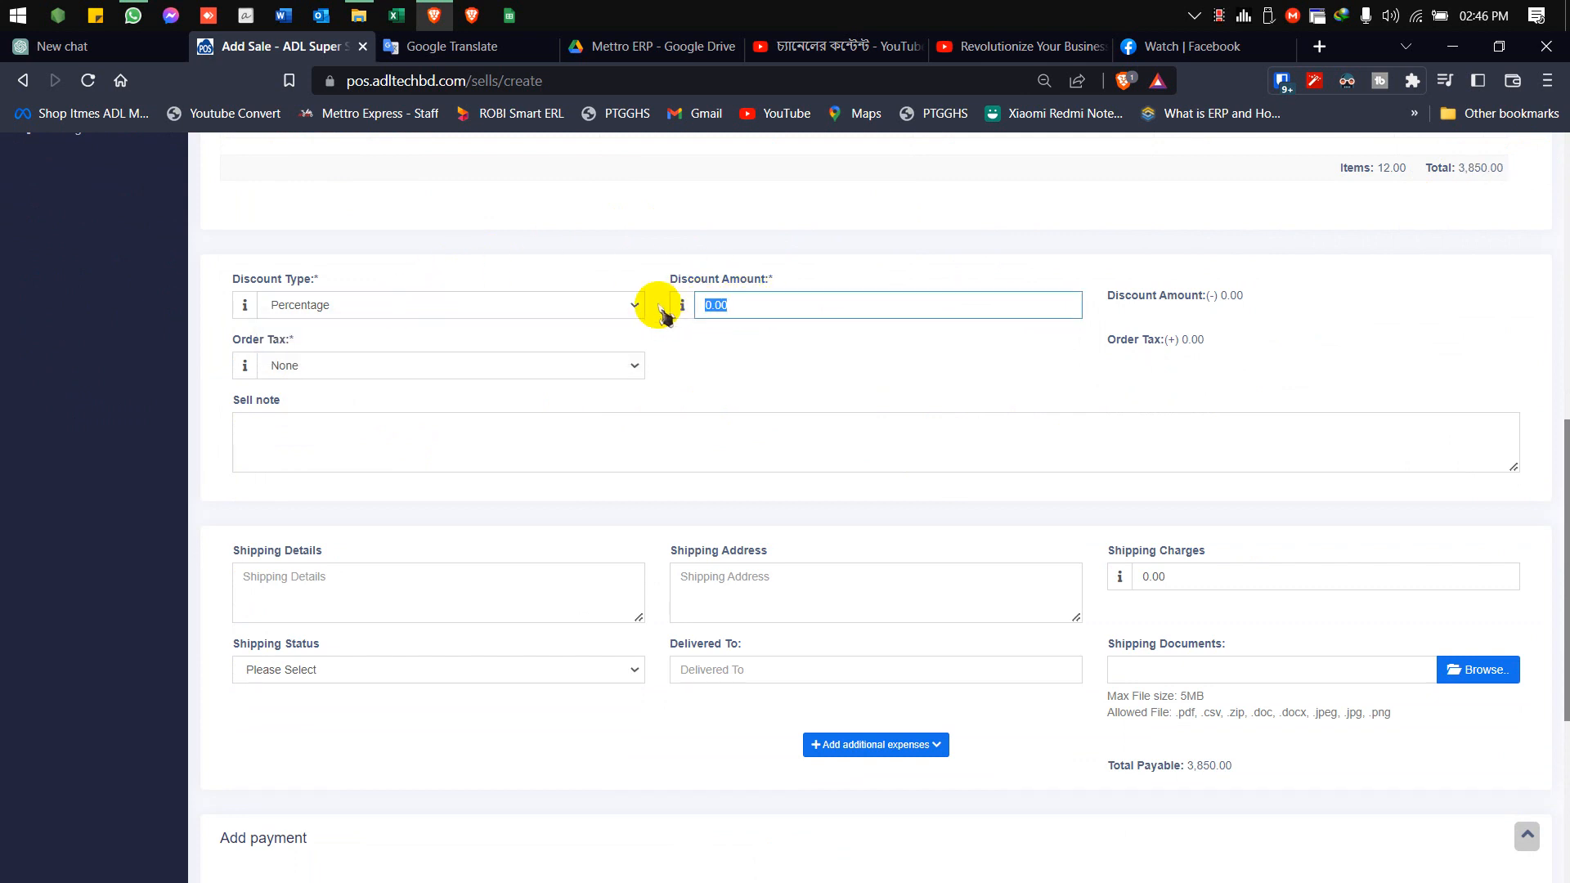
{"action": "type", "text": "1"}
{"action": "left_click", "coordinate": [734, 377]}
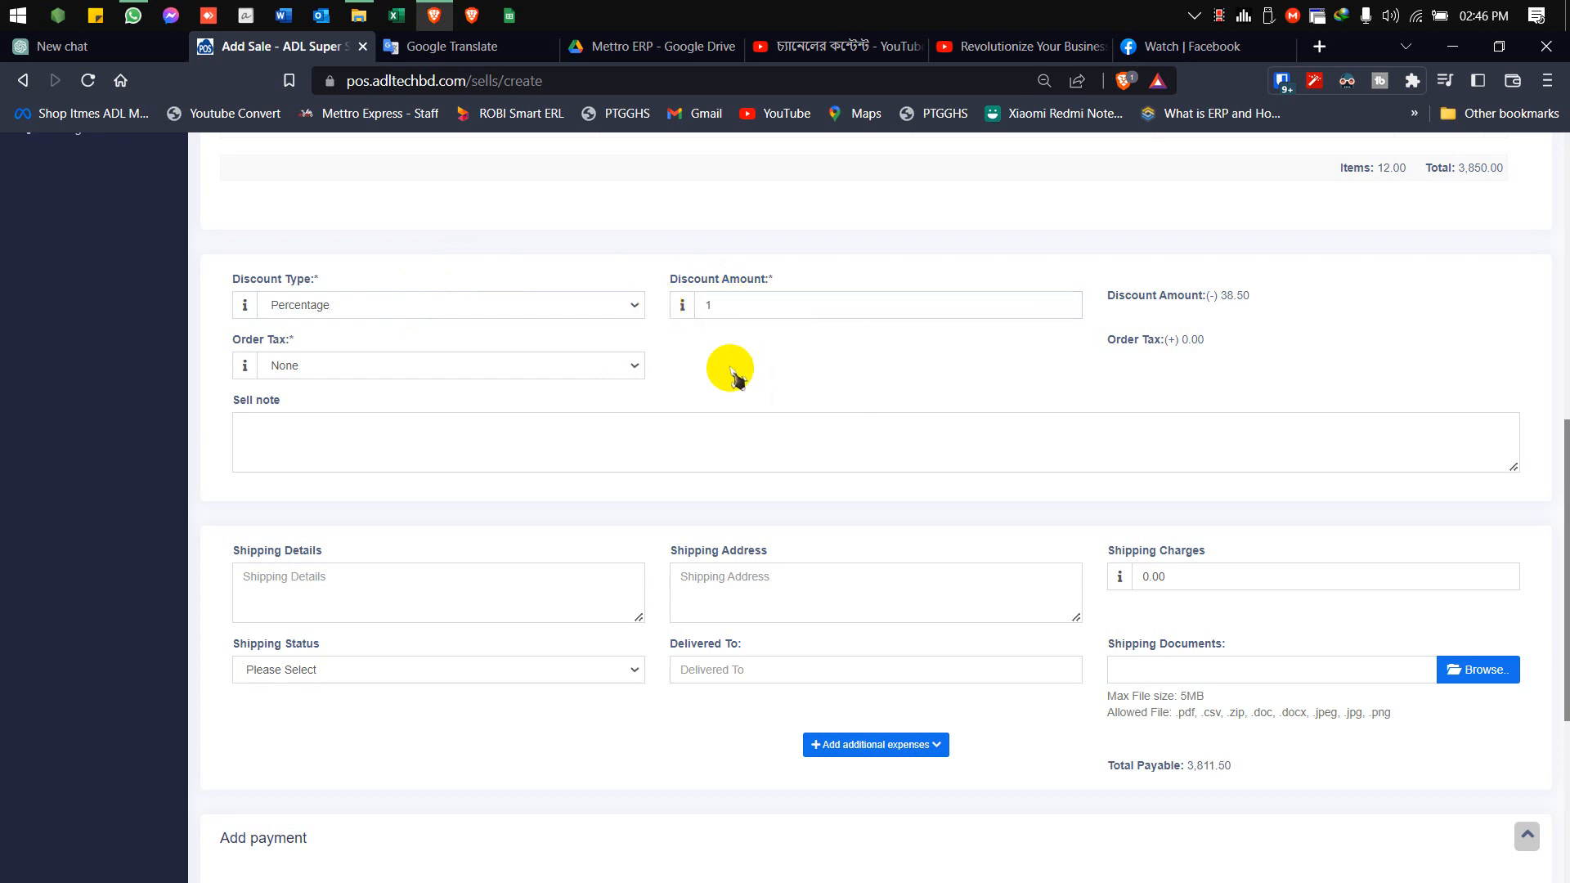
Change the order discount type to Fixed and set the discount amount to 100
{"action": "left_click", "coordinate": [533, 309]}
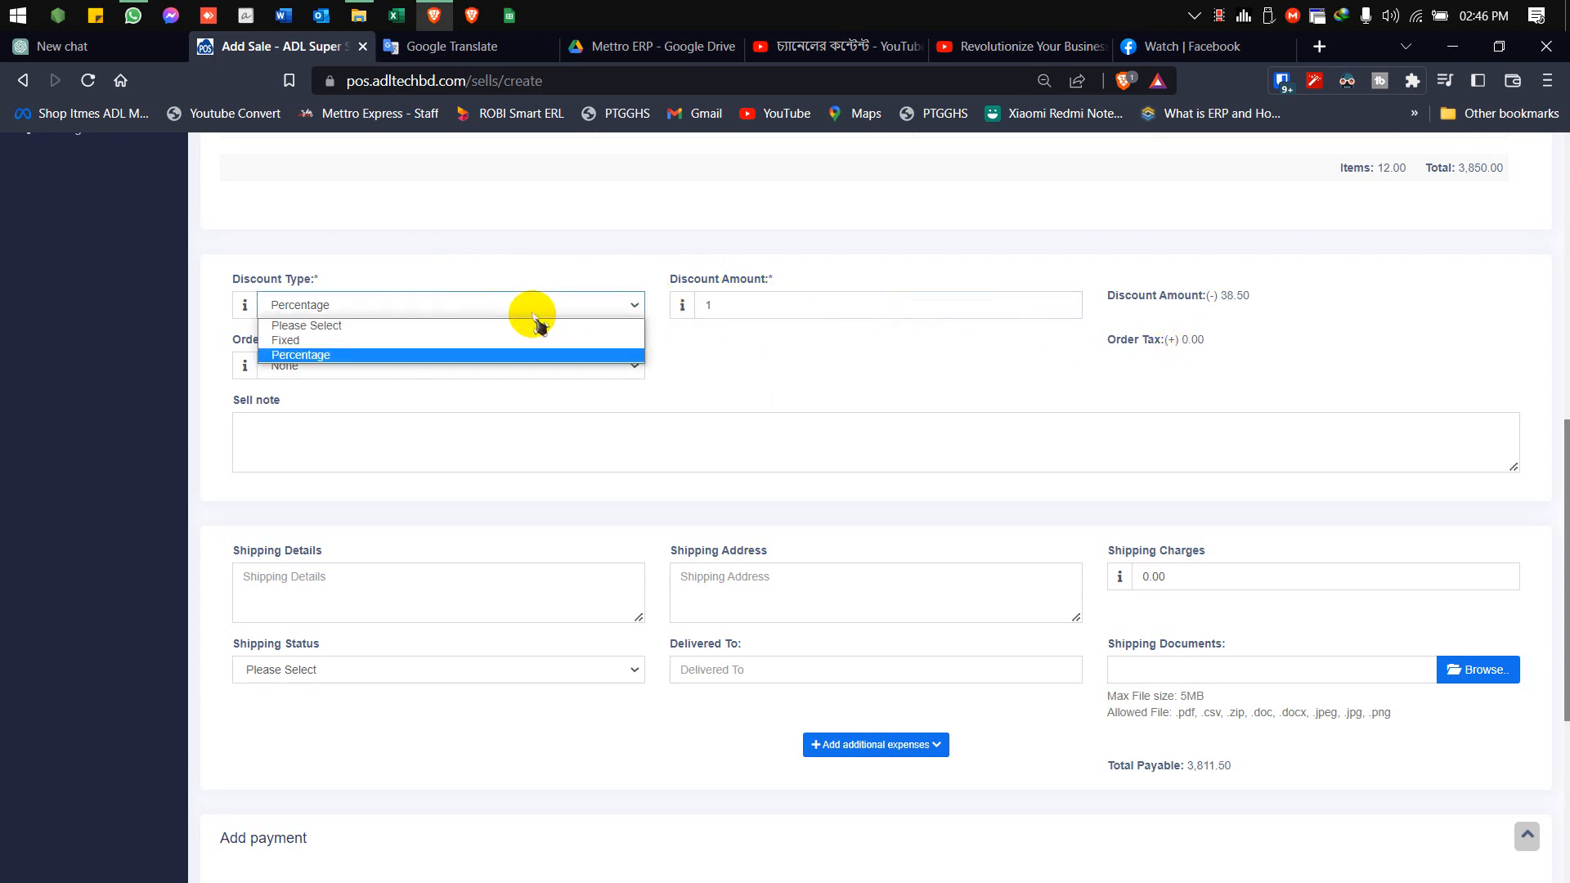
{"action": "left_click", "coordinate": [448, 340]}
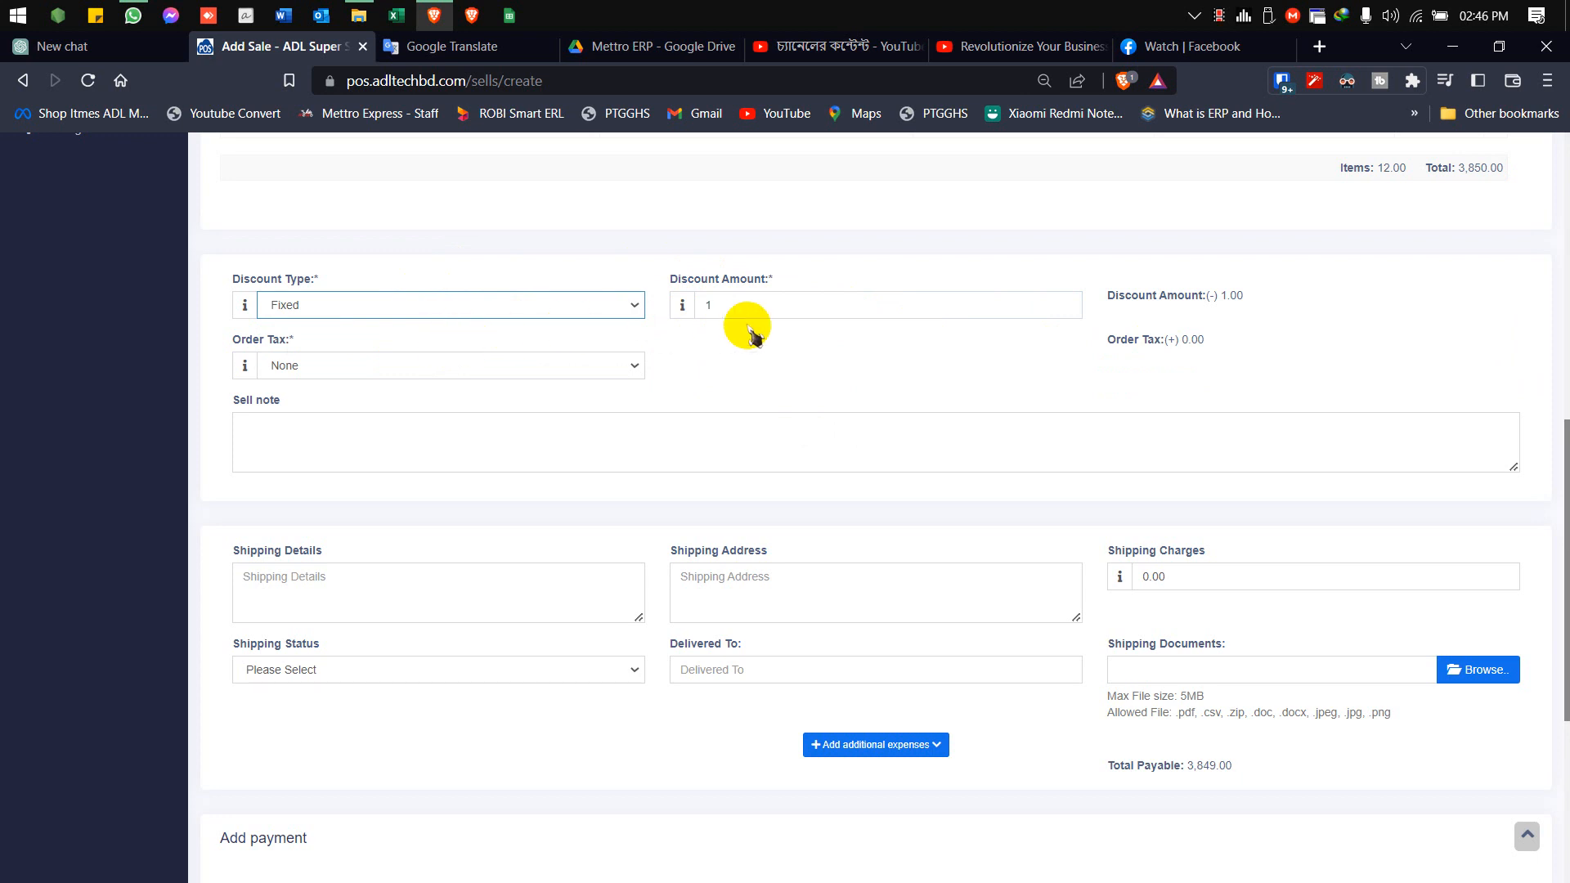
{"action": "left_click", "coordinate": [700, 305]}
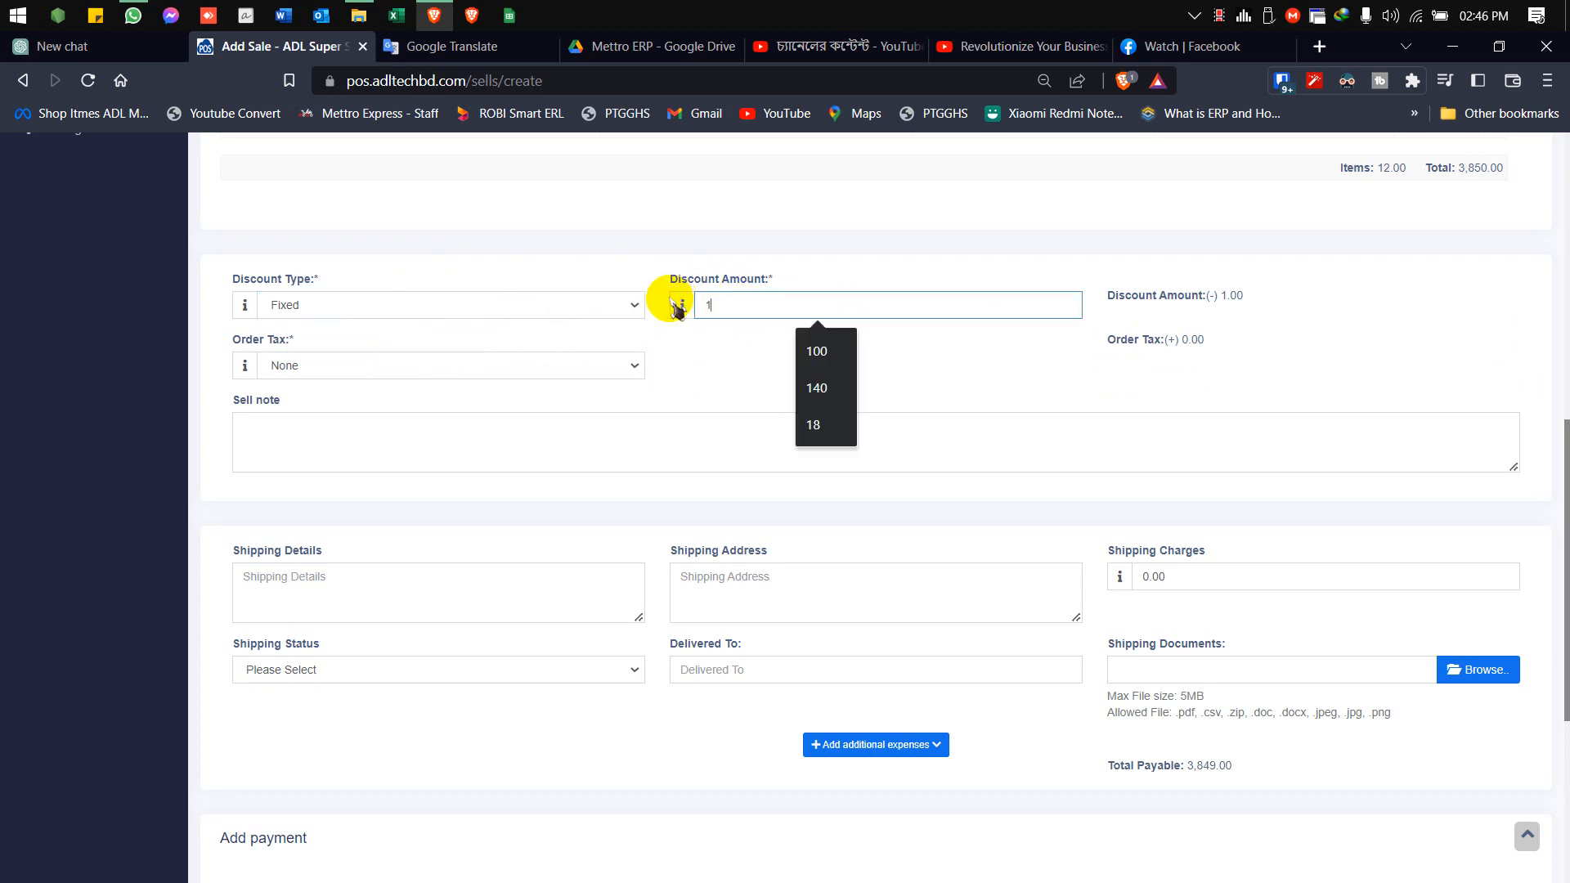
{"action": "type", "text": "00"}
{"action": "left_click", "coordinate": [745, 395]}
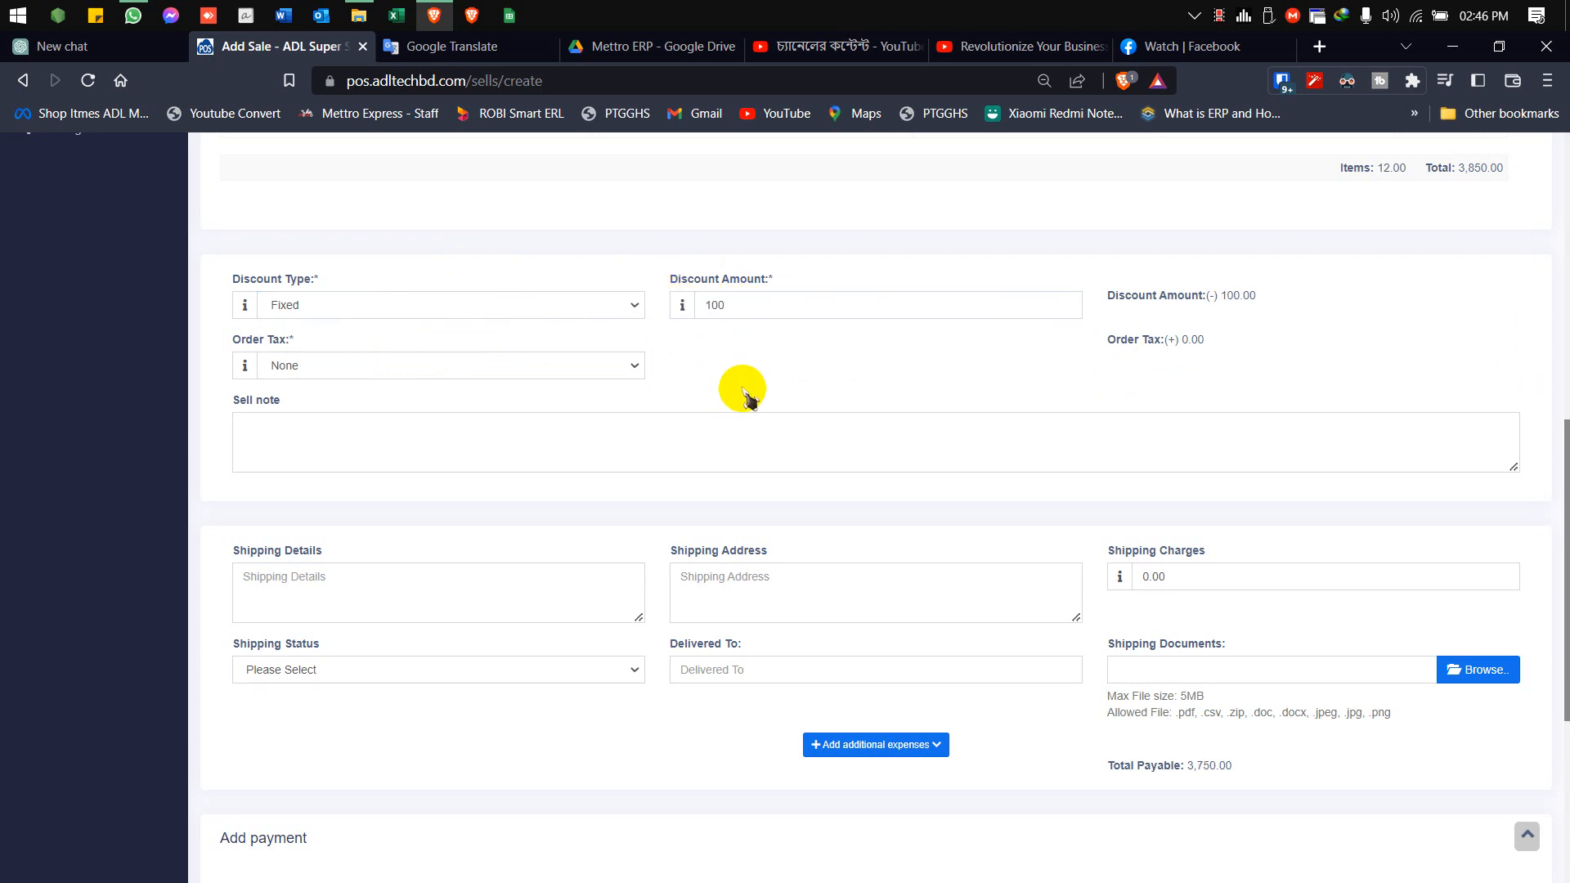
Enter Transport as the shipping details and set the shipping charges to 100
{"action": "scroll", "coordinate": [691, 365], "scroll_direction": "down", "scroll_amount": 3}
{"action": "scroll", "coordinate": [463, 288], "scroll_direction": "up", "scroll_amount": 2}
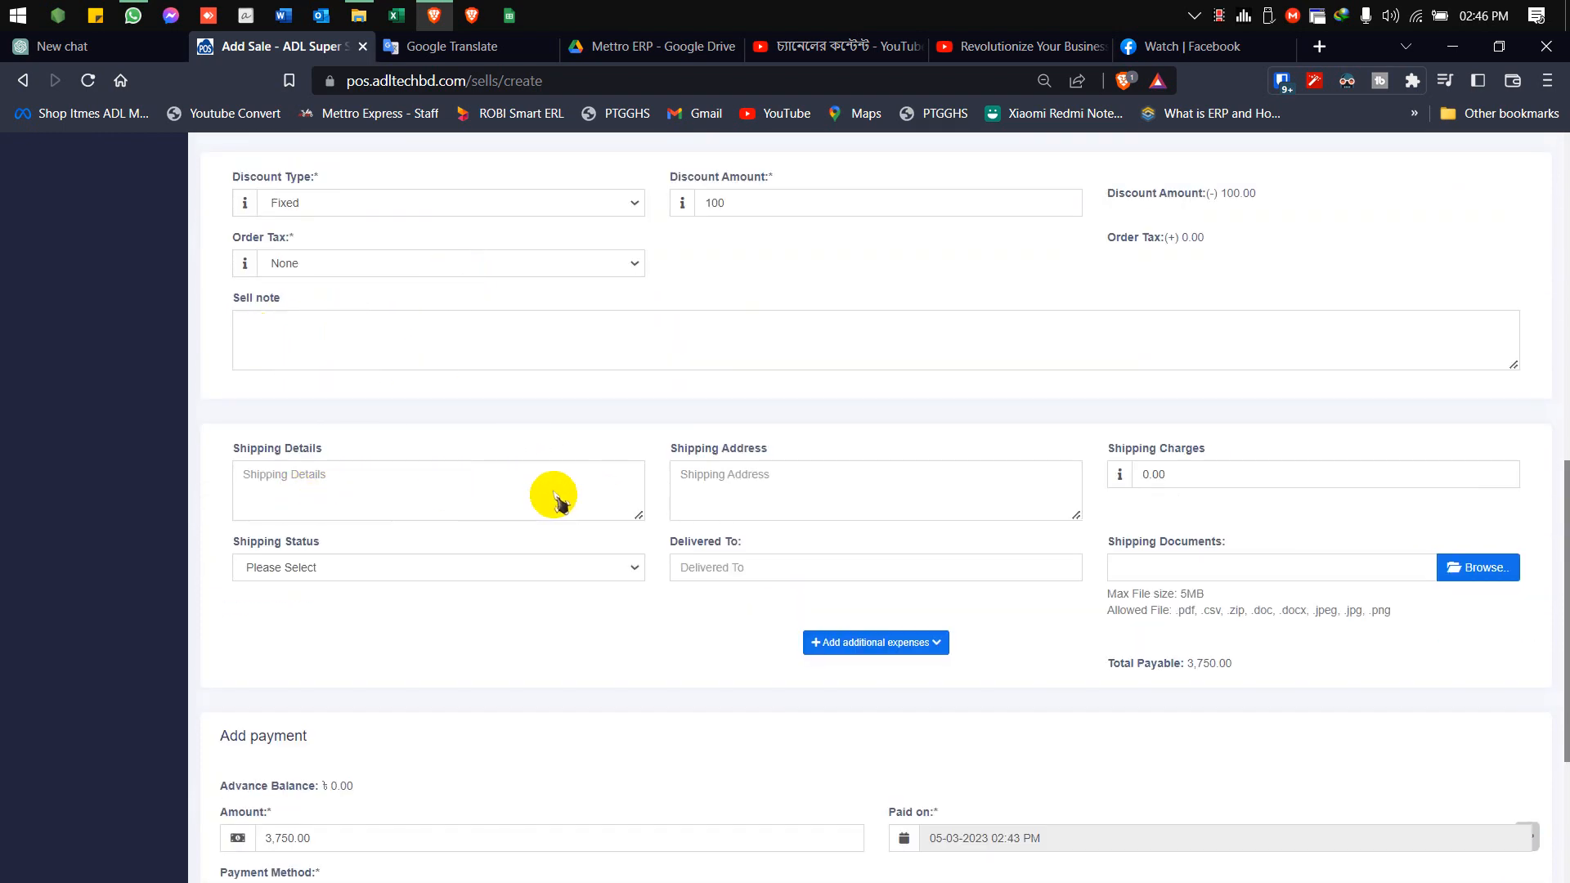
{"action": "left_click", "coordinate": [1222, 473]}
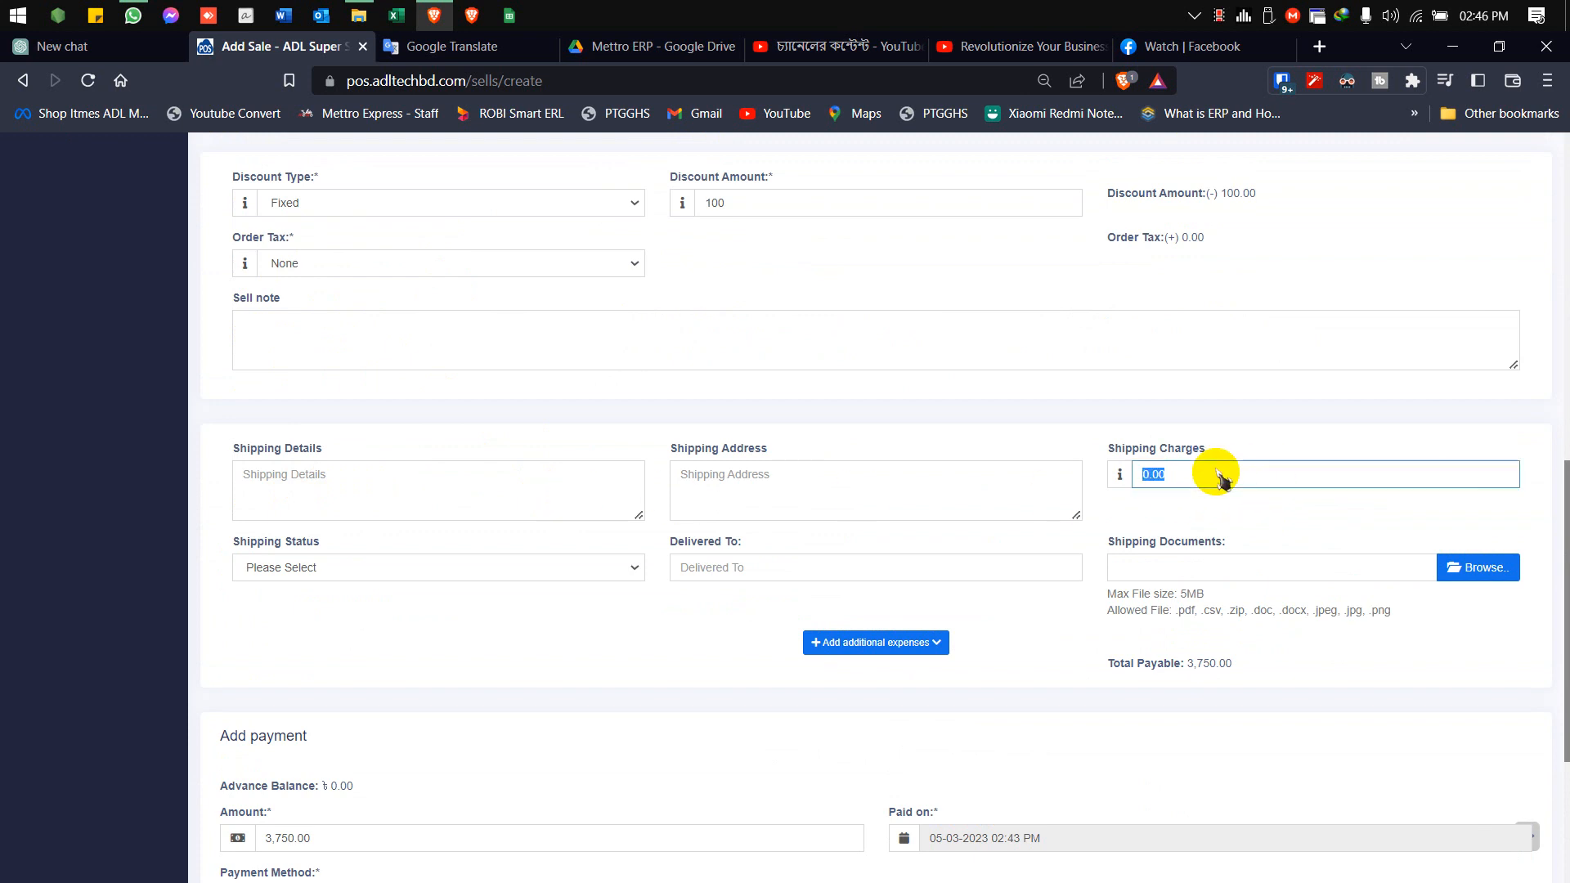
{"action": "left_click", "coordinate": [602, 479]}
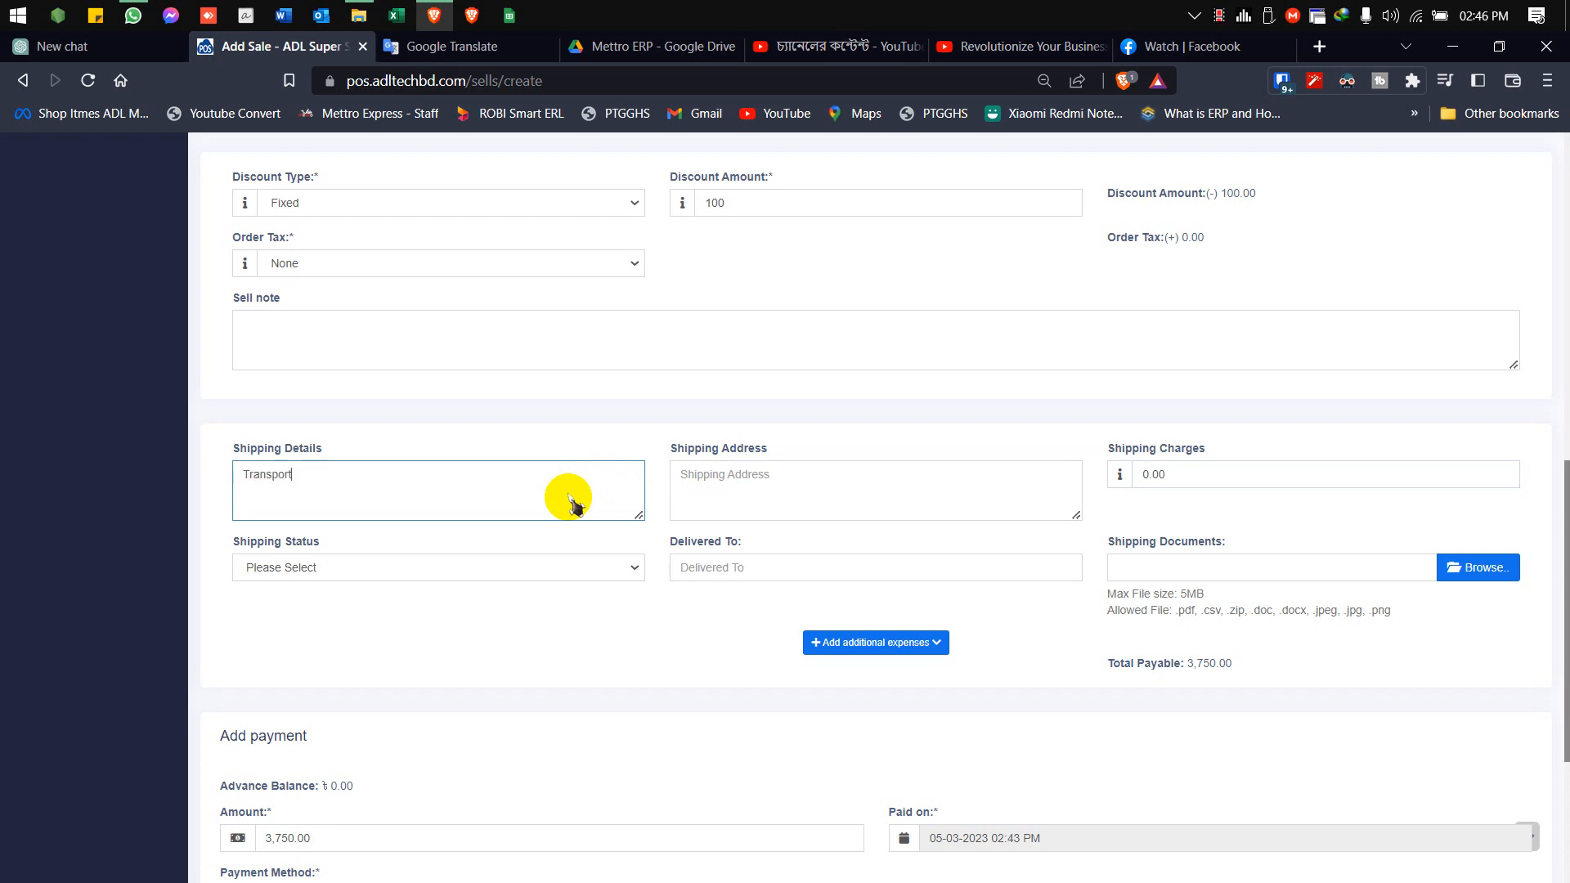
{"action": "left_click", "coordinate": [1190, 476]}
{"action": "type", "text": "100"}
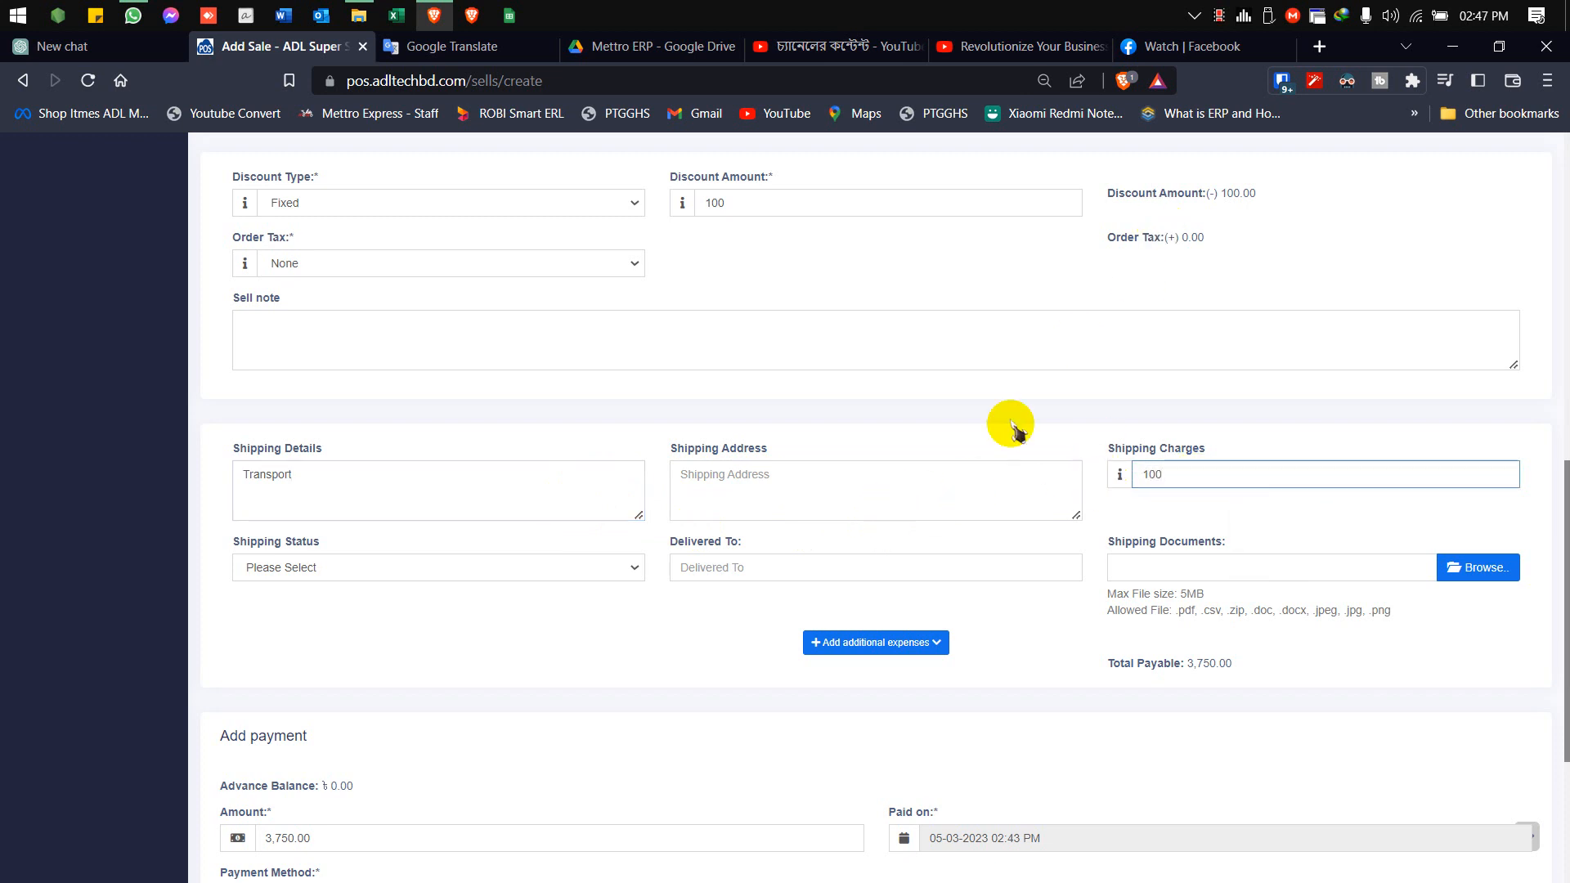
Set the shipping status to Shipped and check the Delivered To and Shipping Address fields
{"action": "left_click", "coordinate": [368, 563]}
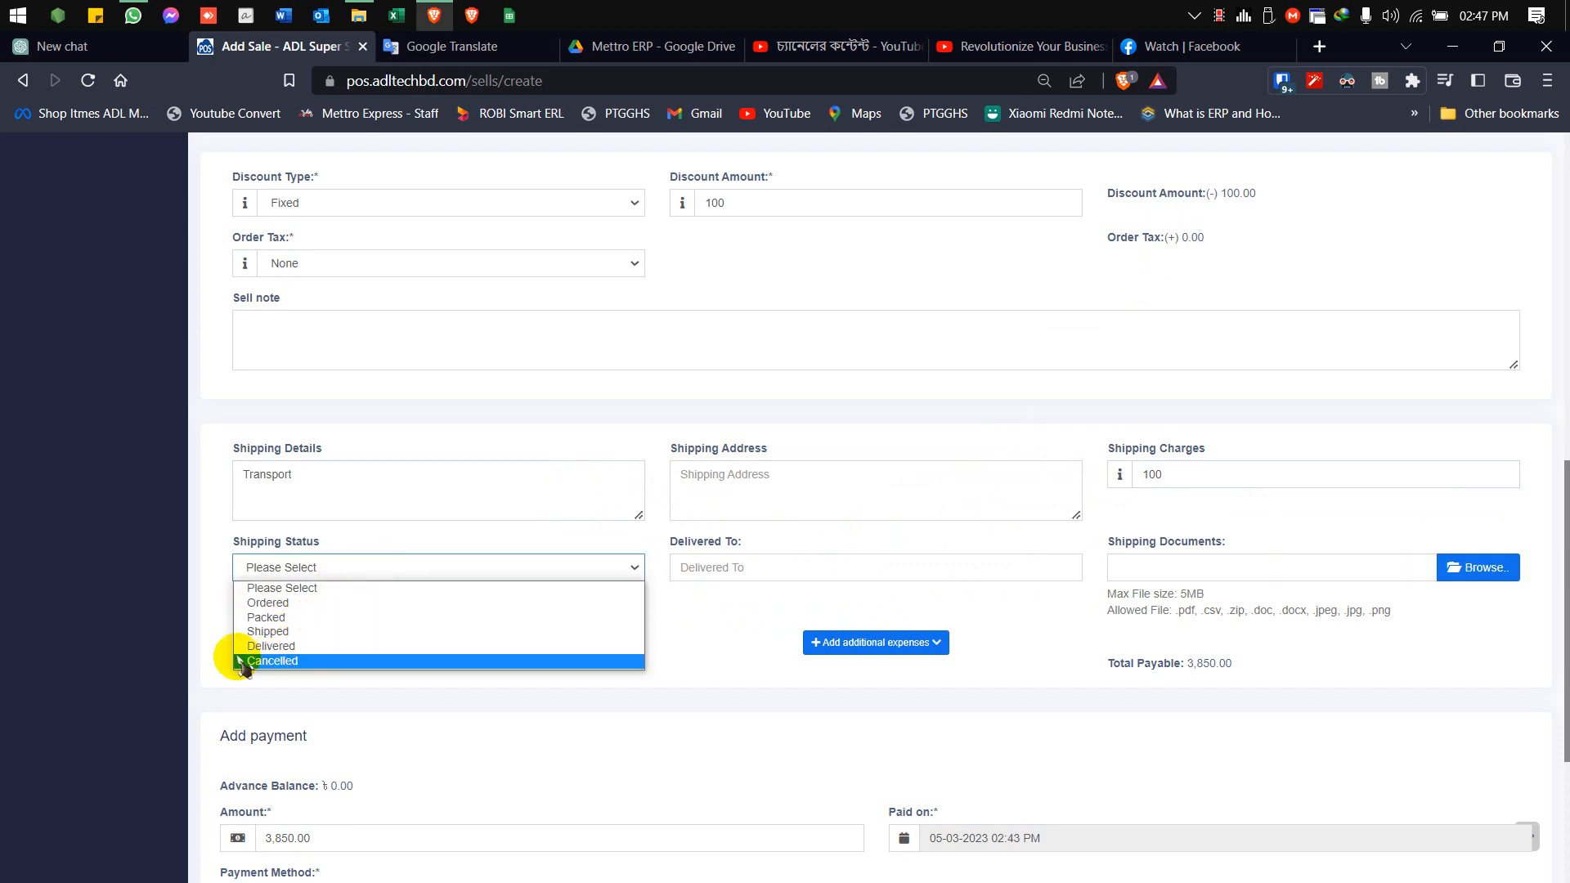
{"action": "left_click", "coordinate": [202, 632]}
{"action": "left_click", "coordinate": [374, 575]}
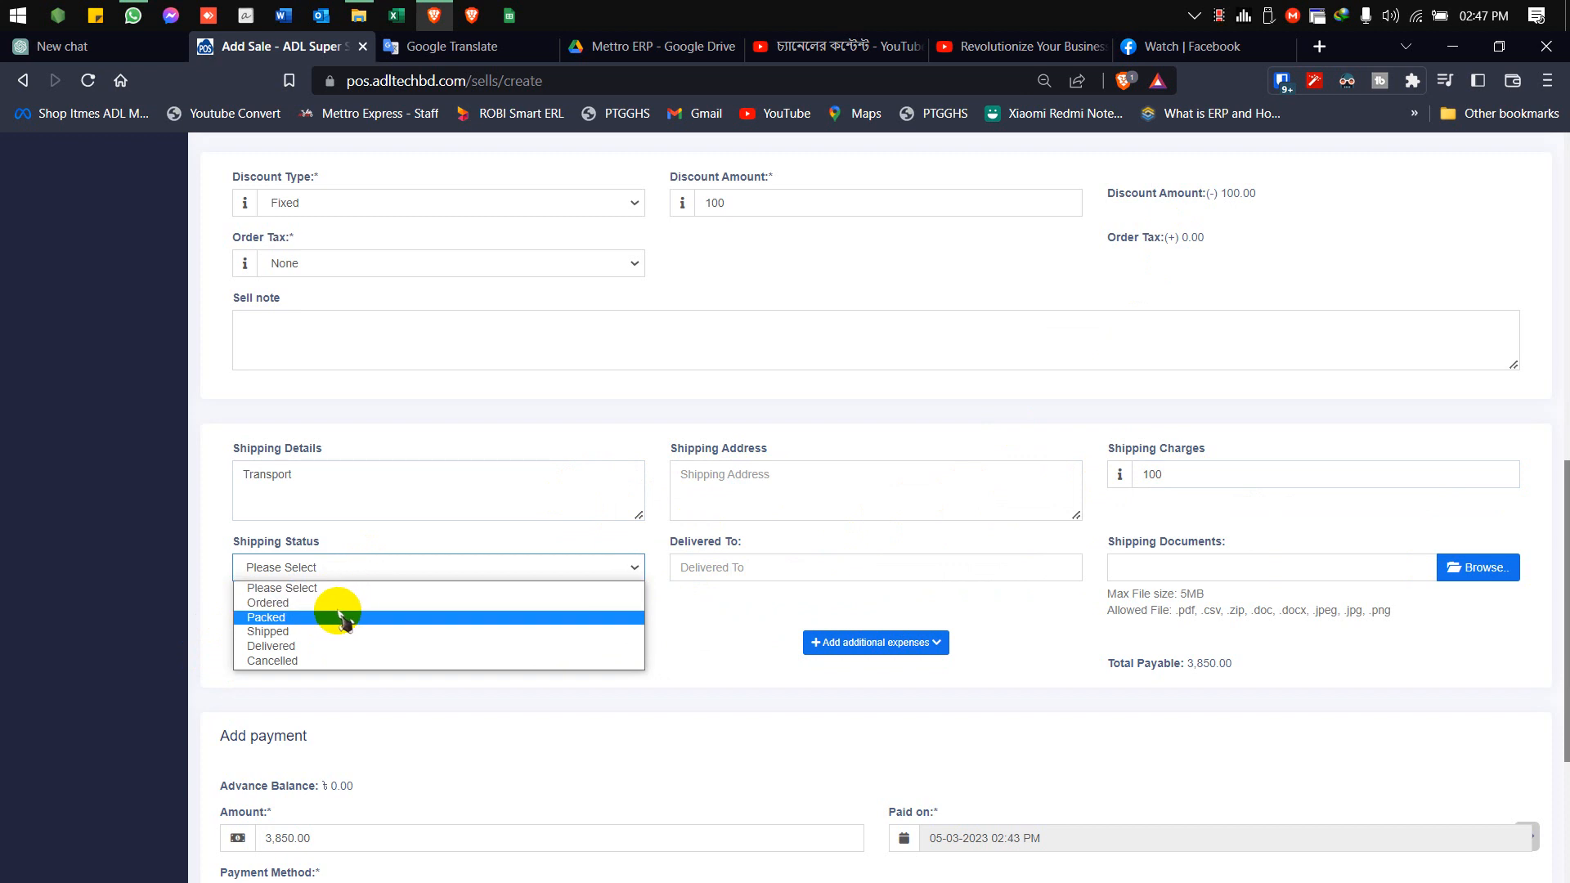
{"action": "left_click", "coordinate": [302, 632]}
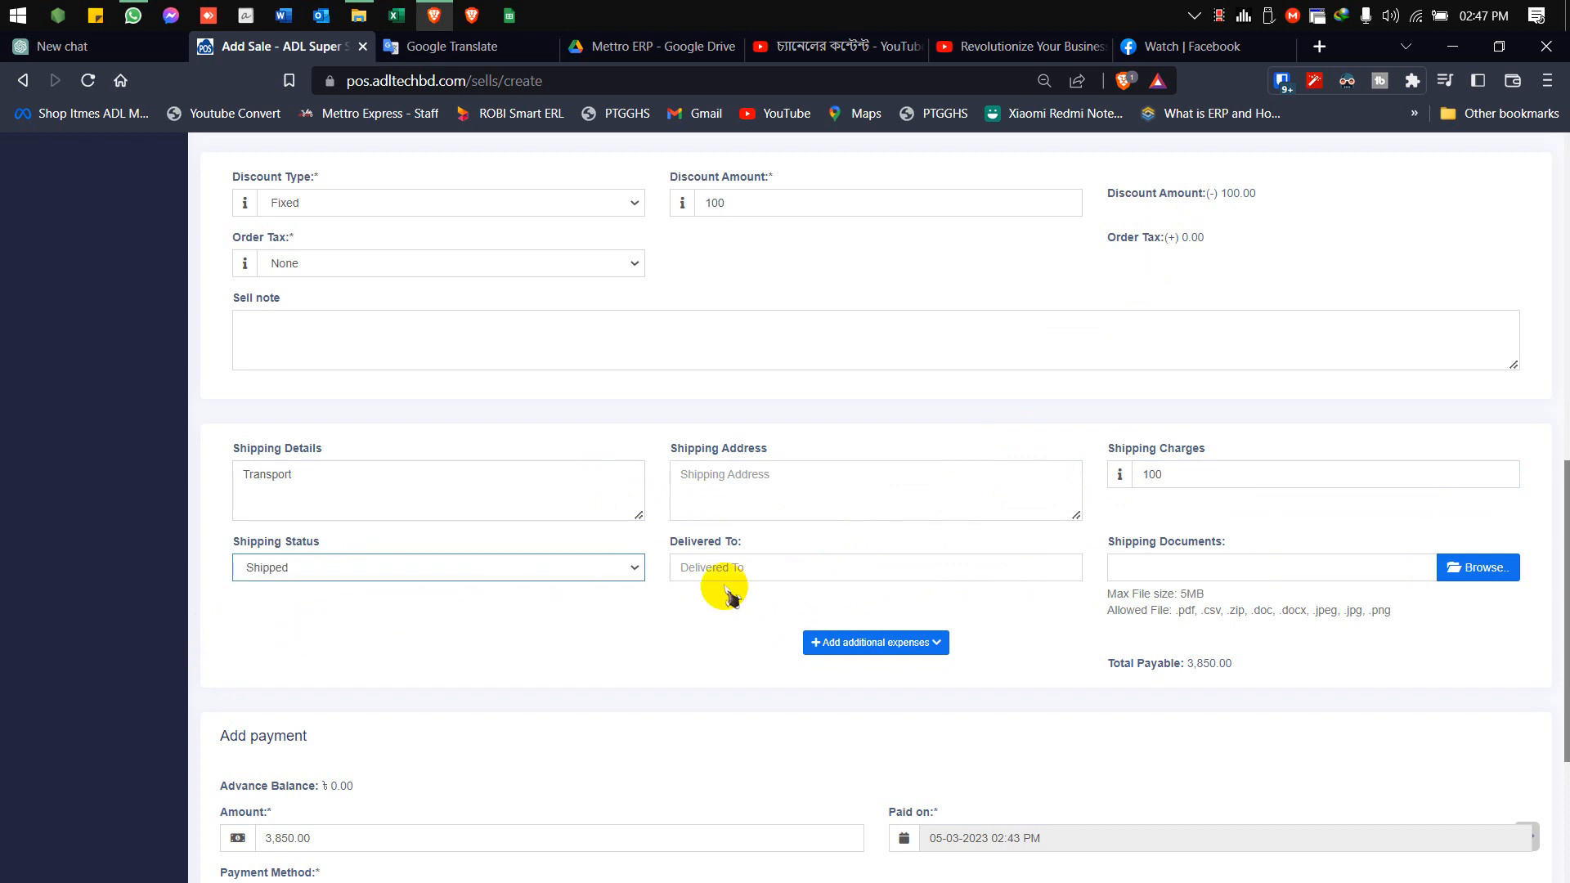
{"action": "left_click", "coordinate": [765, 570]}
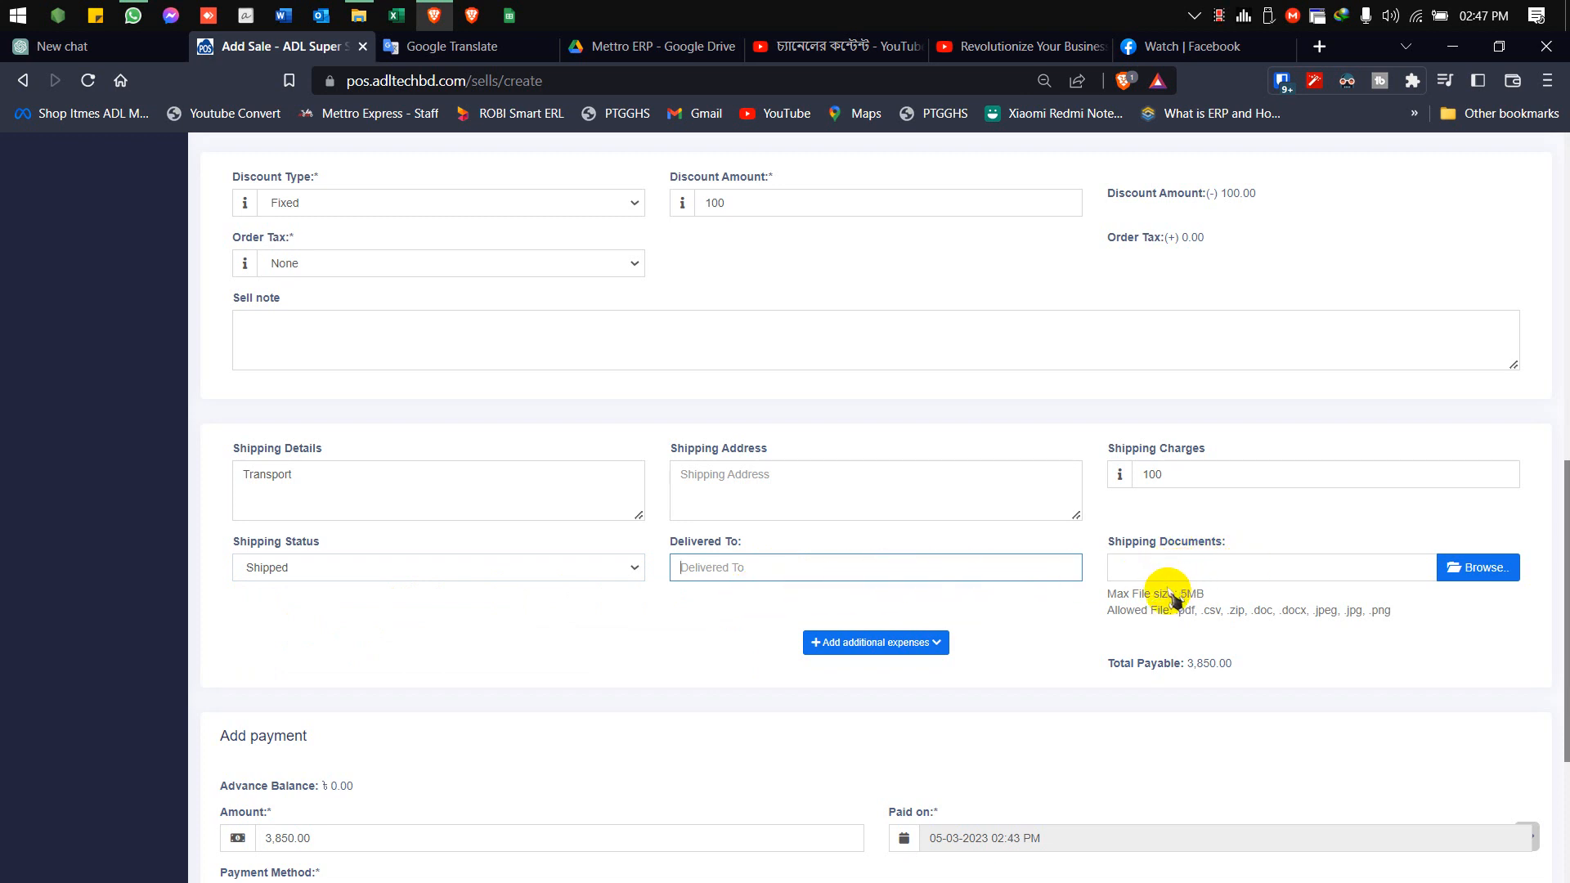
{"action": "left_click", "coordinate": [841, 486]}
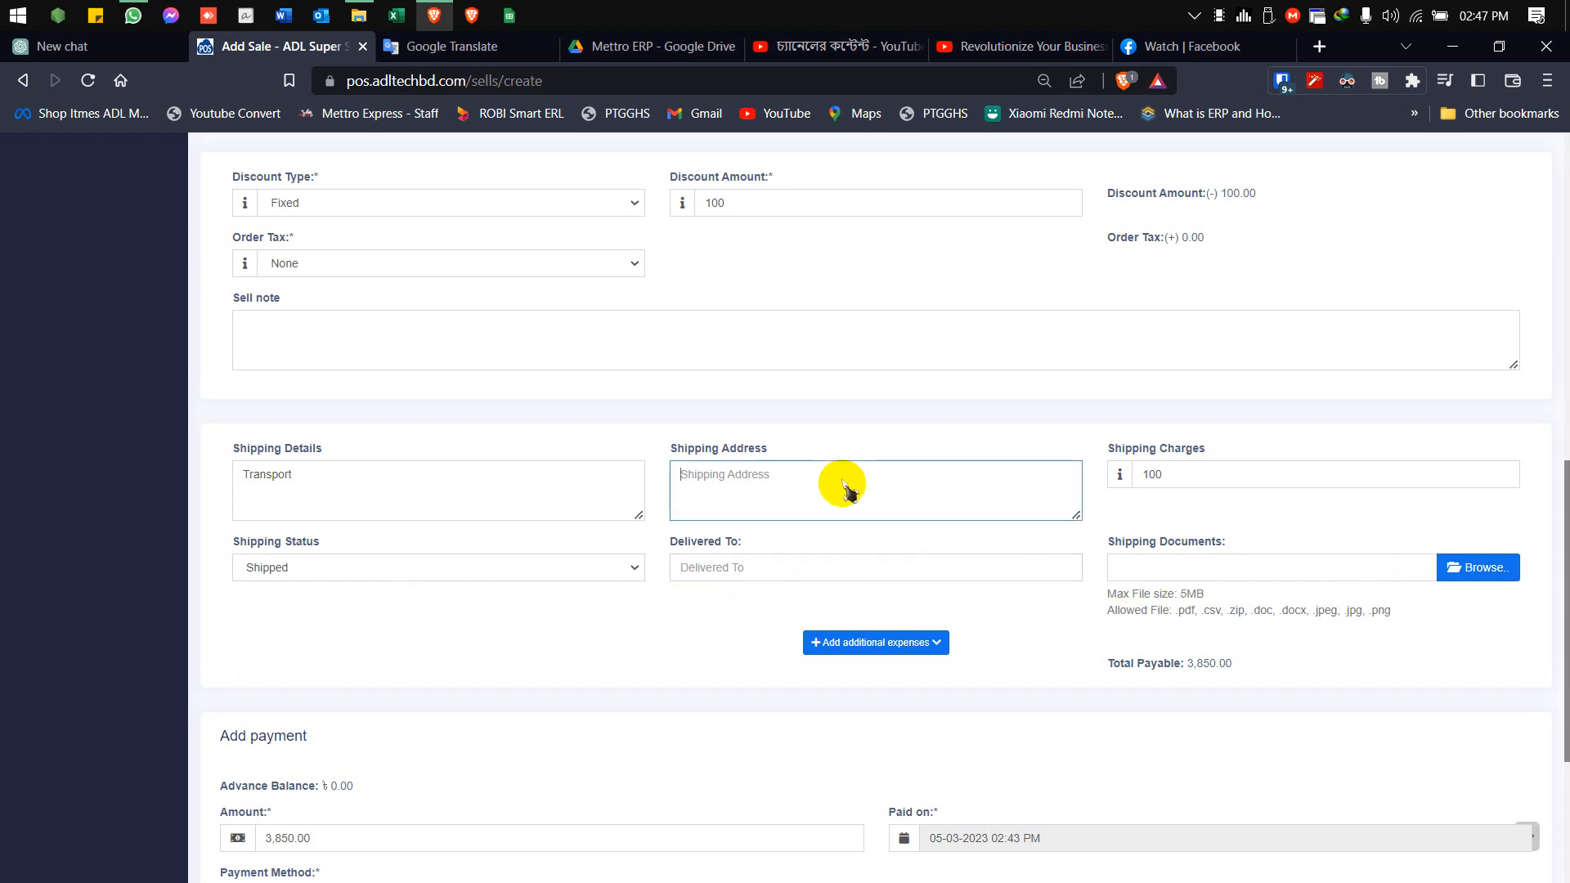
{"action": "left_click", "coordinate": [731, 626]}
Set the payment amount of the sale to 3800
{"action": "scroll", "coordinate": [720, 630], "scroll_direction": "down", "scroll_amount": 4}
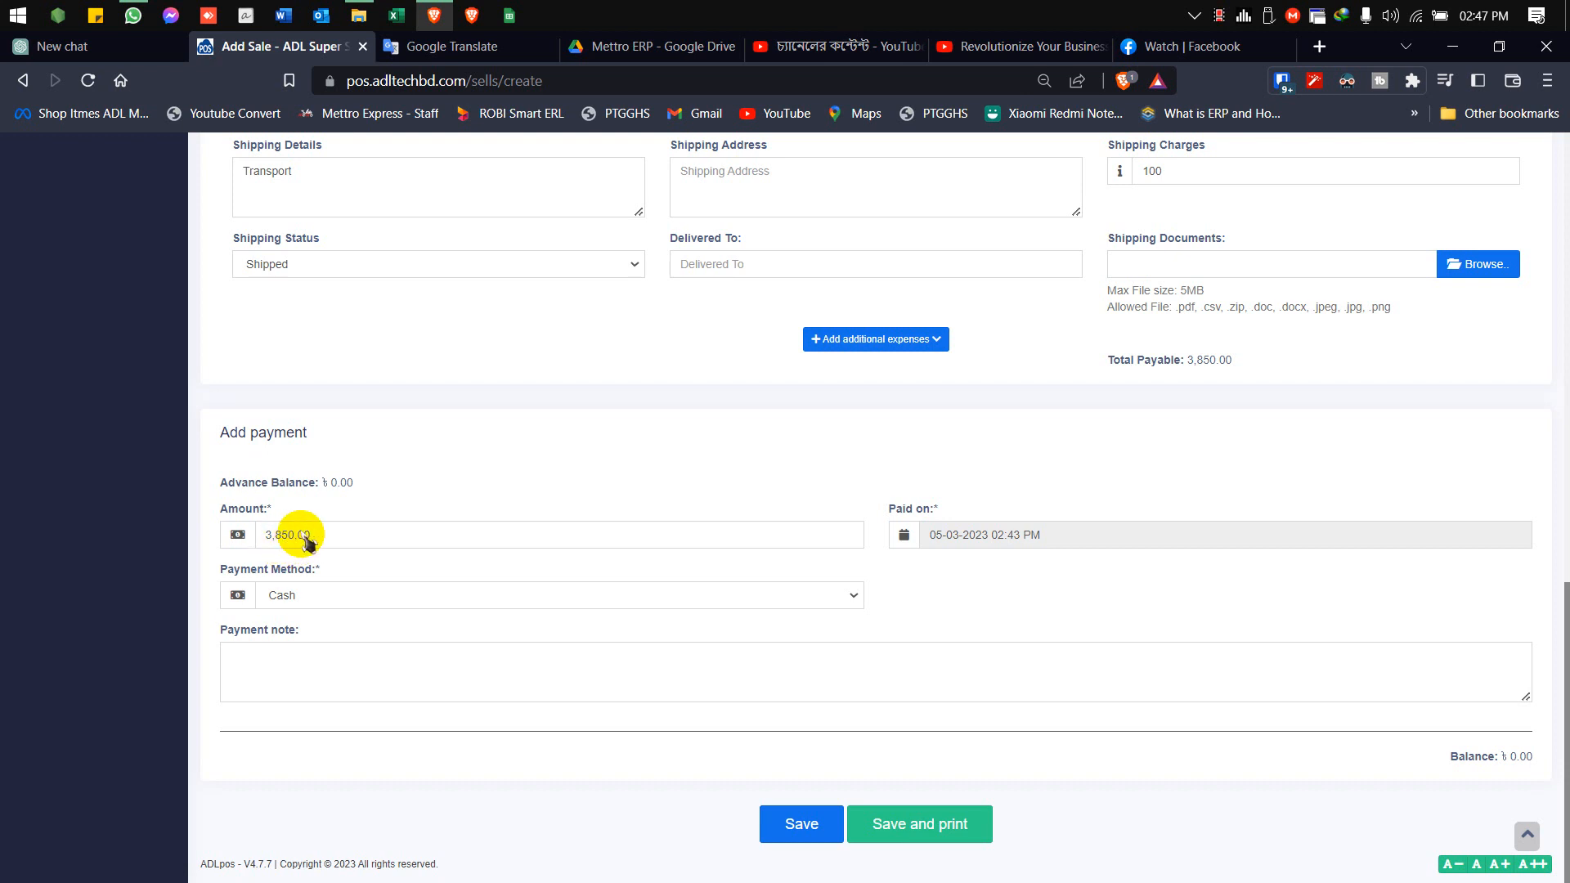
{"action": "left_click_drag", "start_coordinate": [333, 535], "coordinate": [224, 545]}
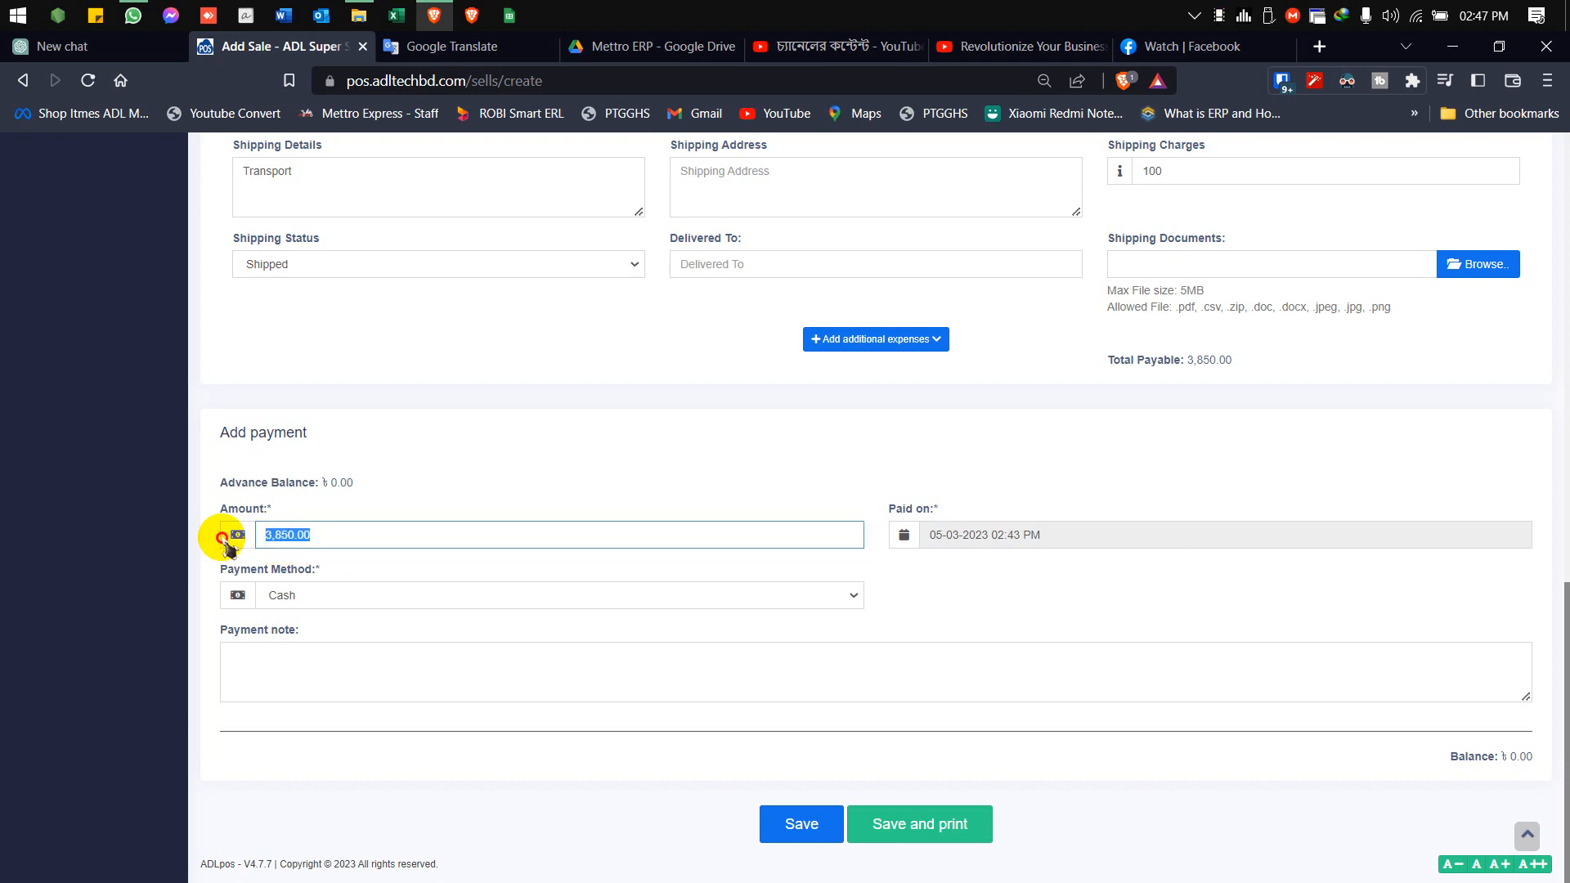
{"action": "left_click", "coordinate": [429, 510]}
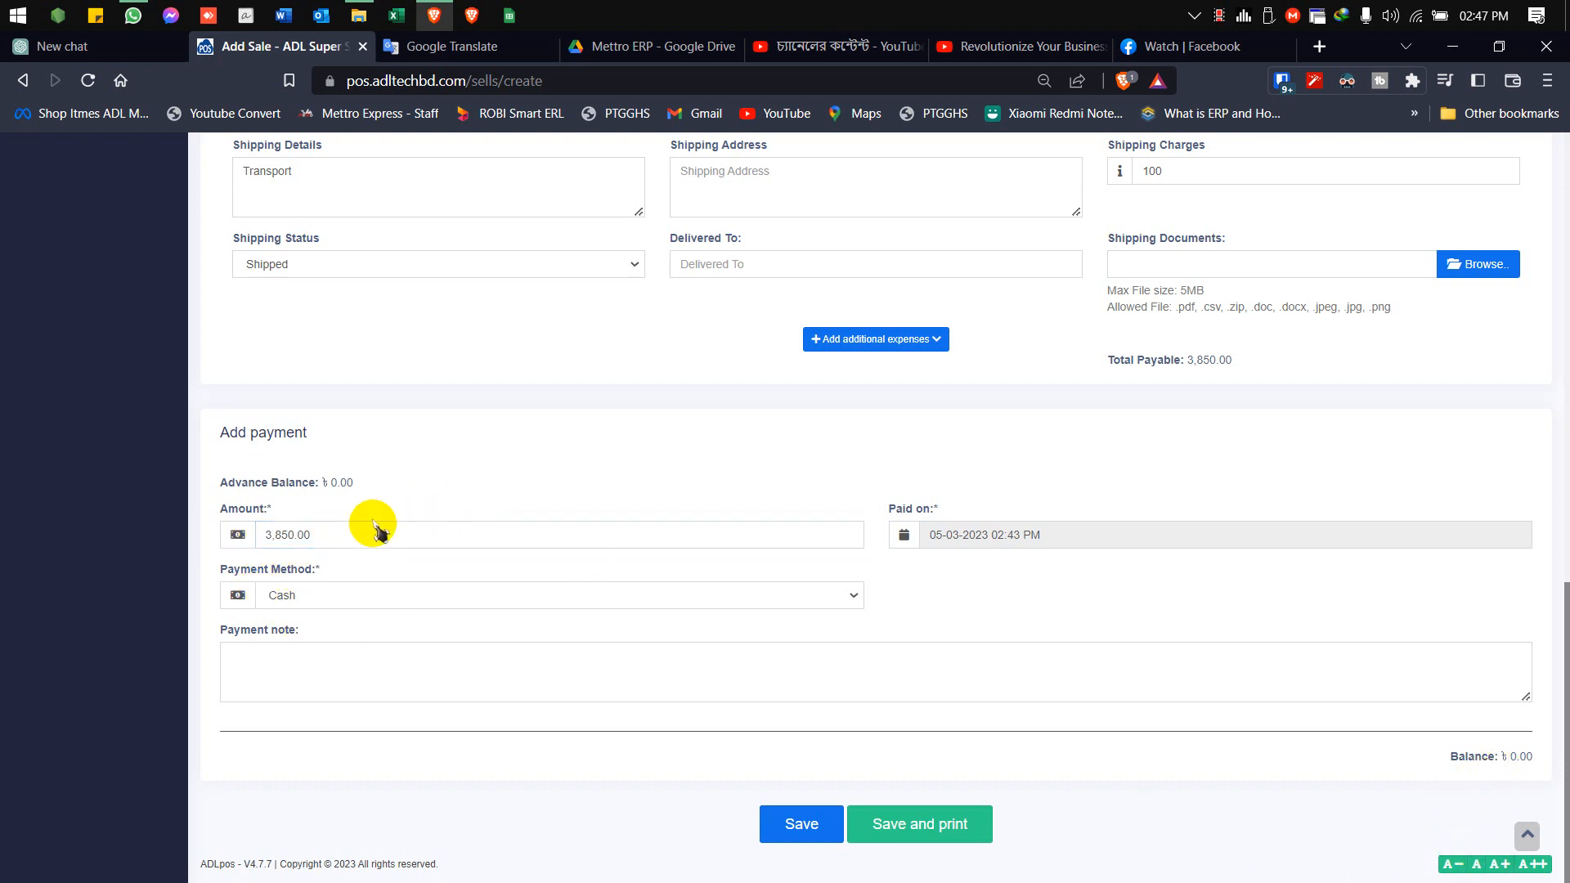
{"action": "left_click_drag", "start_coordinate": [368, 532], "coordinate": [118, 539]}
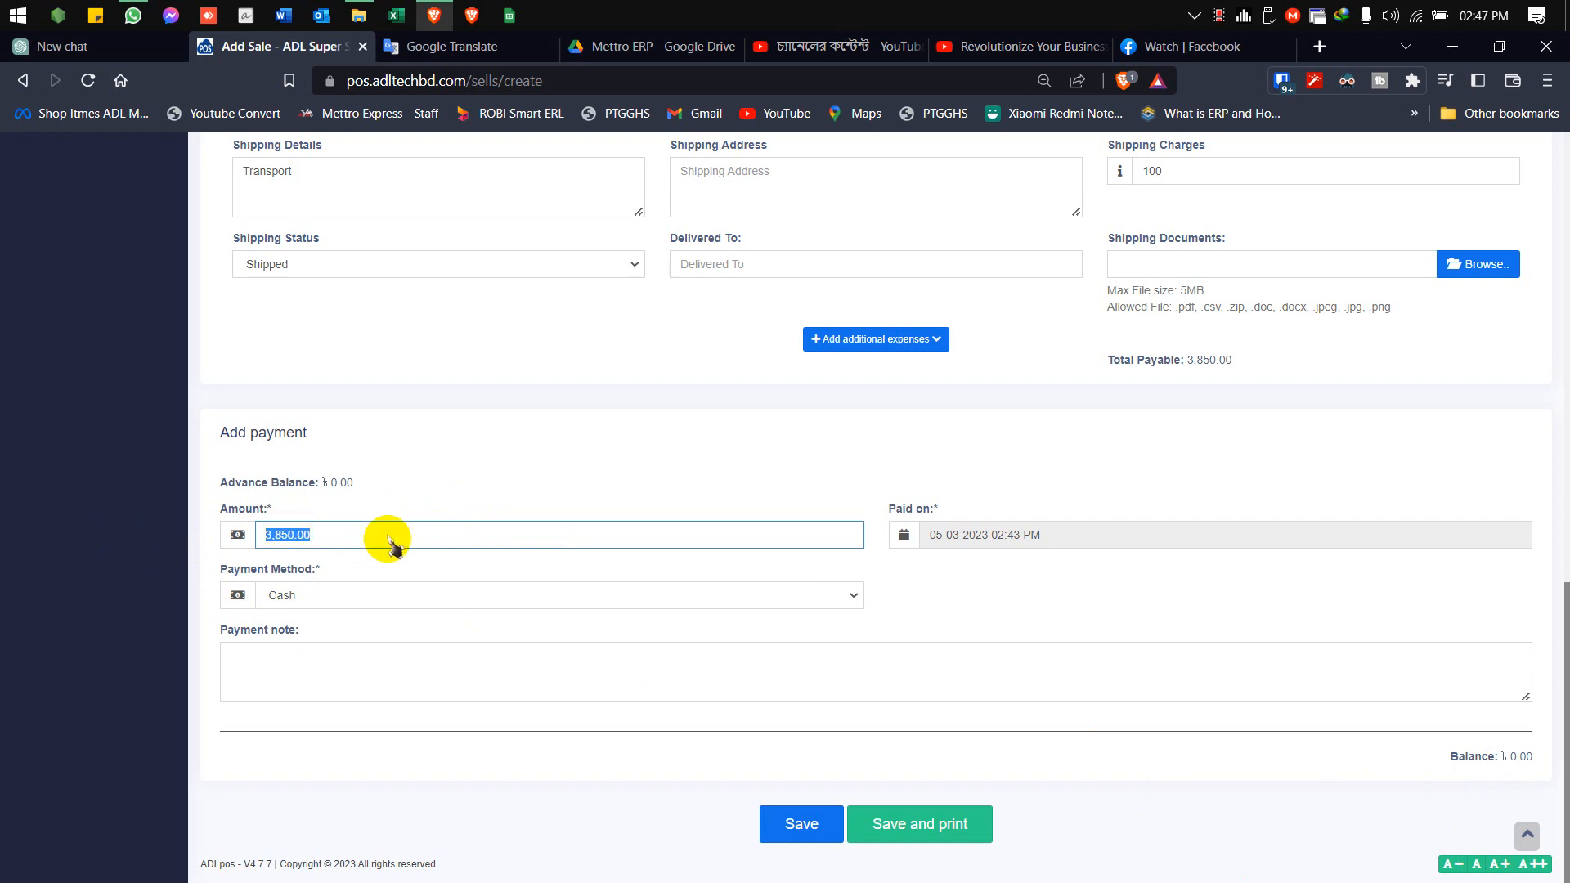
{"action": "type", "text": "38"}
{"action": "left_click", "coordinate": [518, 502]}
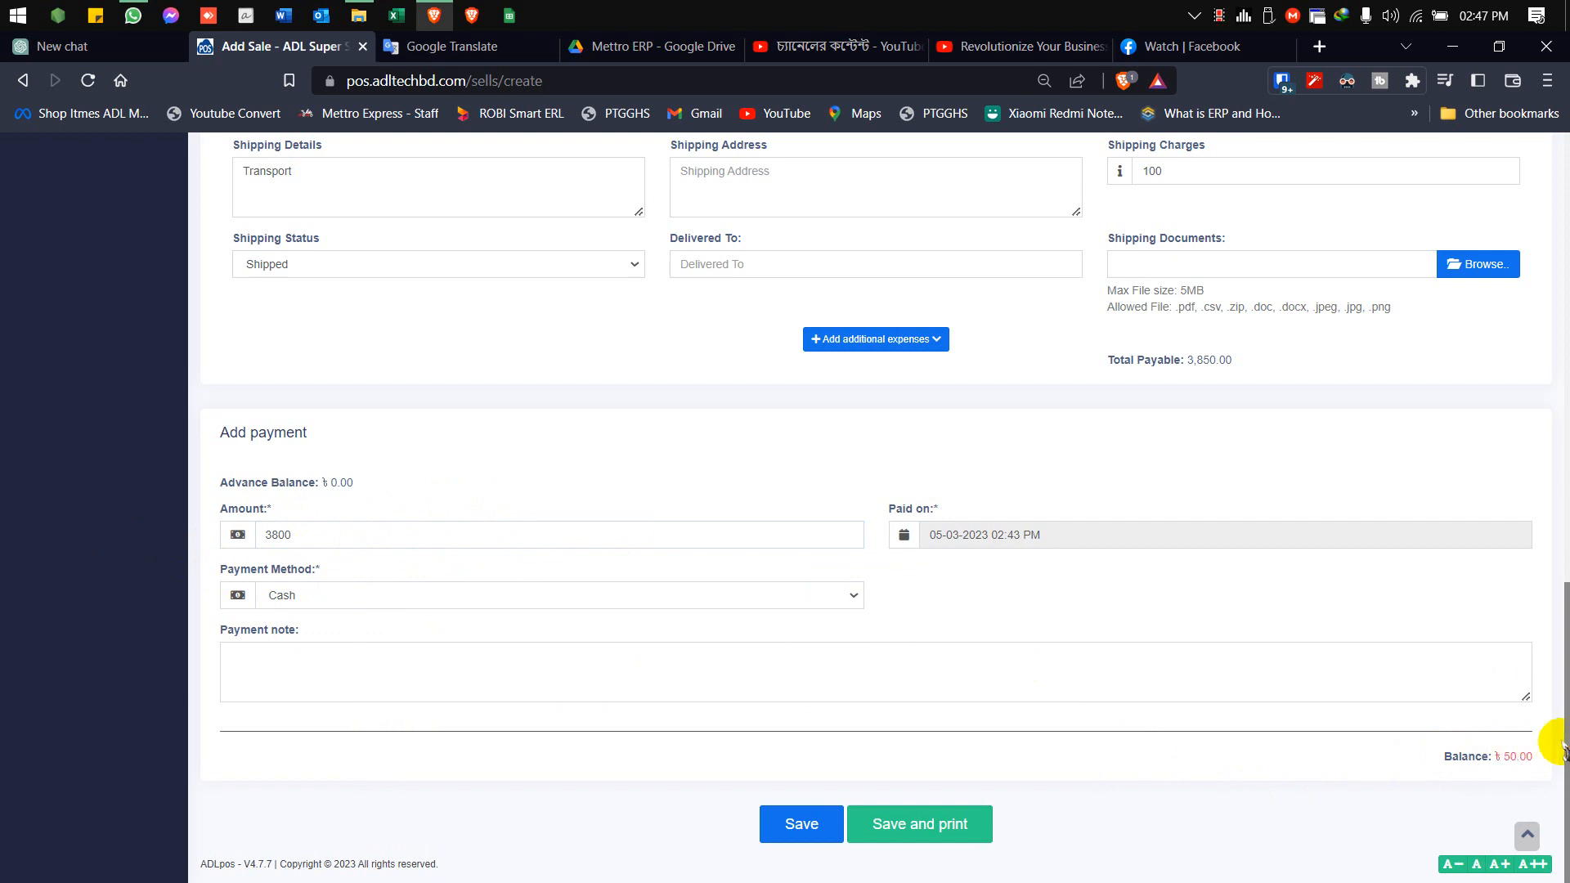
Set the payment amount to 3,850.00 and save the sale with its invoice sent for printing
{"action": "left_click_drag", "start_coordinate": [381, 535], "coordinate": [60, 533]}
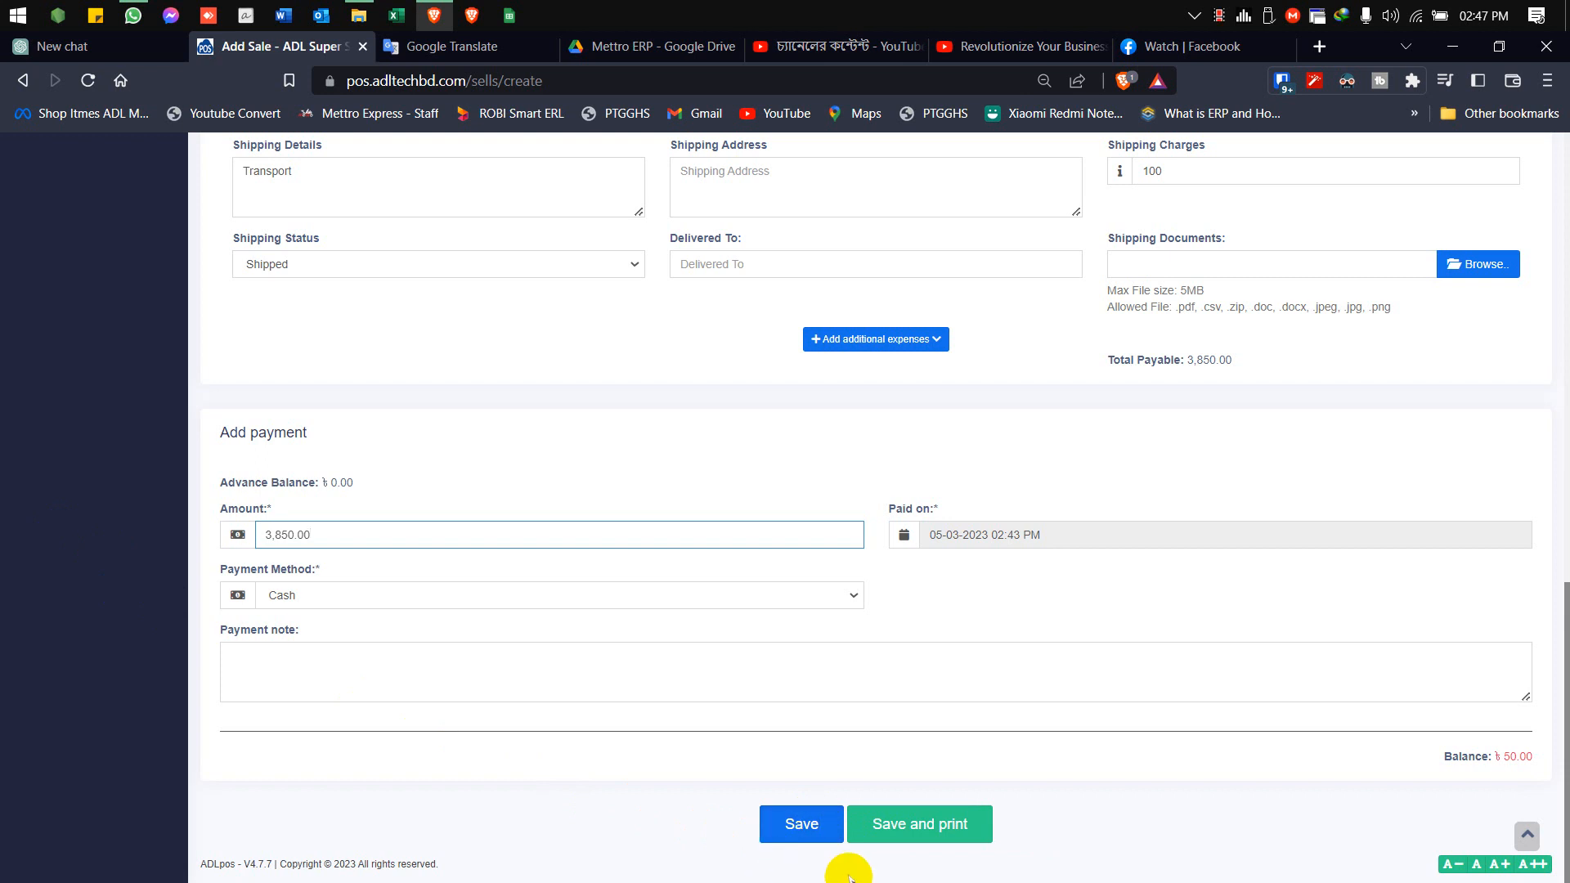
{"action": "left_click", "coordinate": [891, 827]}
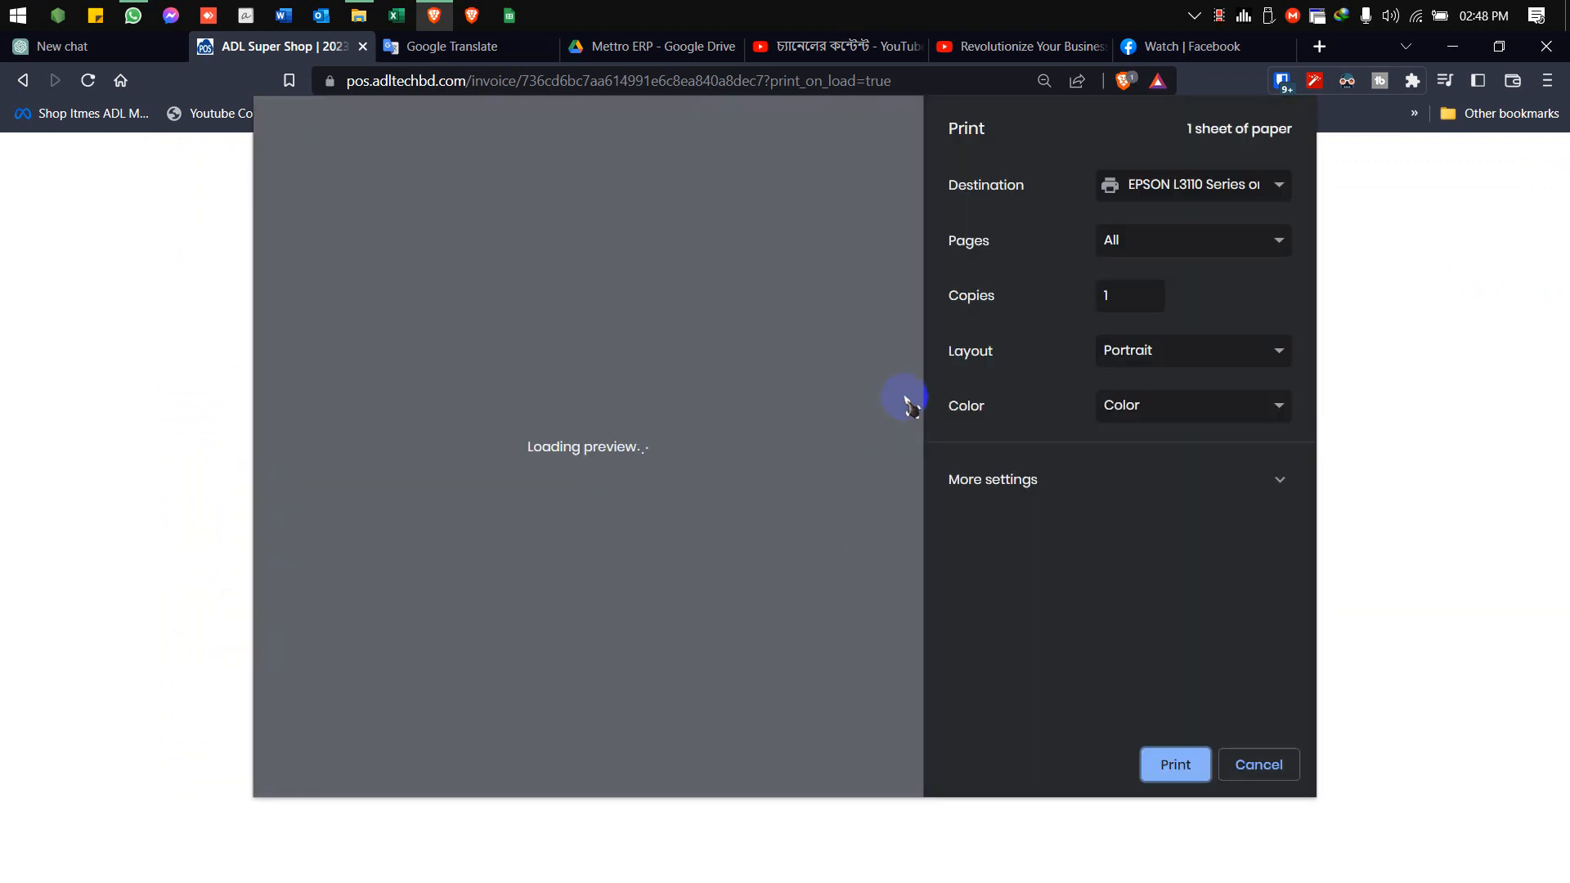
Choose RONGTA 80mm Series Printer(1) as the invoice's print destination and close the print dialog
{"action": "left_click", "coordinate": [1216, 185]}
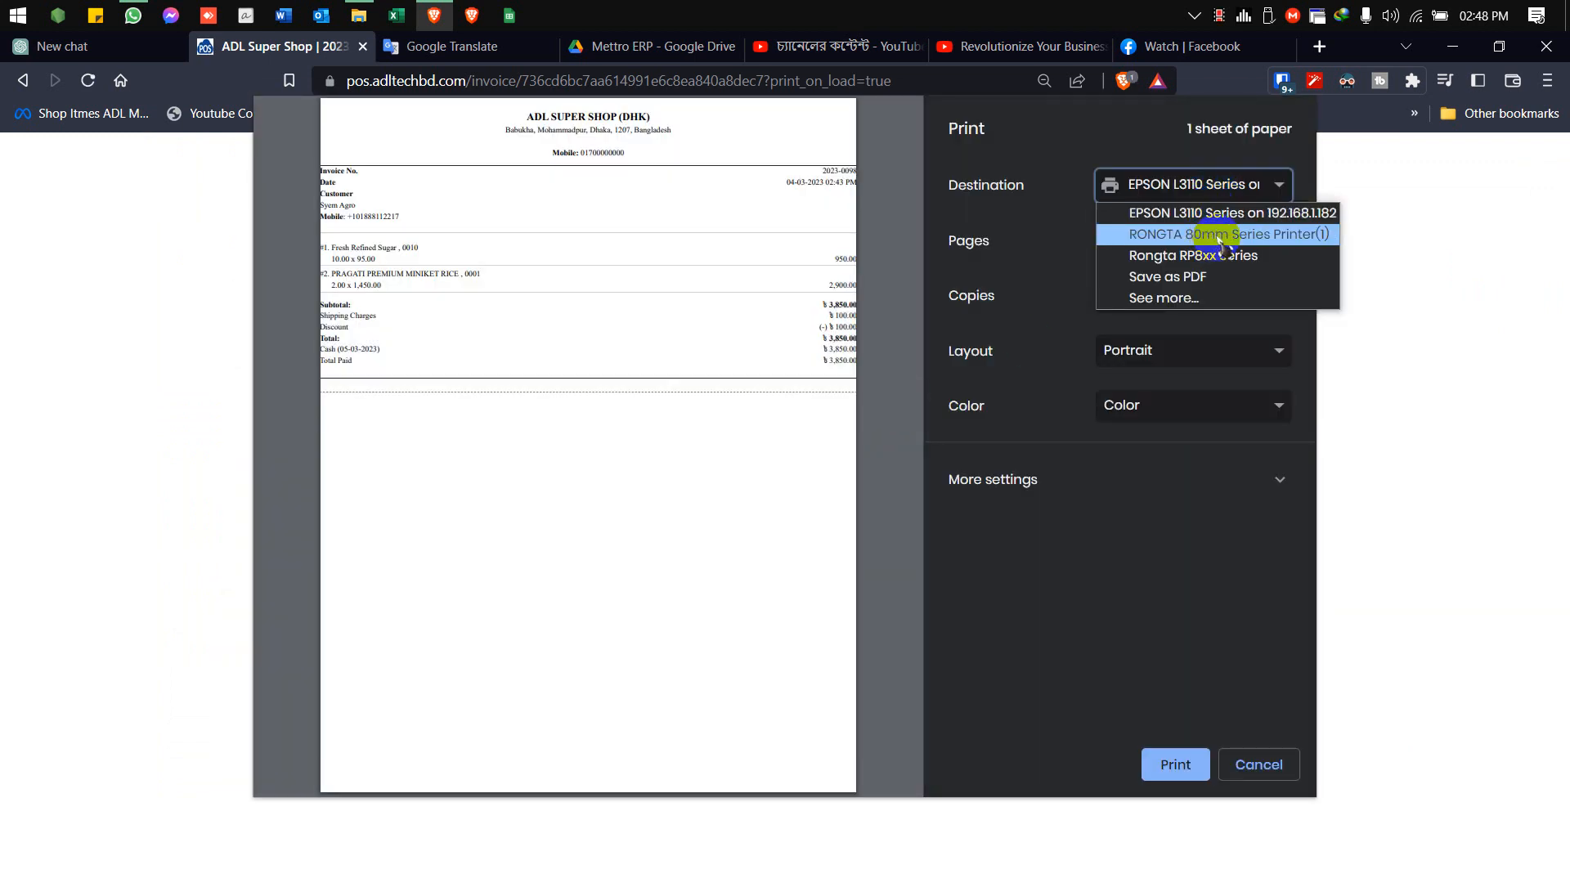
{"action": "left_click", "coordinate": [1227, 236]}
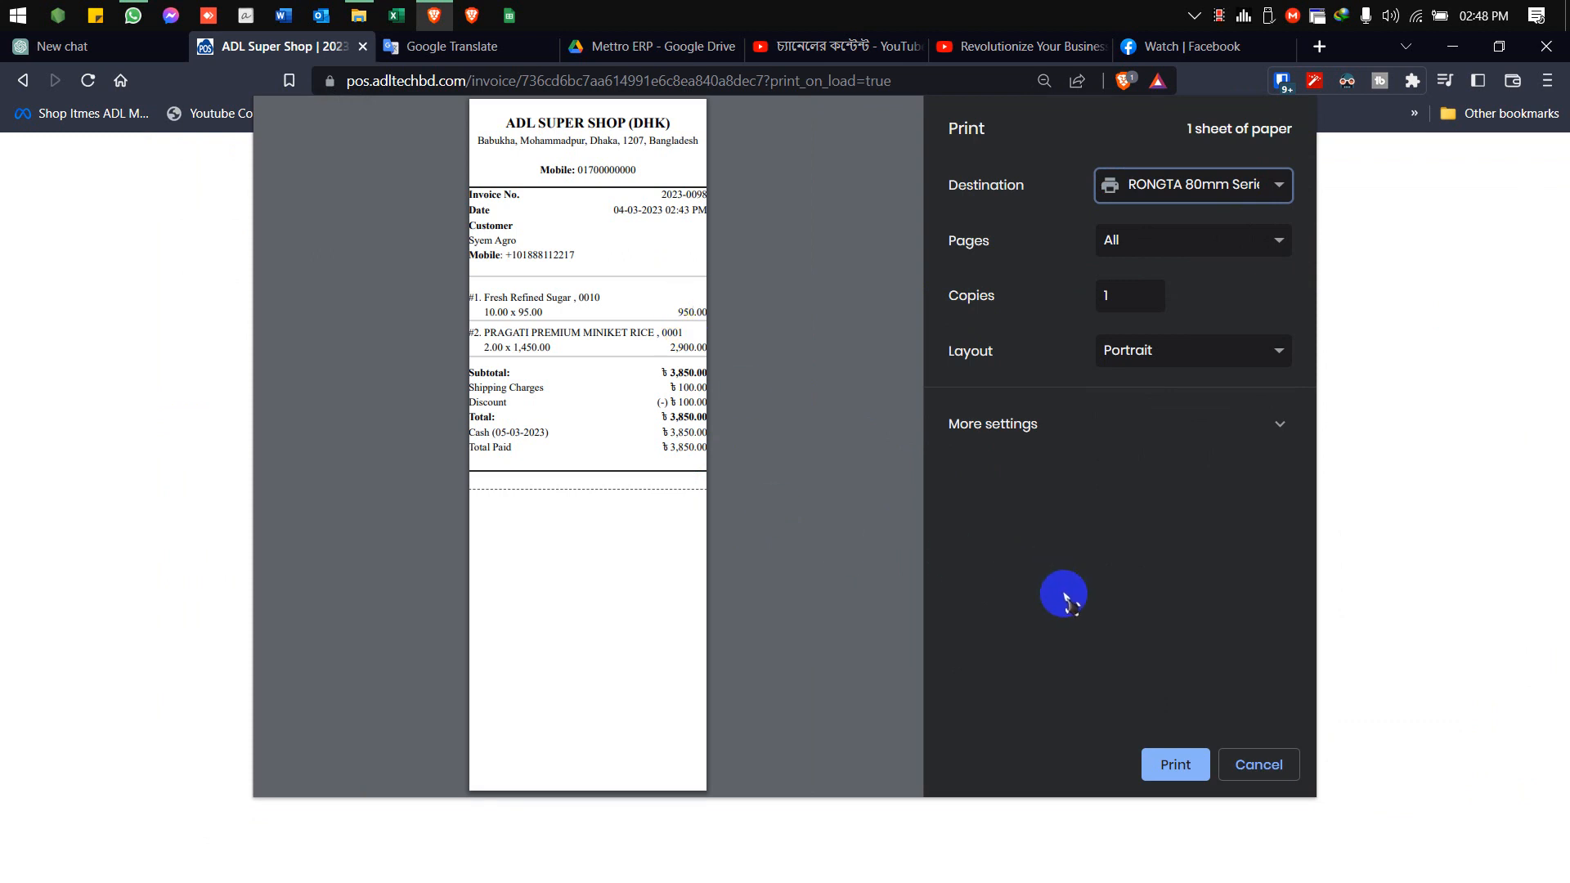
{"action": "left_click", "coordinate": [1171, 768]}
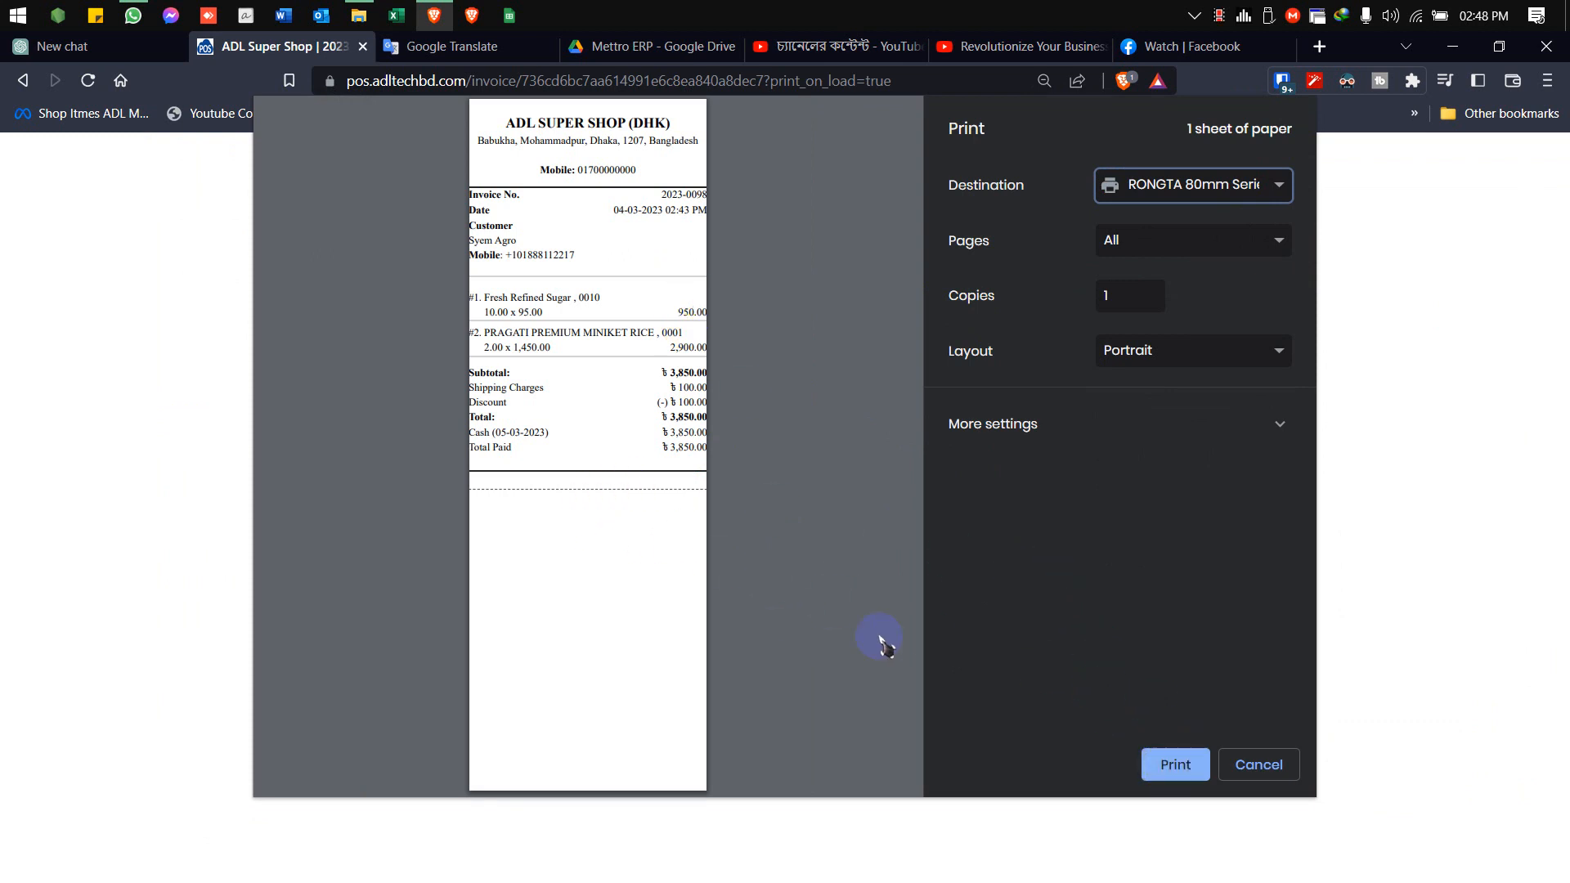
{"action": "left_click", "coordinate": [1257, 765]}
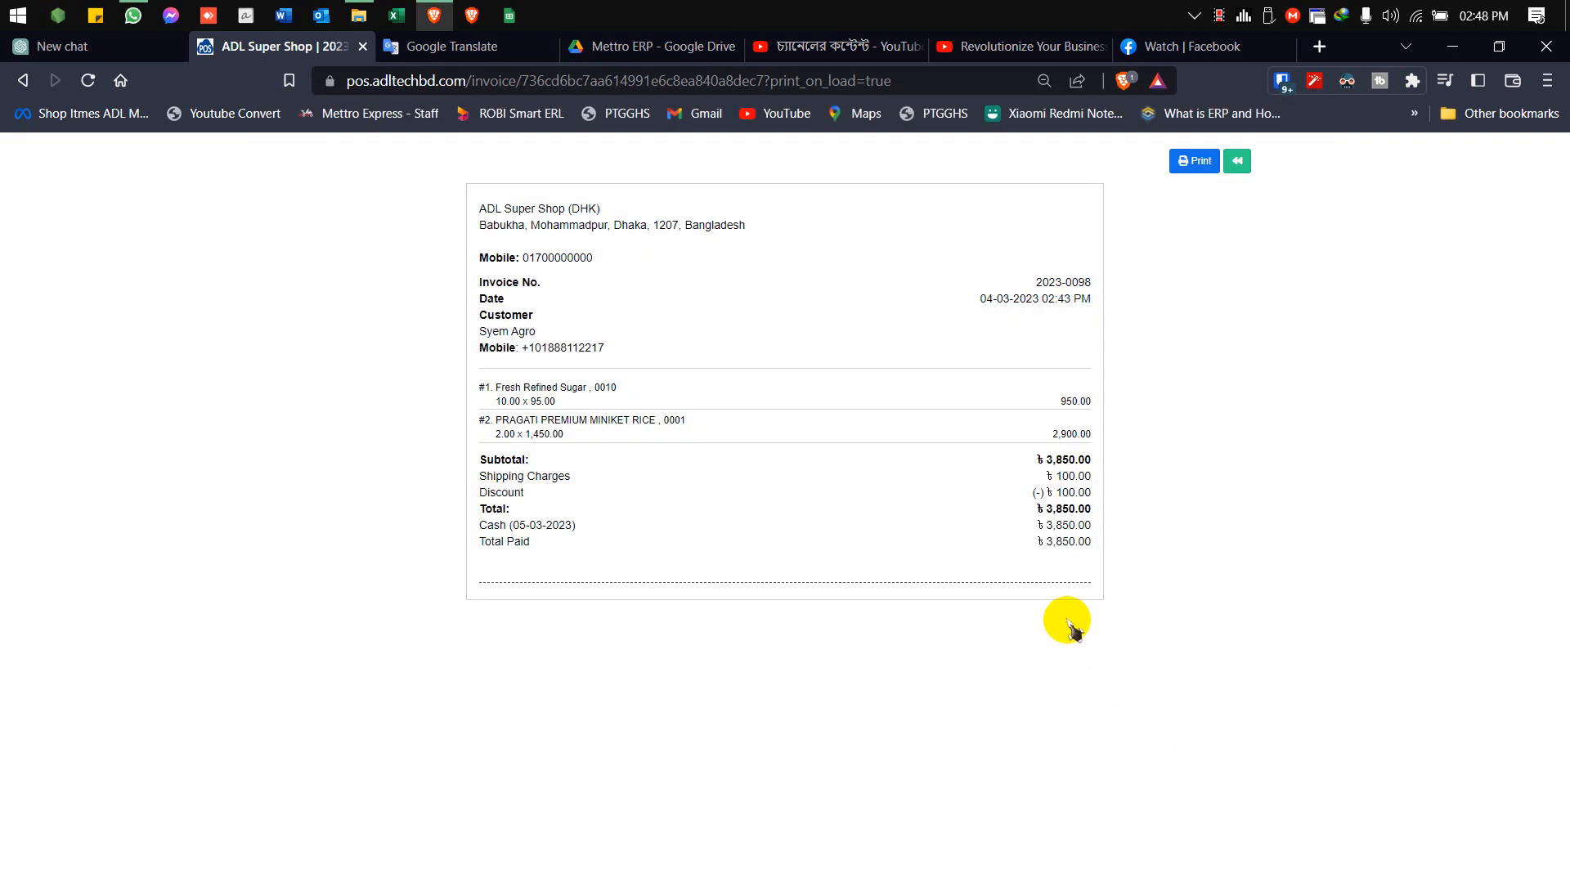
On the POS screen, add 9 Crako Yummy, 3 Fresh Refined Sugar, 4 Alu, 5 Chashi Aromatic Chinigura Rice and 3 PRAGATI PREMIUM MINIKET RICE
{"action": "left_click", "coordinate": [1240, 162]}
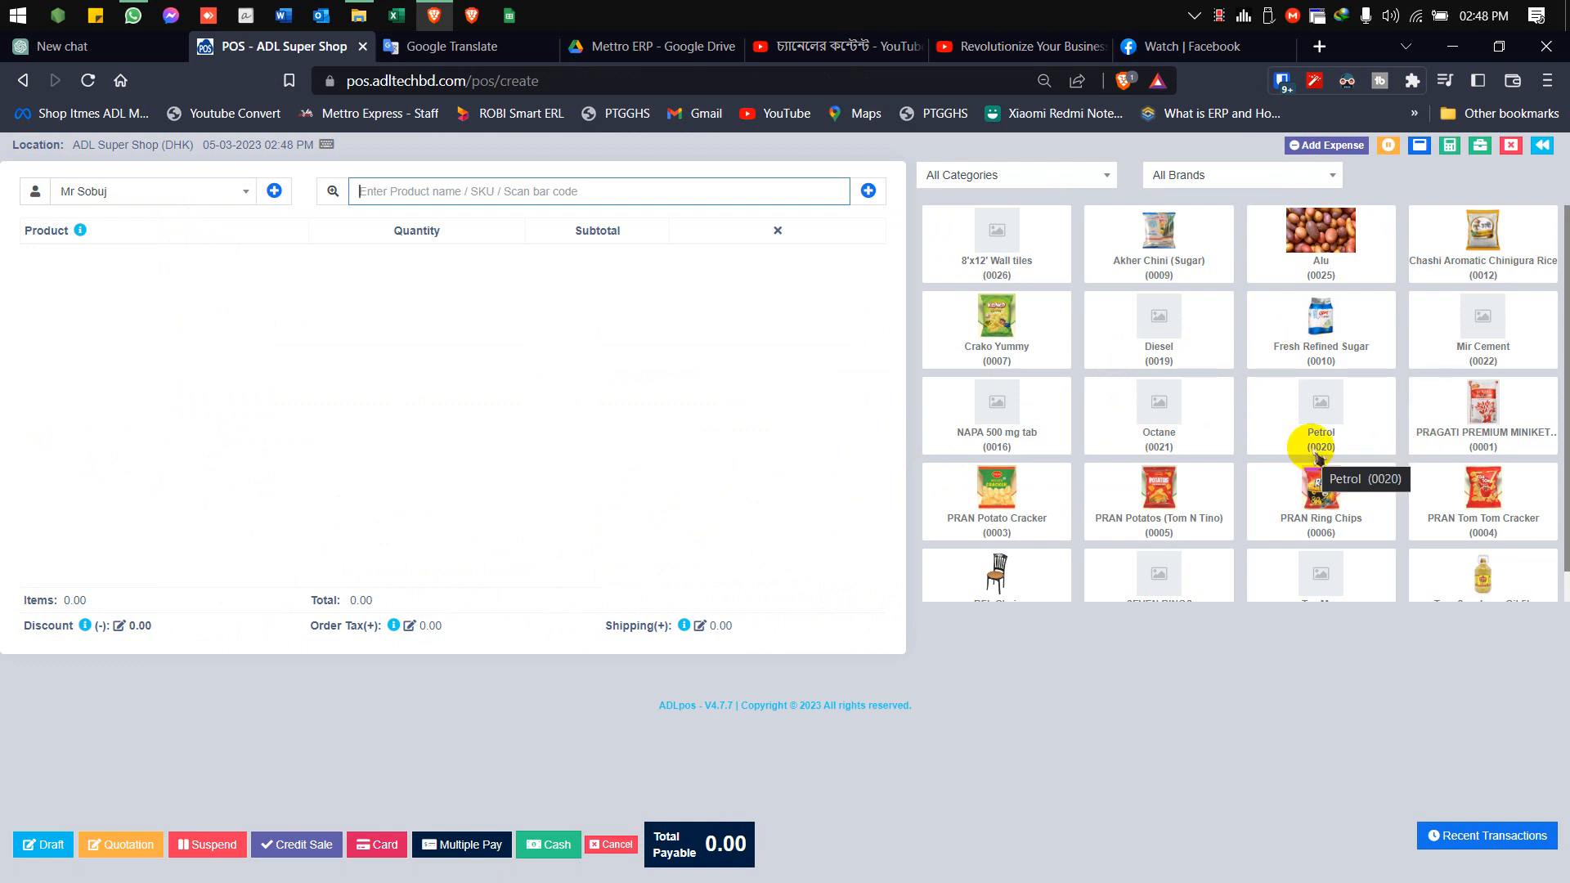
{"action": "scroll", "coordinate": [1312, 451], "scroll_direction": "down", "scroll_amount": 2}
{"action": "scroll", "coordinate": [1321, 428], "scroll_direction": "up", "scroll_amount": 2}
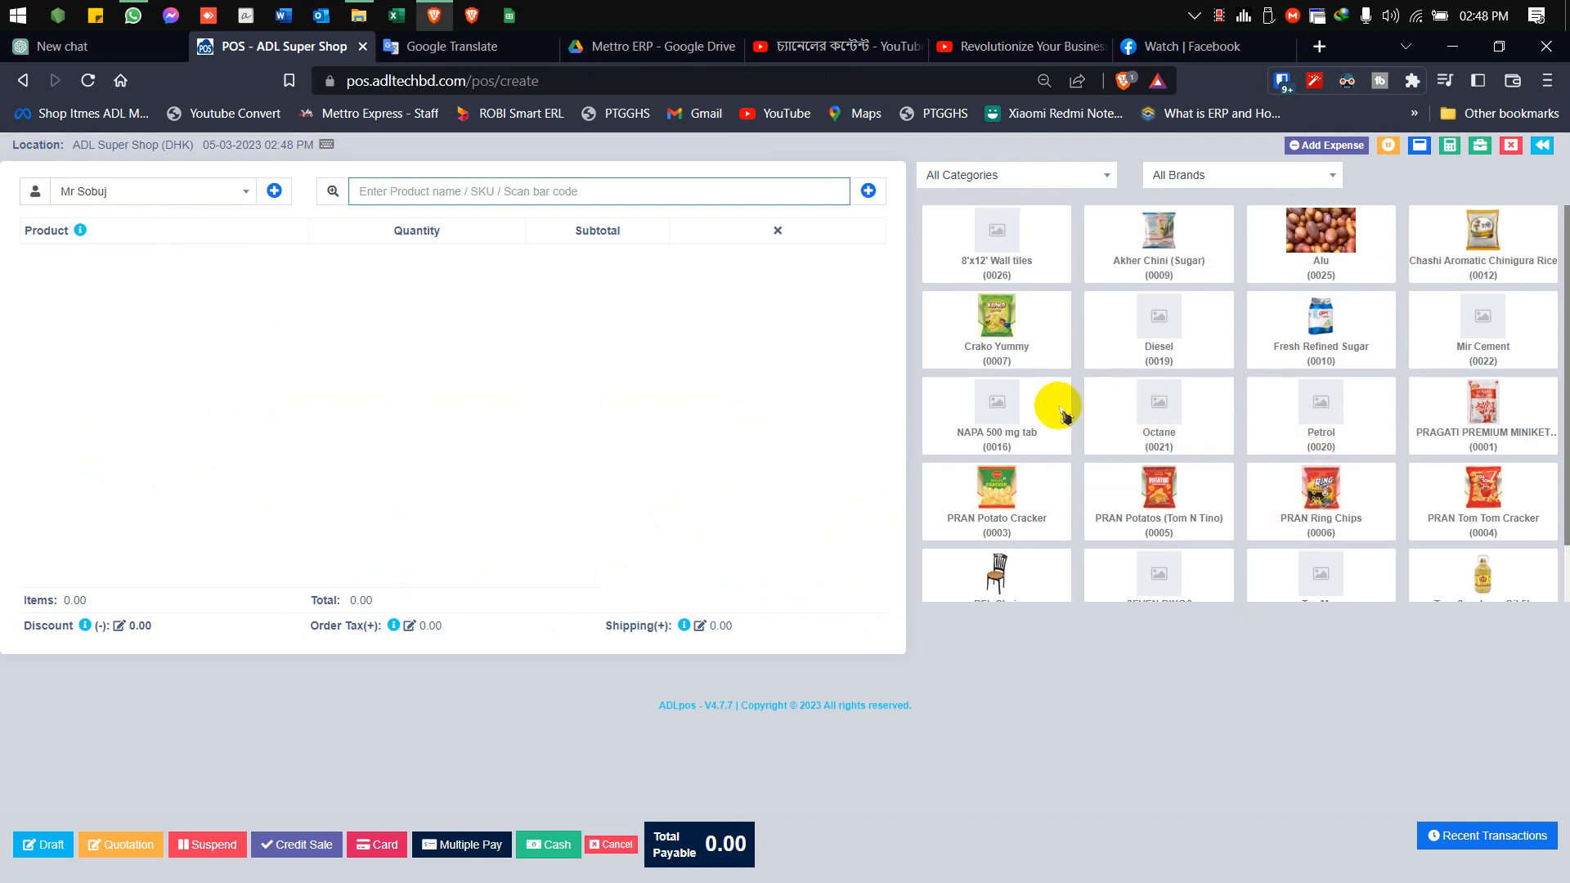
{"action": "left_click", "coordinate": [1006, 327]}
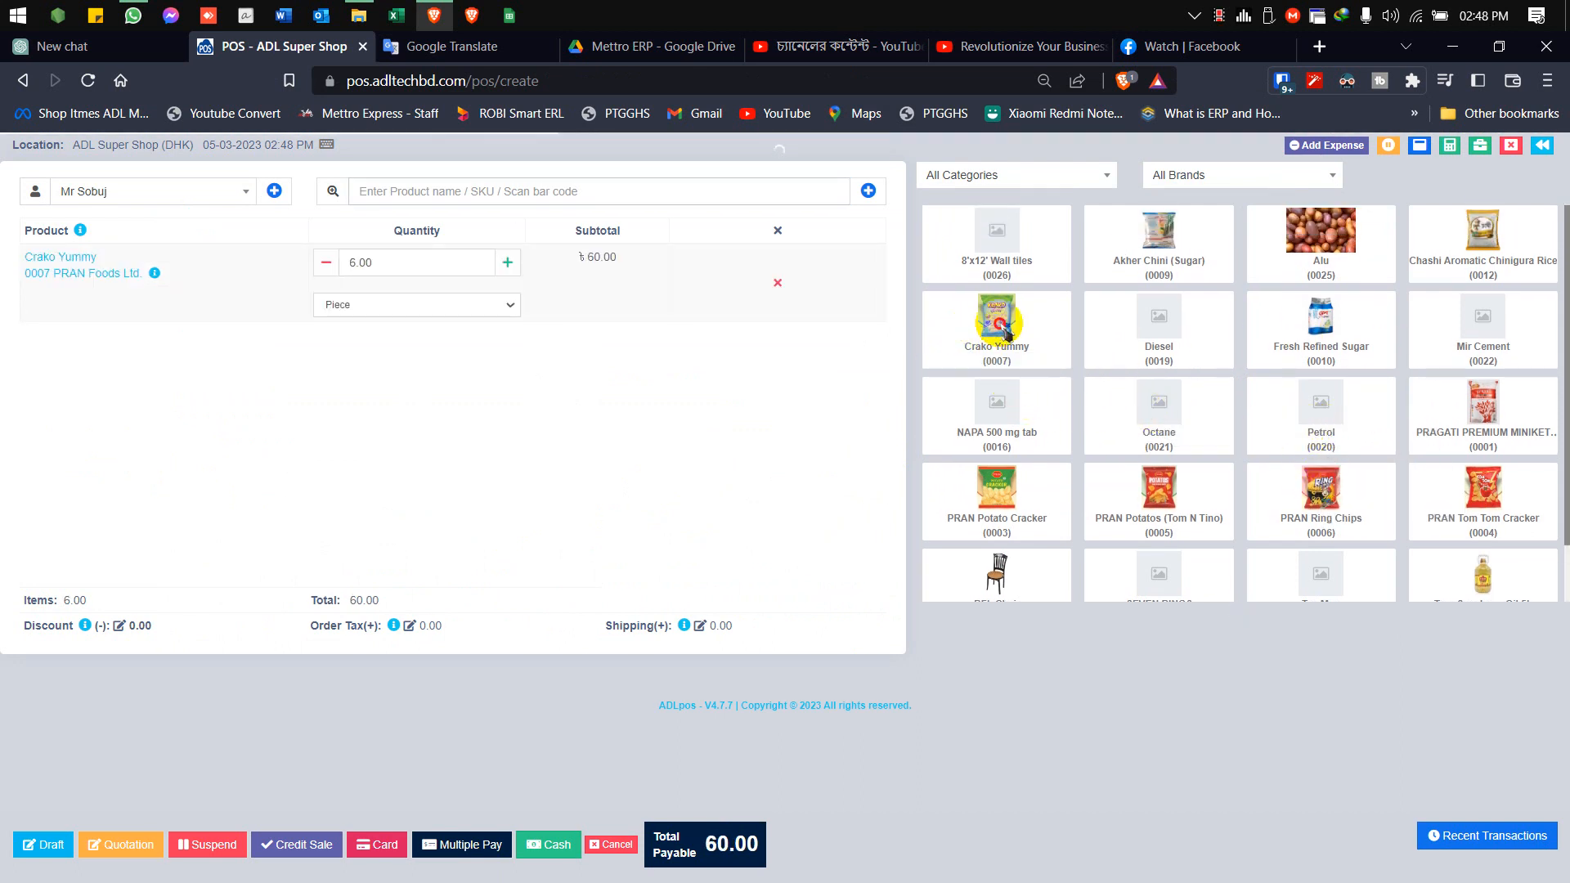
{"action": "left_click", "coordinate": [1330, 322]}
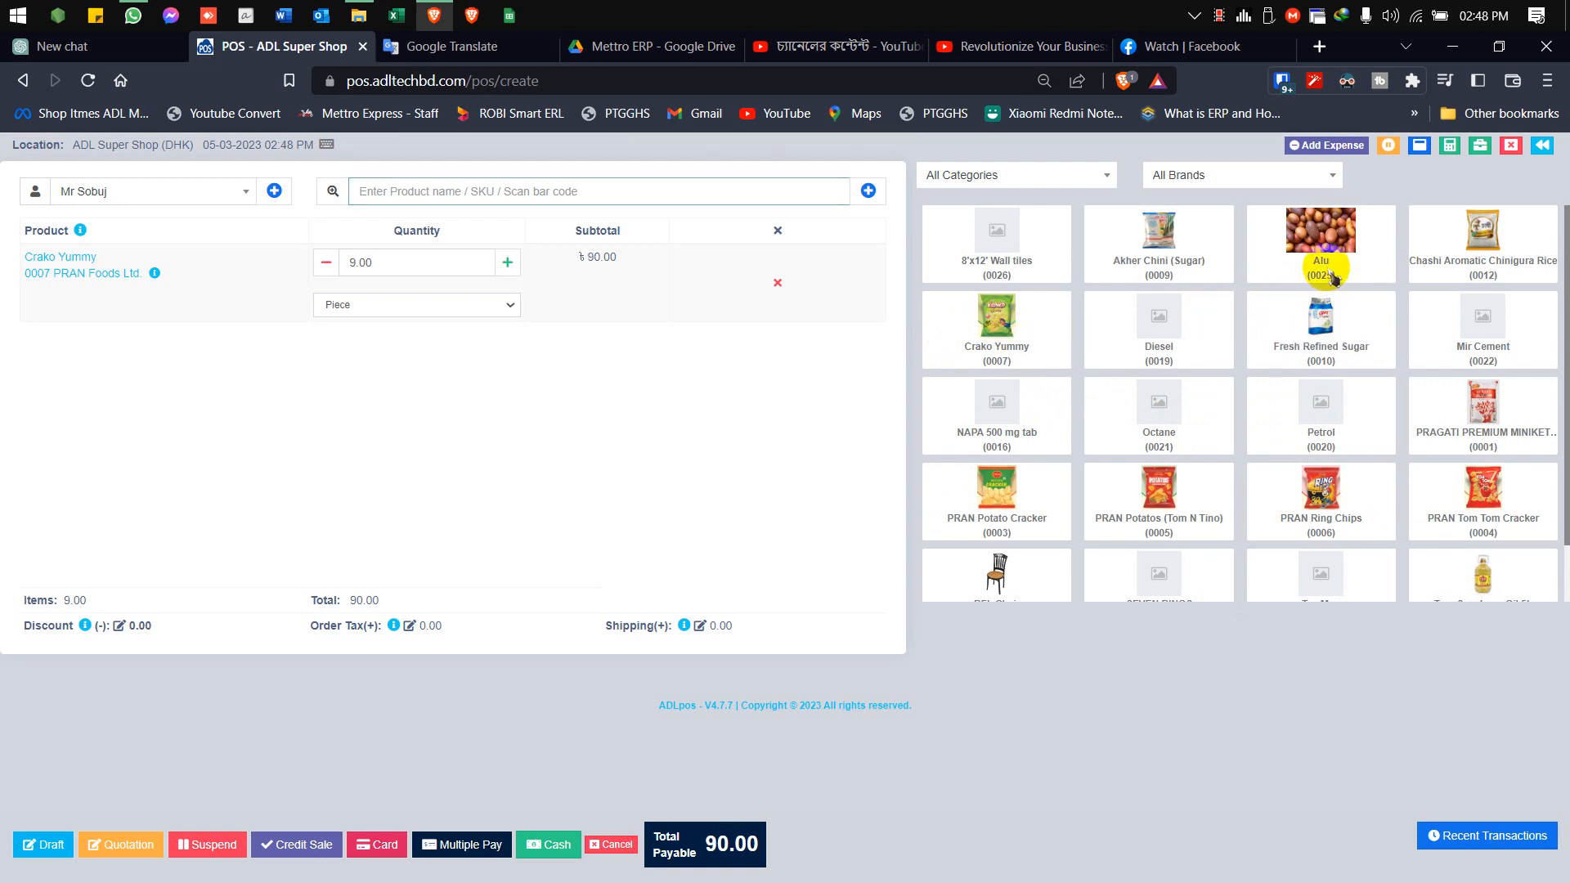
{"action": "left_click", "coordinate": [1325, 239]}
{"action": "left_click", "coordinate": [1462, 233]}
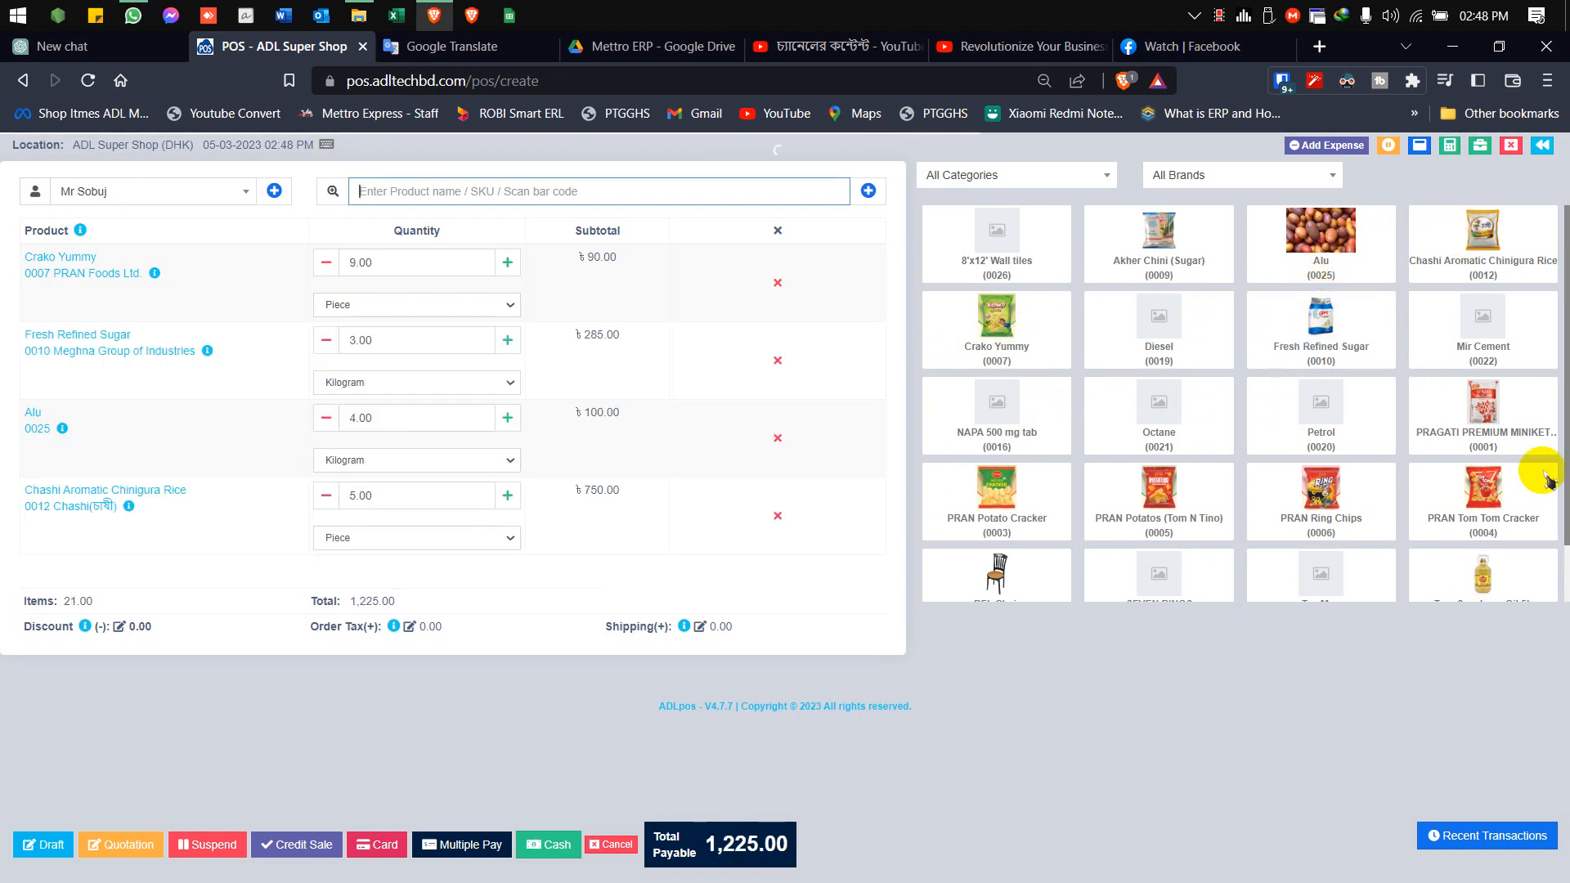
{"action": "left_click", "coordinate": [1487, 400]}
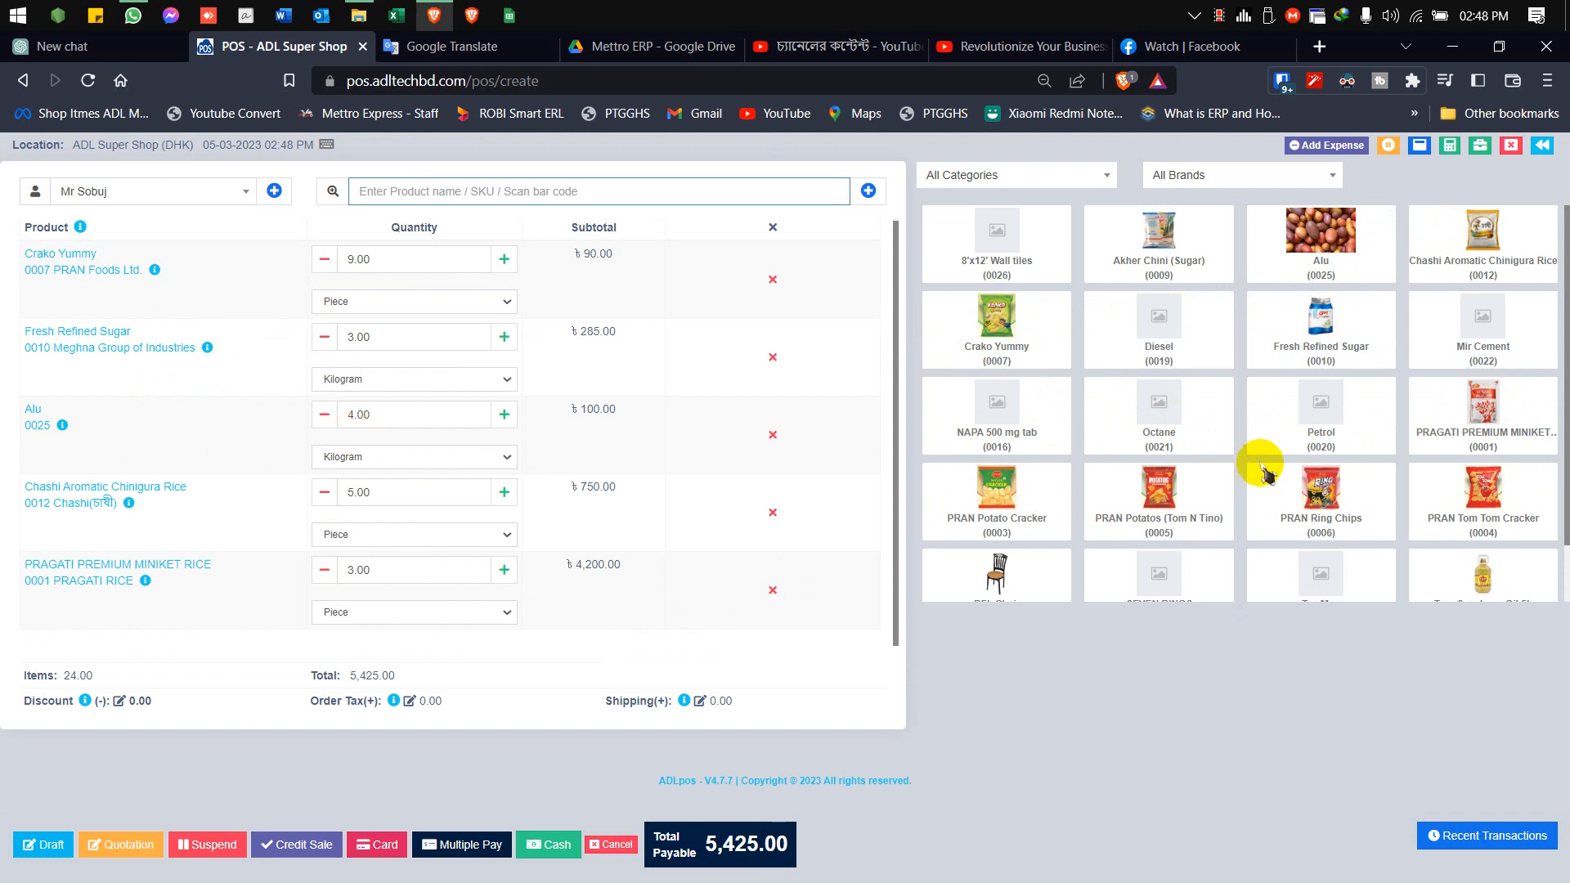
Adjust the Alu quantity in the POS cart to 10 kilograms
{"action": "left_click", "coordinate": [1333, 248]}
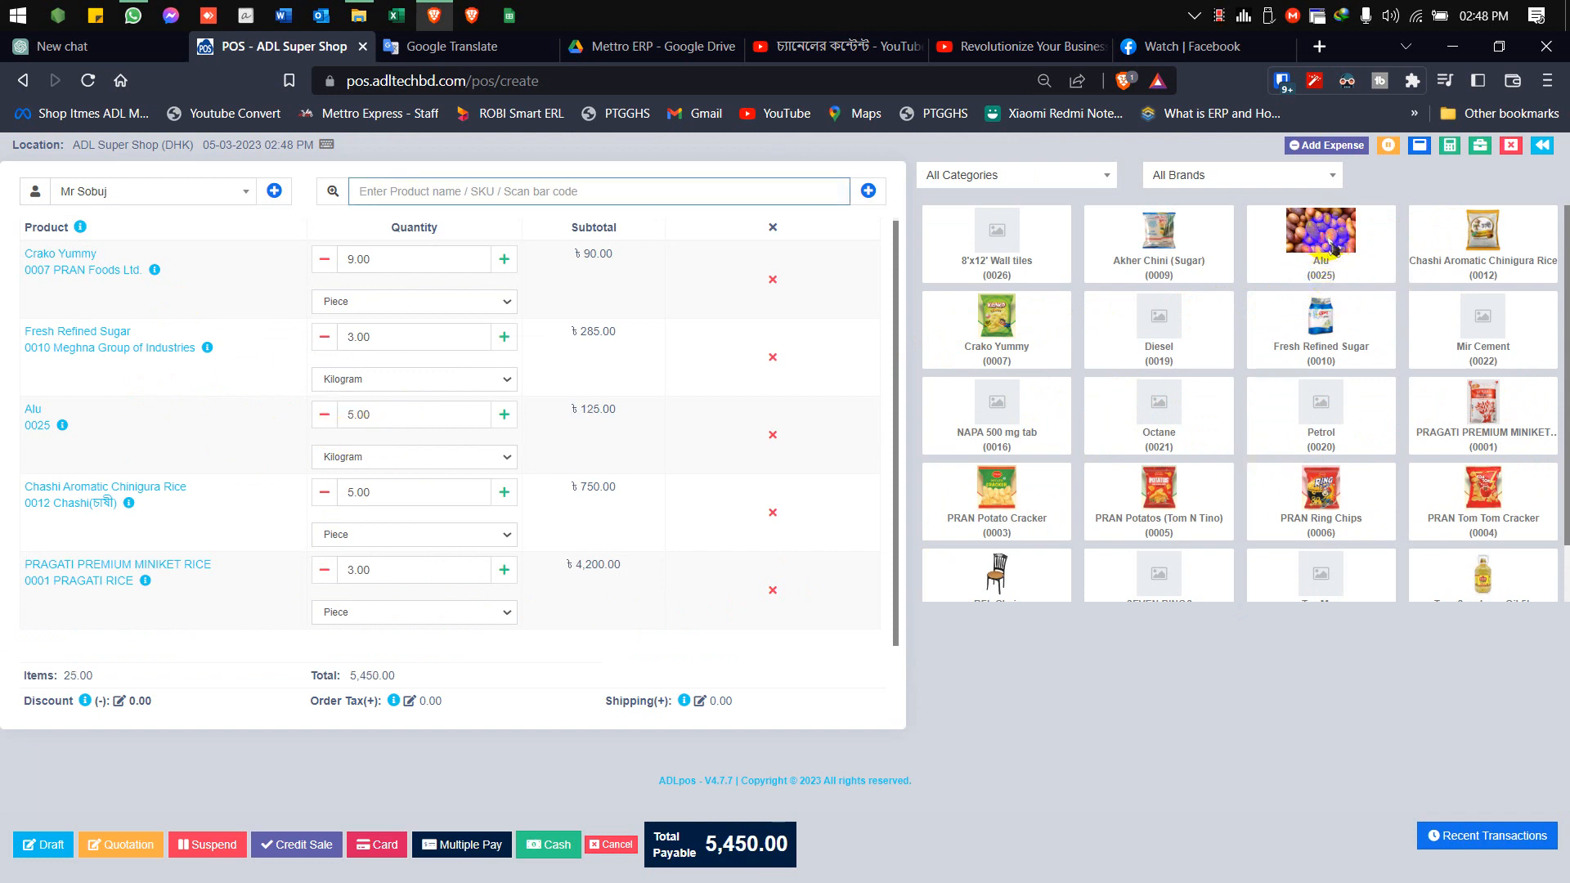
{"action": "left_click", "coordinate": [1333, 248]}
{"action": "left_click", "coordinate": [1333, 248]}
{"action": "left_click", "coordinate": [1332, 248]}
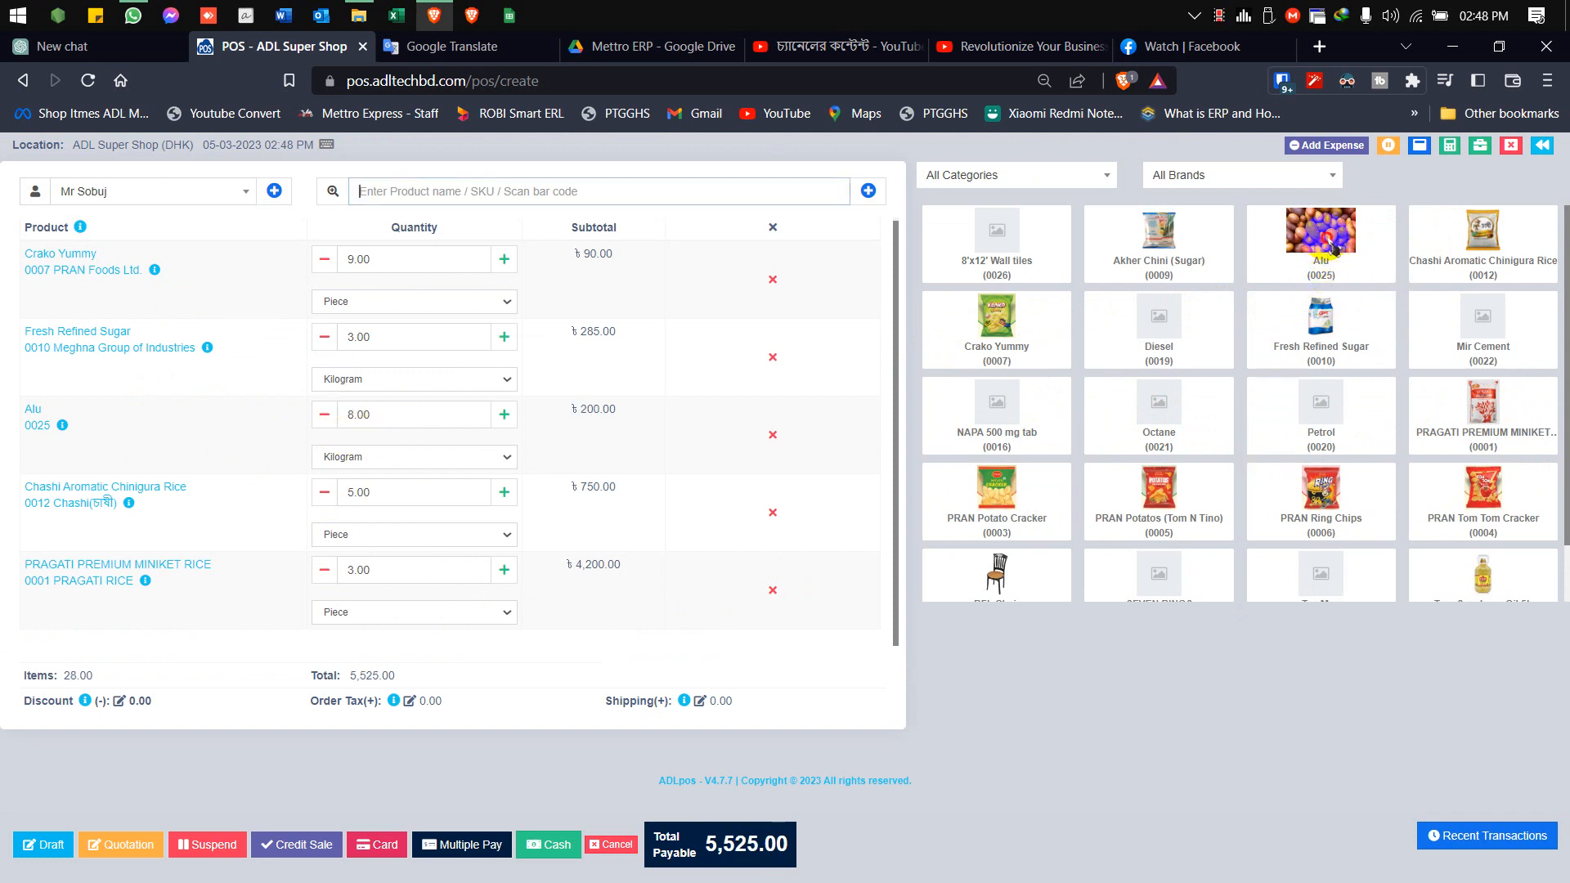
{"action": "left_click", "coordinate": [1332, 247]}
{"action": "left_click", "coordinate": [1333, 248]}
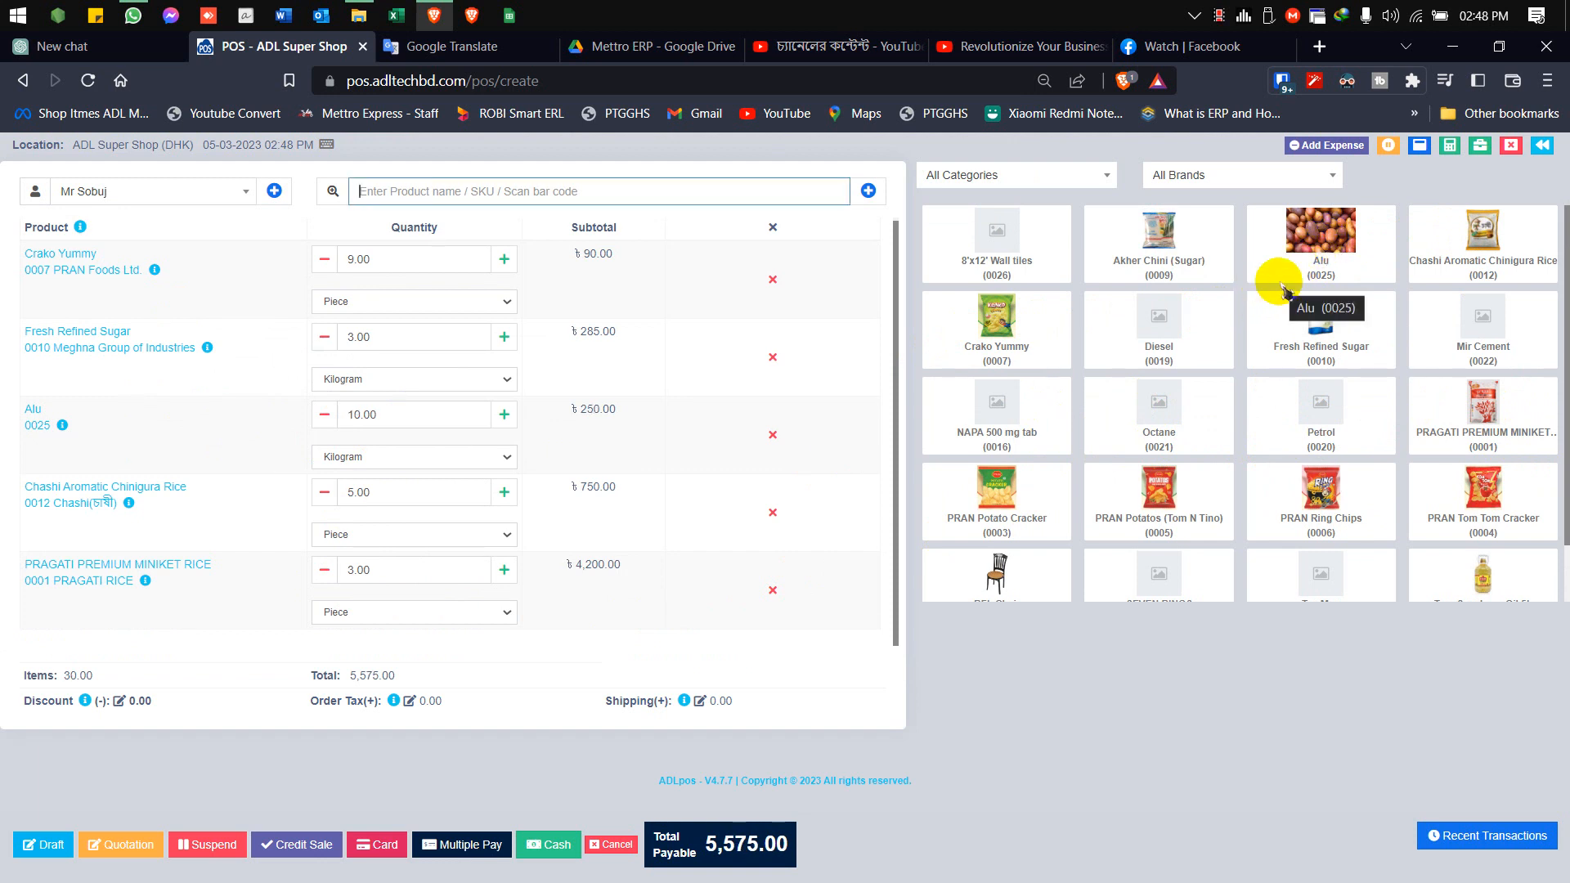
{"action": "left_click", "coordinate": [324, 417]}
{"action": "left_click", "coordinate": [324, 418]}
{"action": "left_click", "coordinate": [325, 418]}
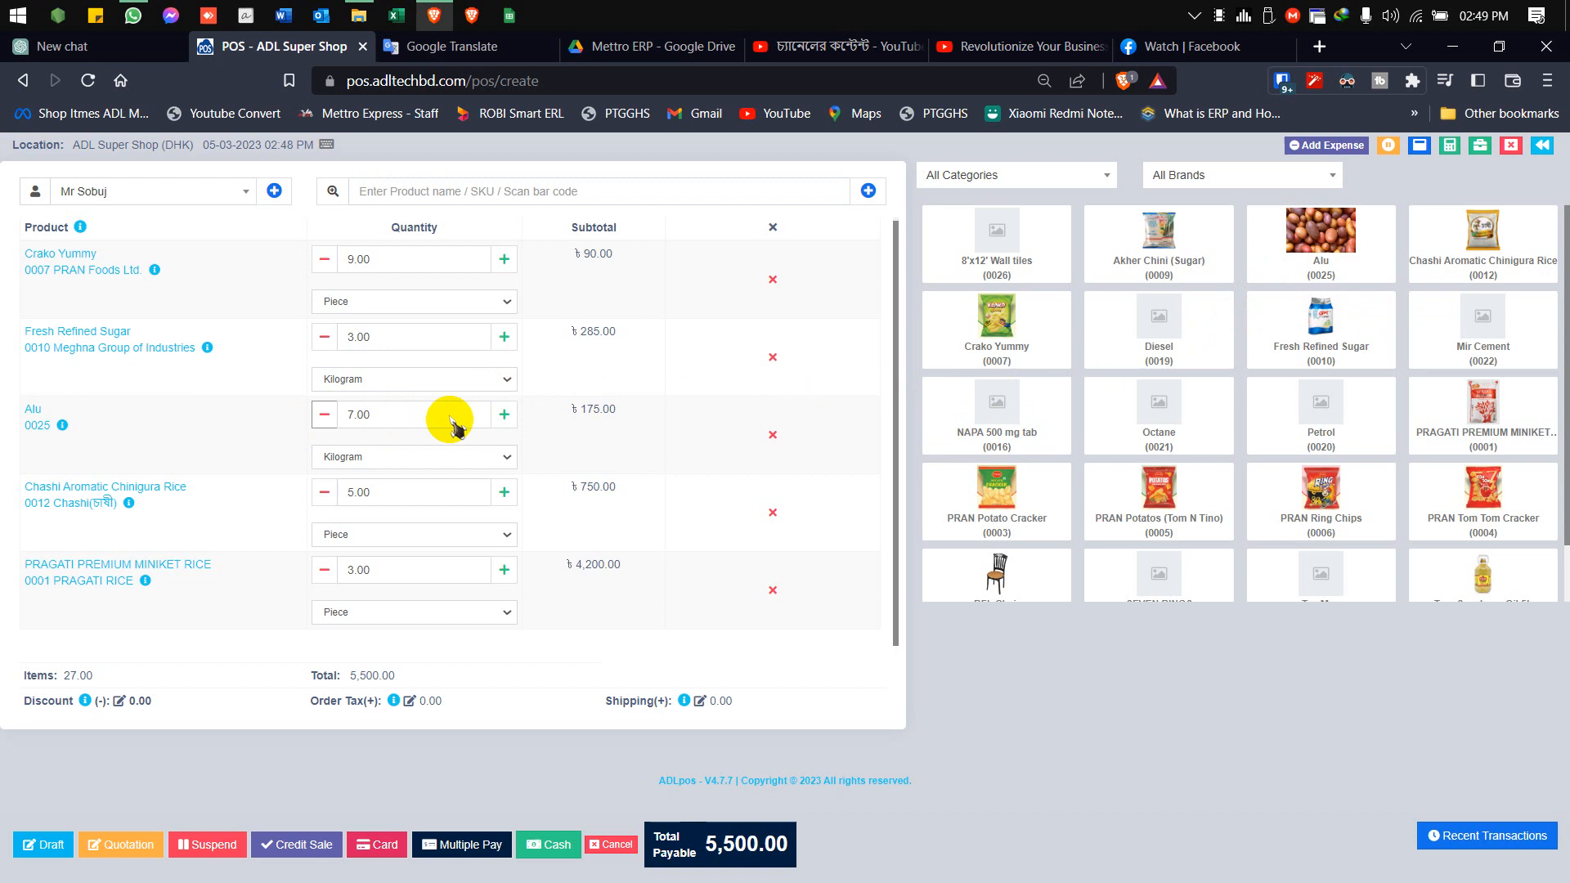
{"action": "left_click", "coordinate": [504, 415]}
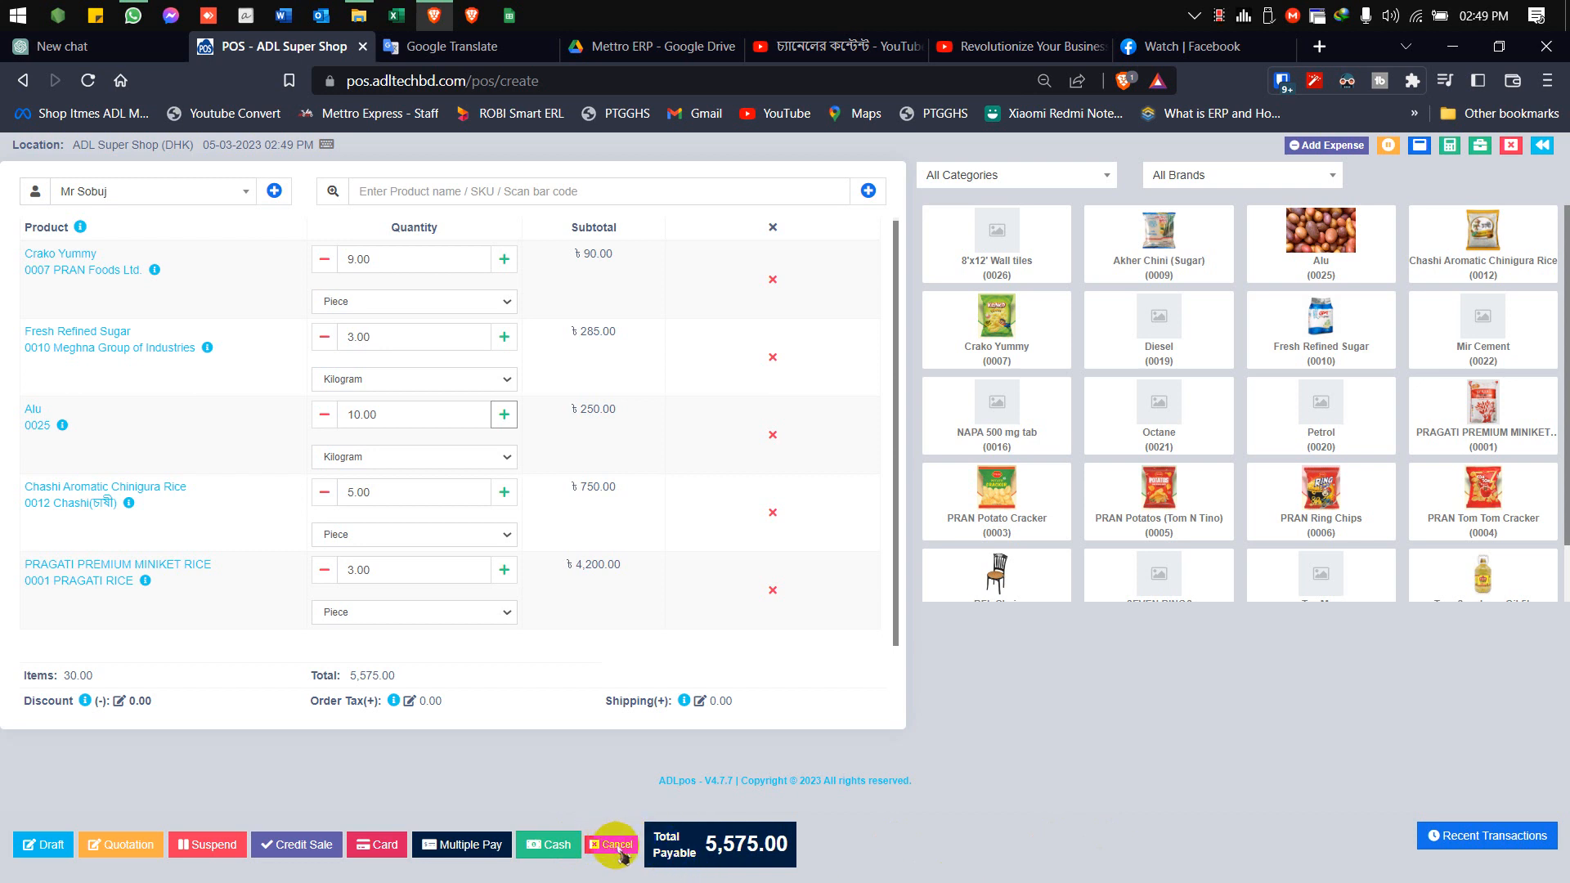
Check out the POS sale as fully paid in cash and close the invoice's print dialog
{"action": "left_click", "coordinate": [562, 850]}
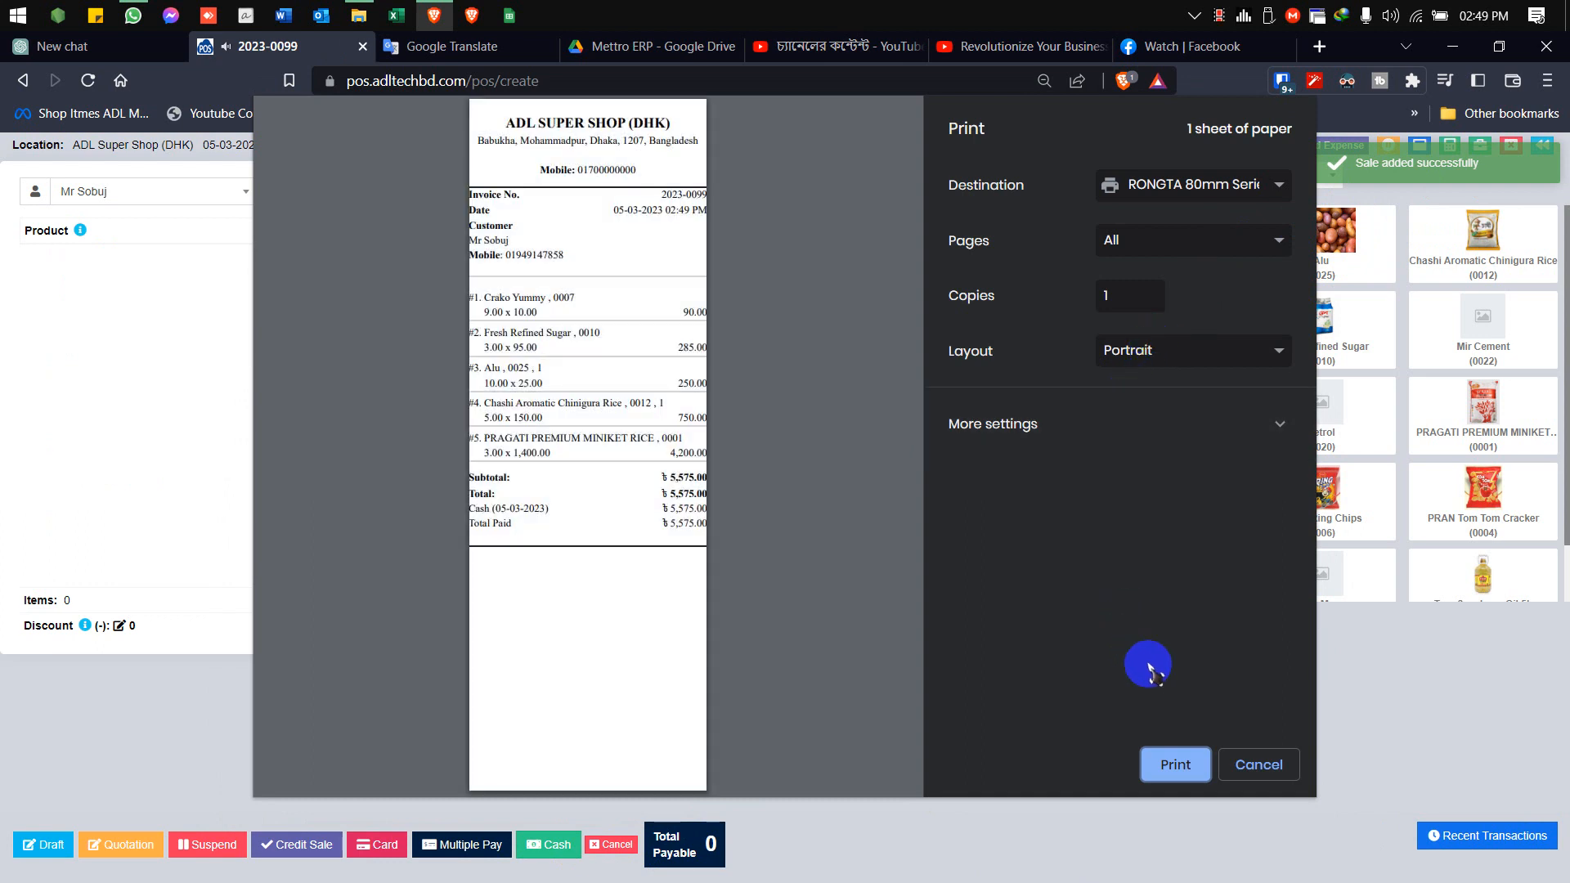
{"action": "left_click", "coordinate": [1184, 770]}
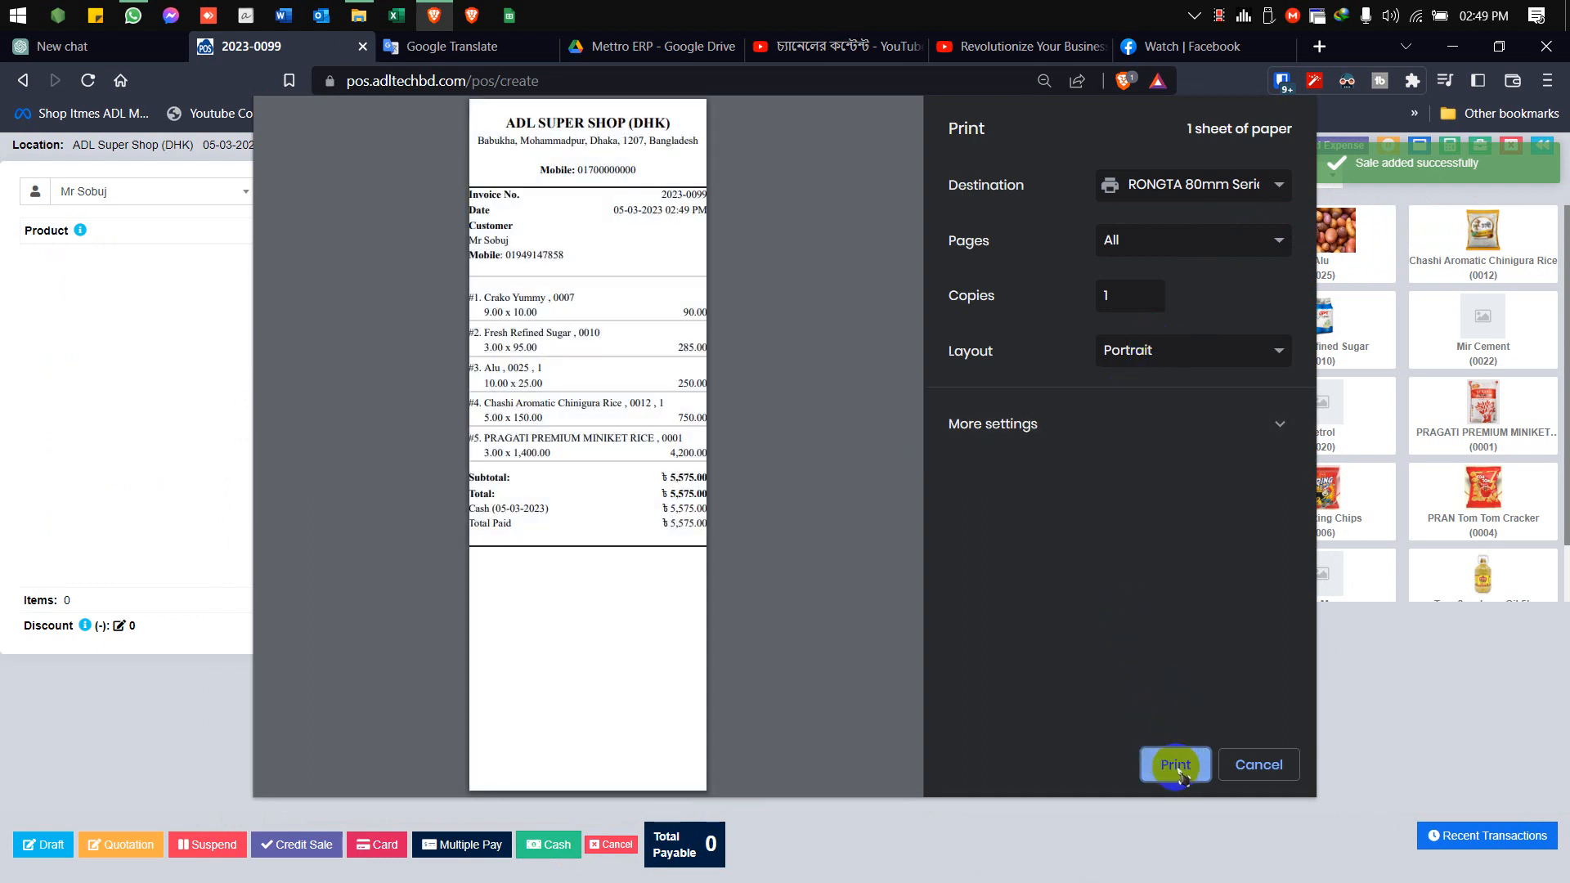
{"action": "left_click", "coordinate": [1259, 771]}
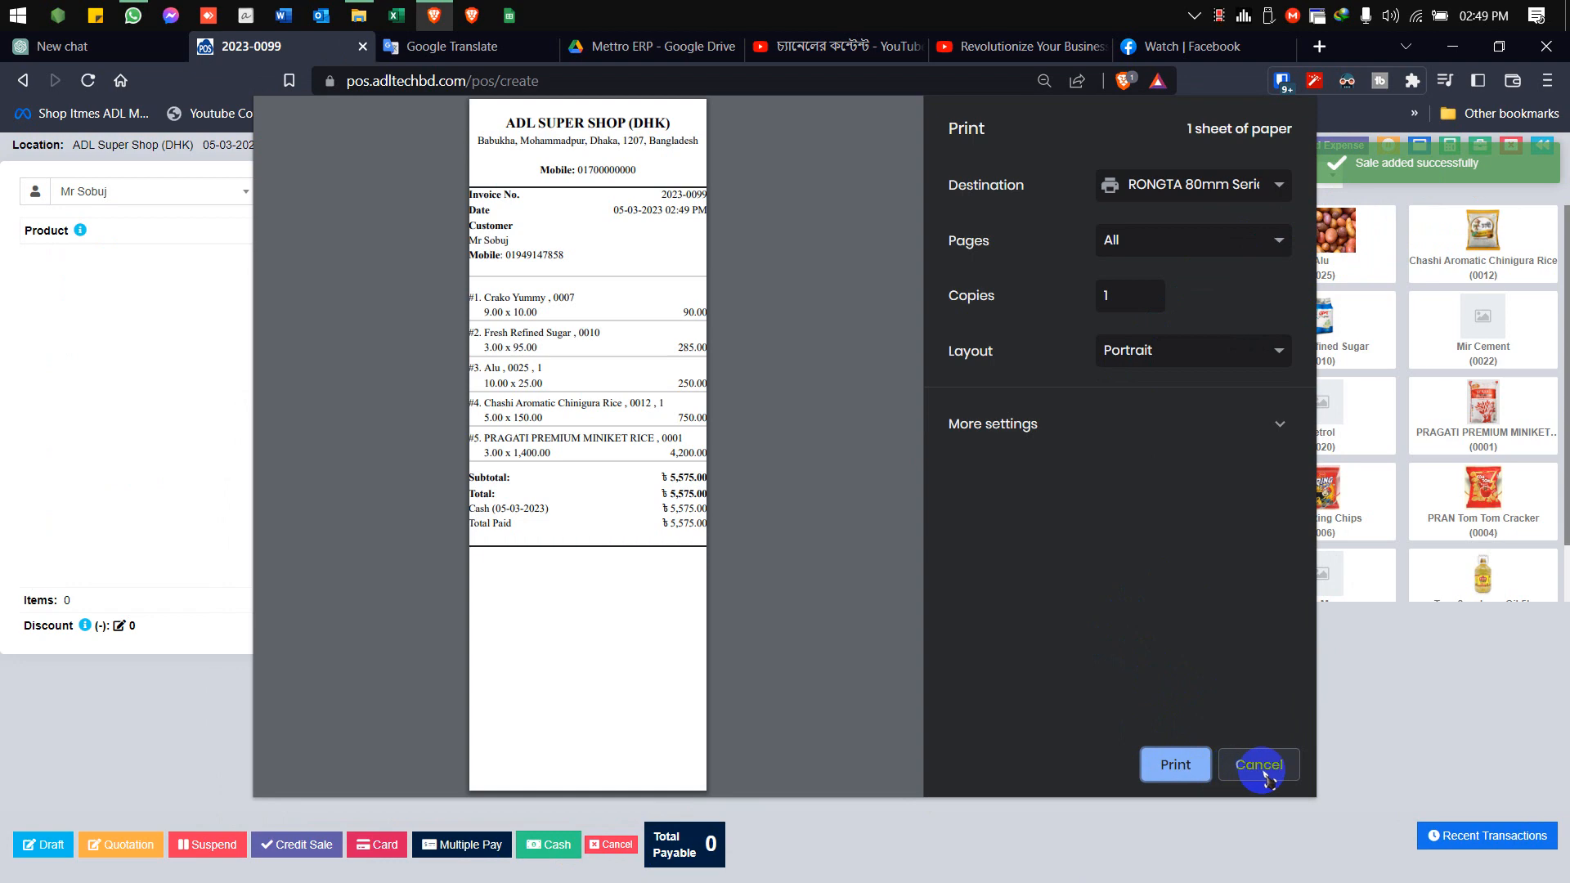
{"action": "left_click", "coordinate": [1264, 768]}
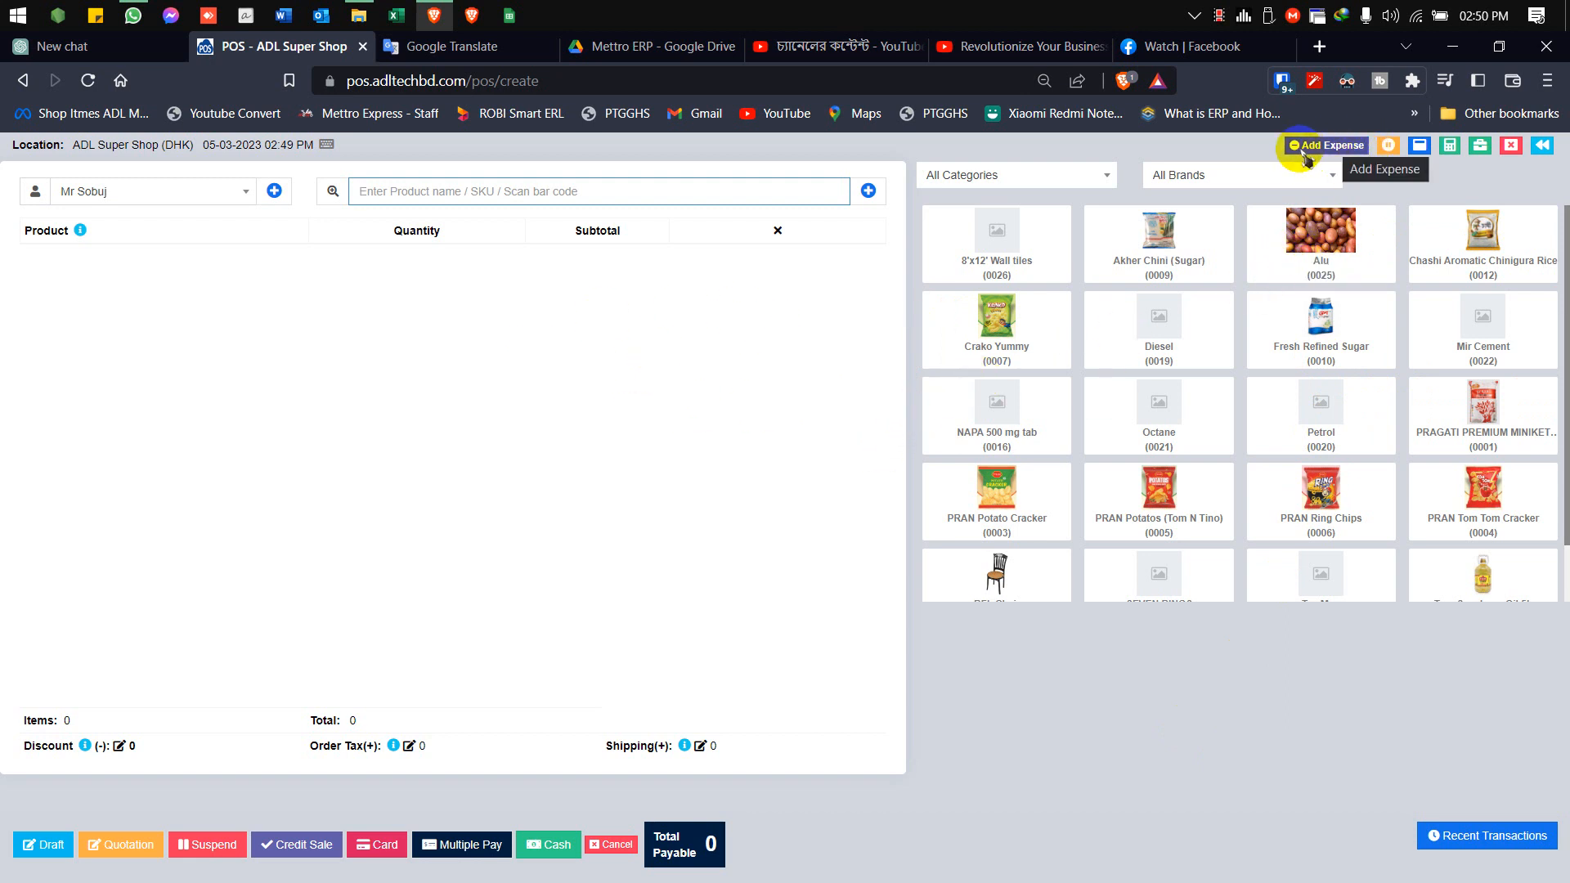
Go back to the POS sales list and examine the actions available for the newest sale
{"action": "left_click", "coordinate": [1548, 148]}
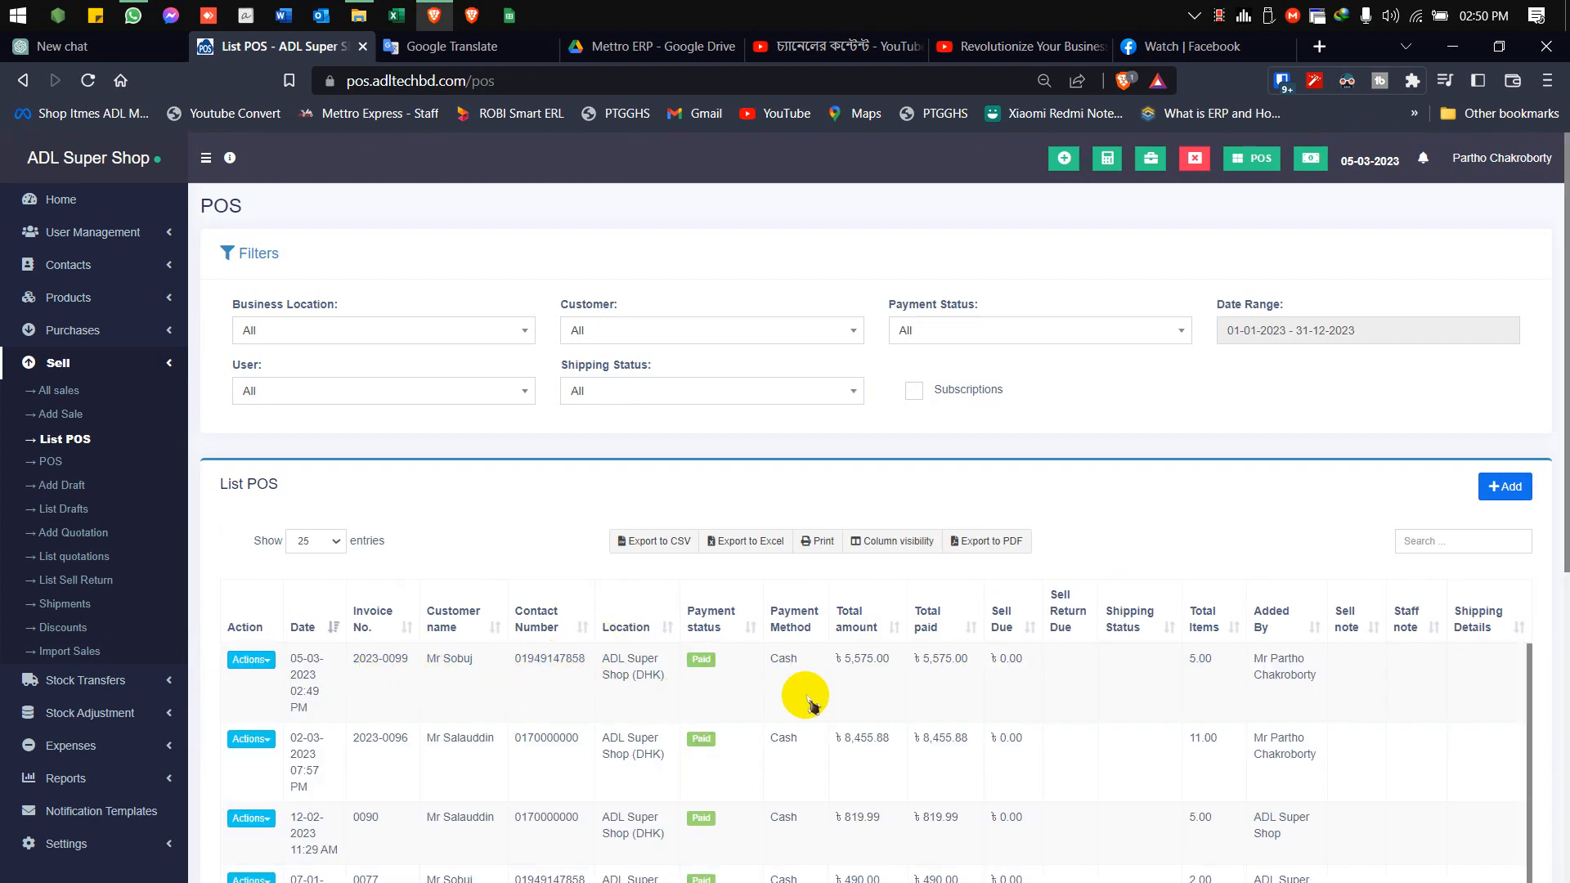
{"action": "left_click", "coordinate": [254, 660]}
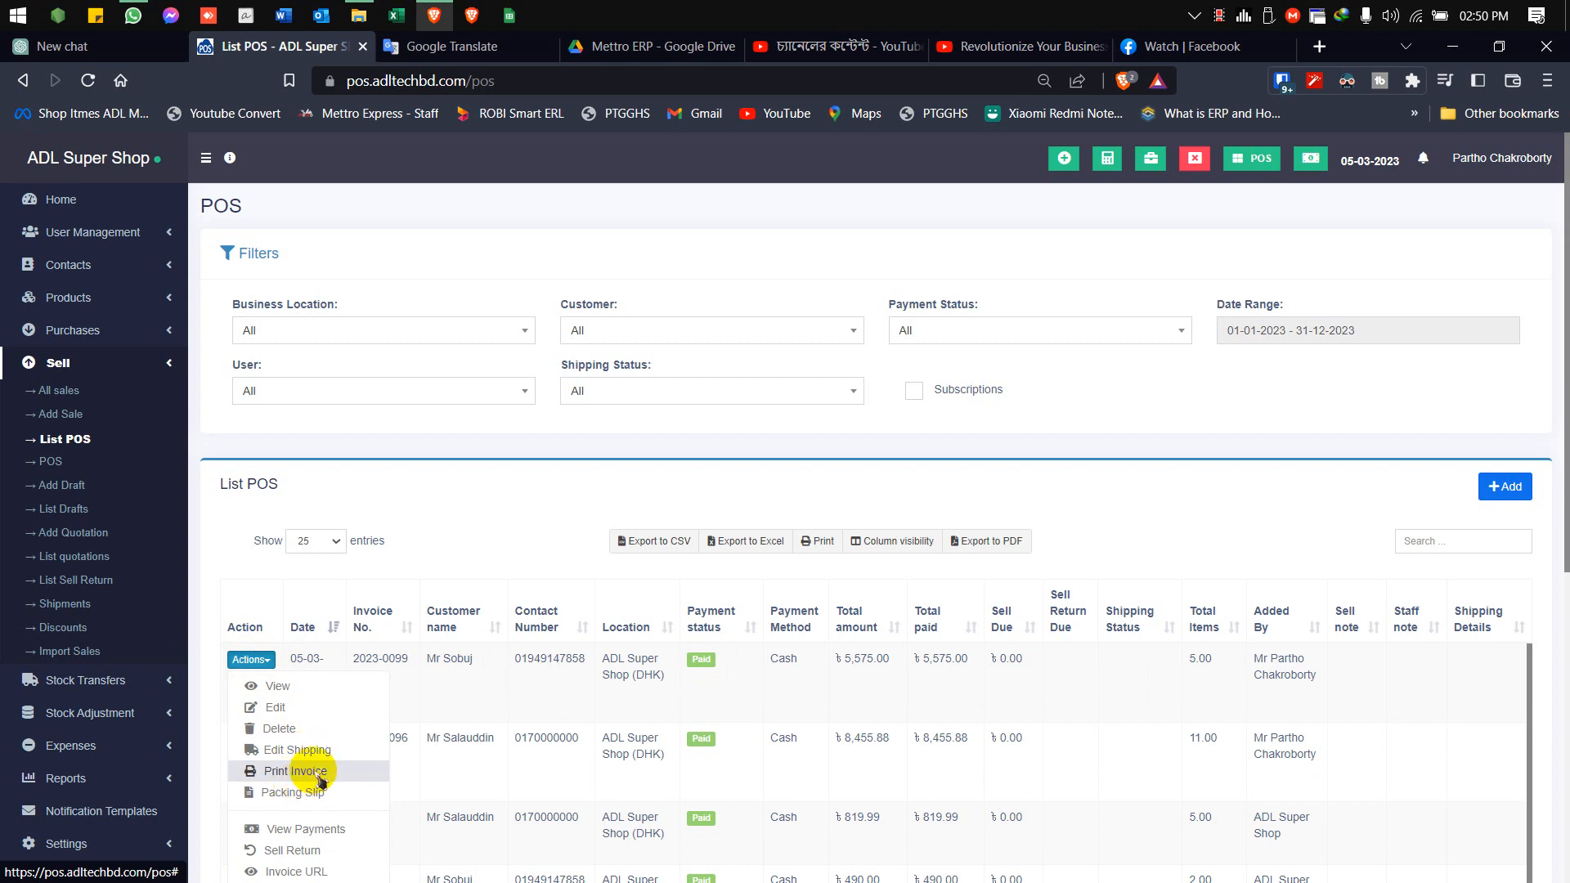
{"action": "scroll", "coordinate": [319, 797], "scroll_direction": "down", "scroll_amount": 1}
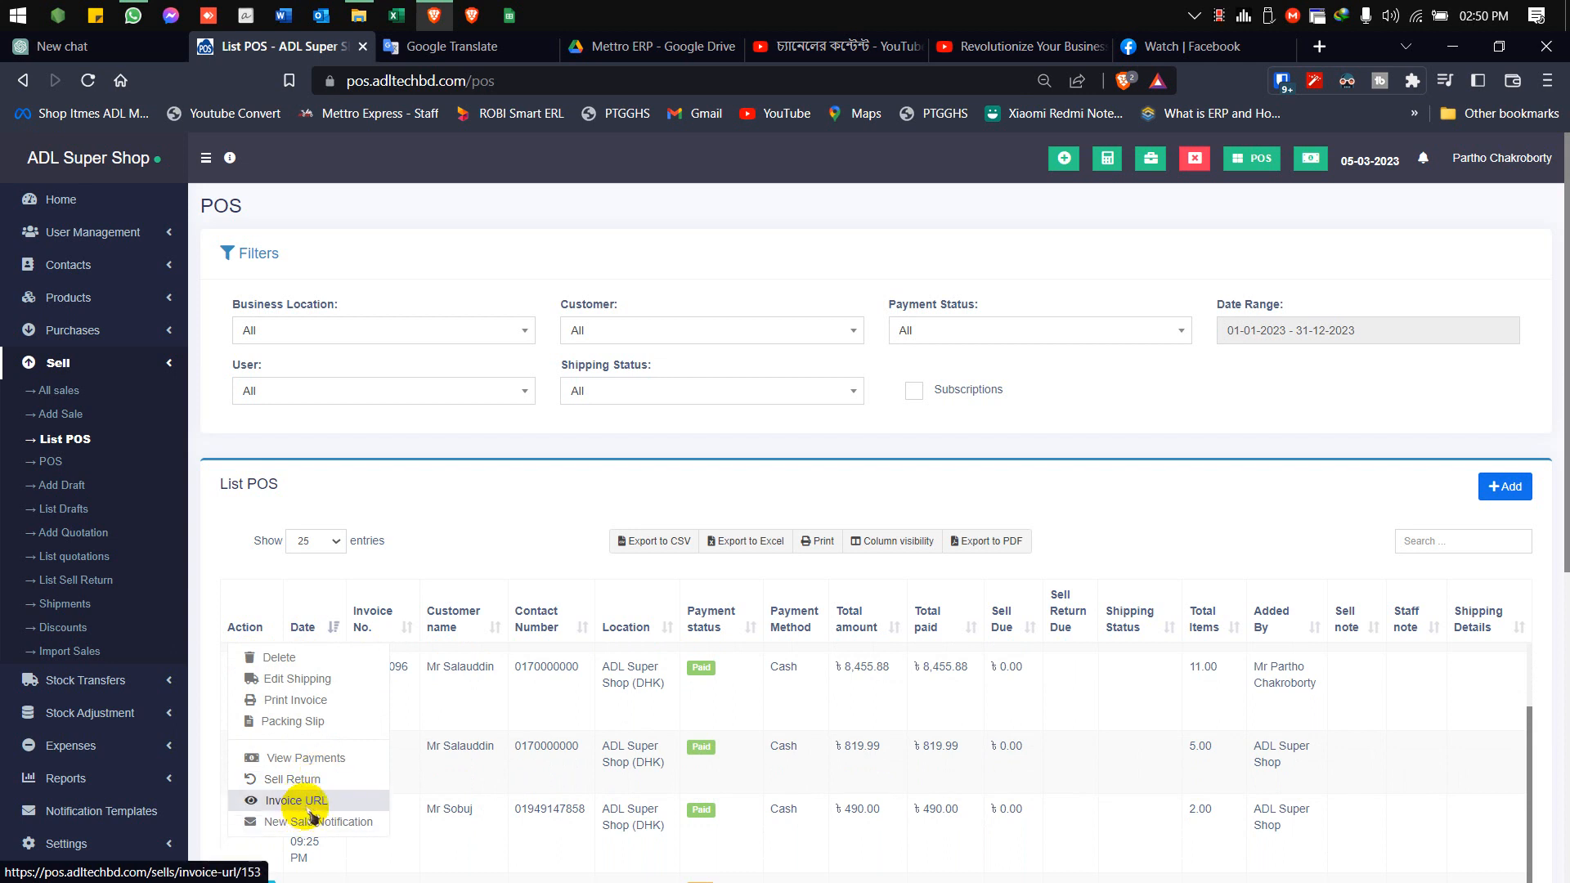
{"action": "left_click", "coordinate": [420, 273]}
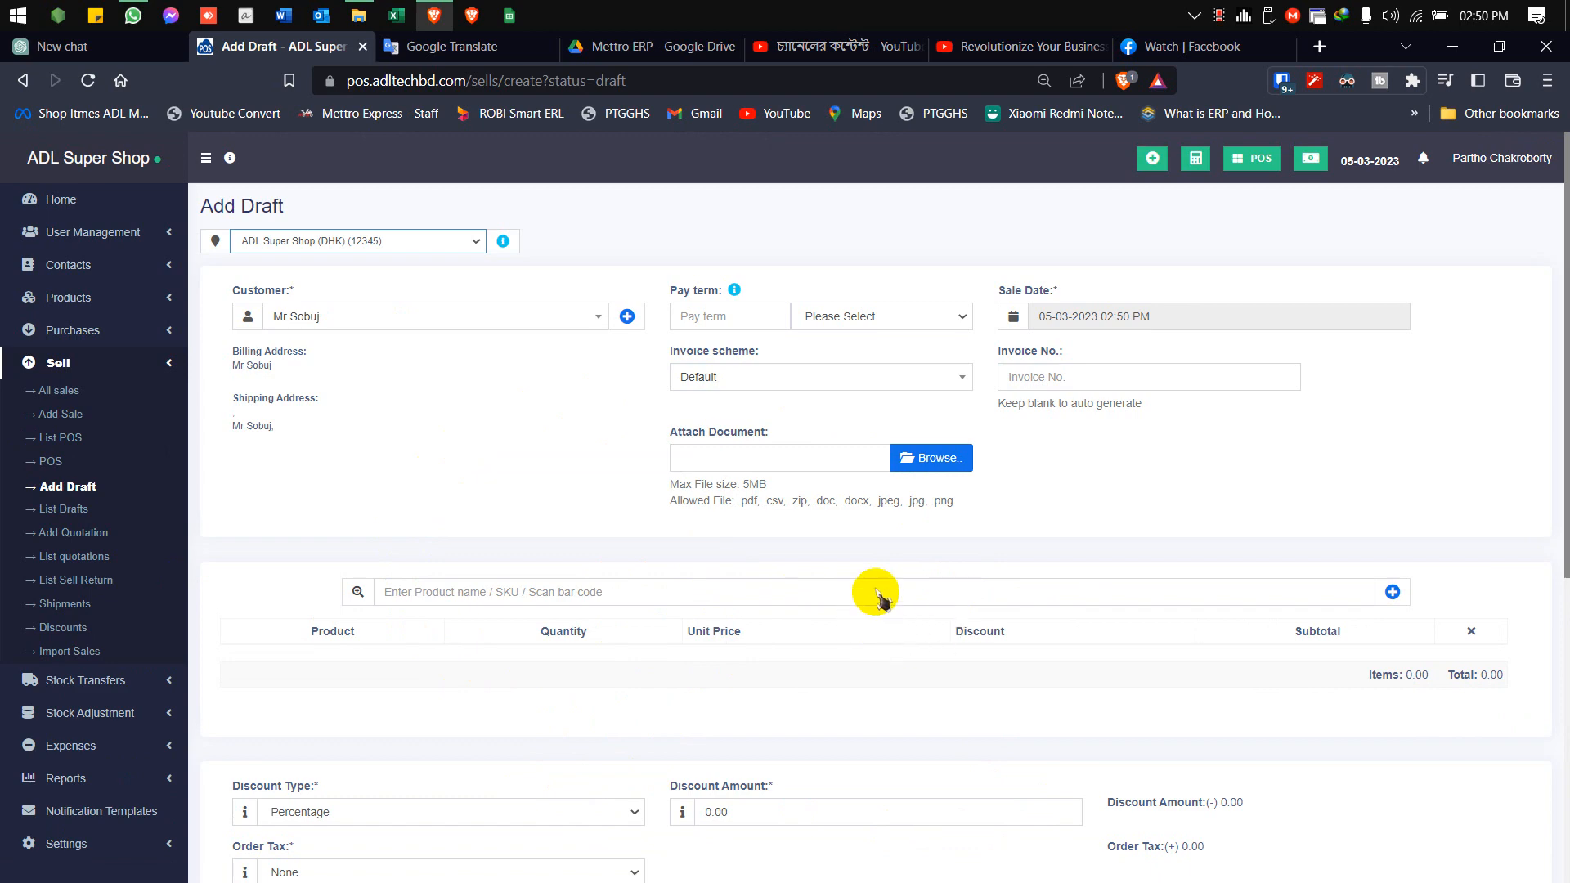
Check the invoice scheme options and remaining fields of the Add Draft form, and open the list of drafts
{"action": "left_click", "coordinate": [751, 380]}
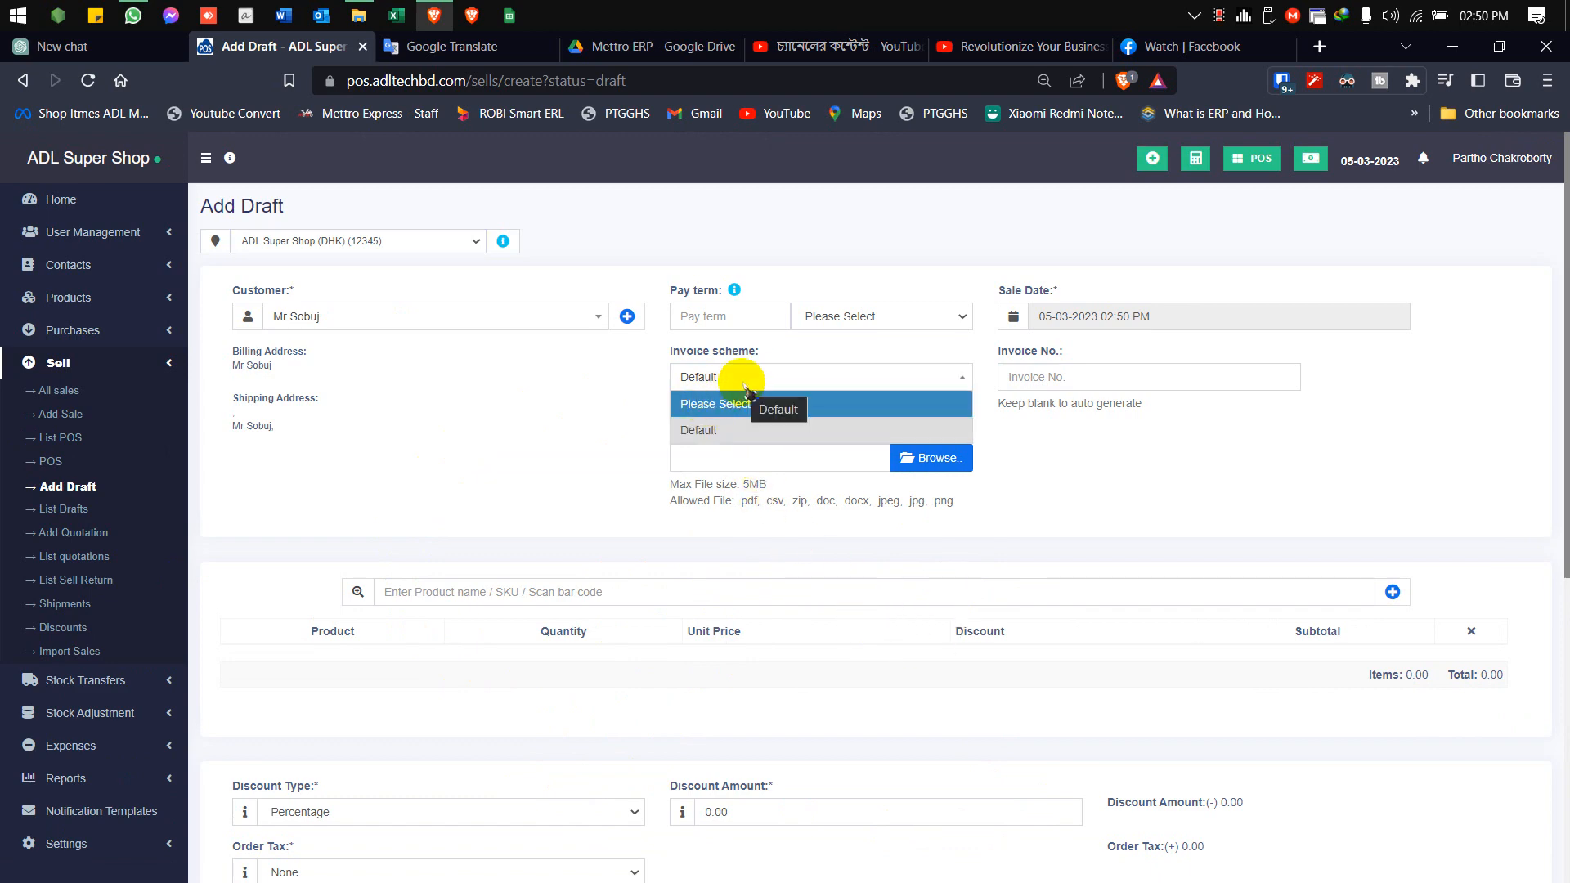
{"action": "left_click", "coordinate": [463, 420]}
{"action": "scroll", "coordinate": [491, 433], "scroll_direction": "down", "scroll_amount": 6}
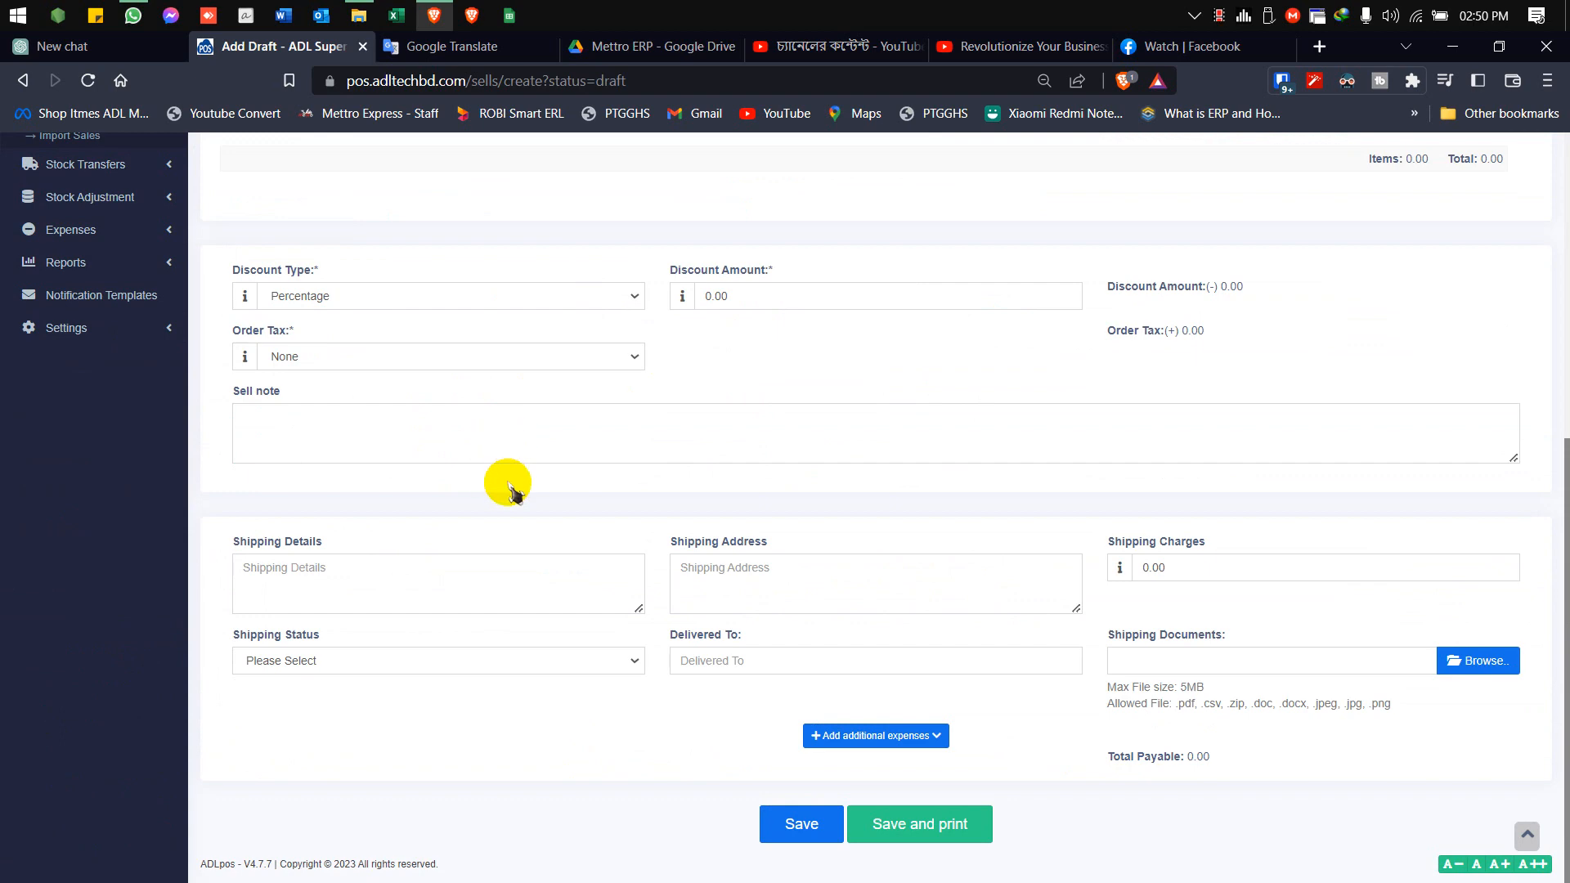
{"action": "scroll", "coordinate": [508, 484], "scroll_direction": "up", "scroll_amount": 6}
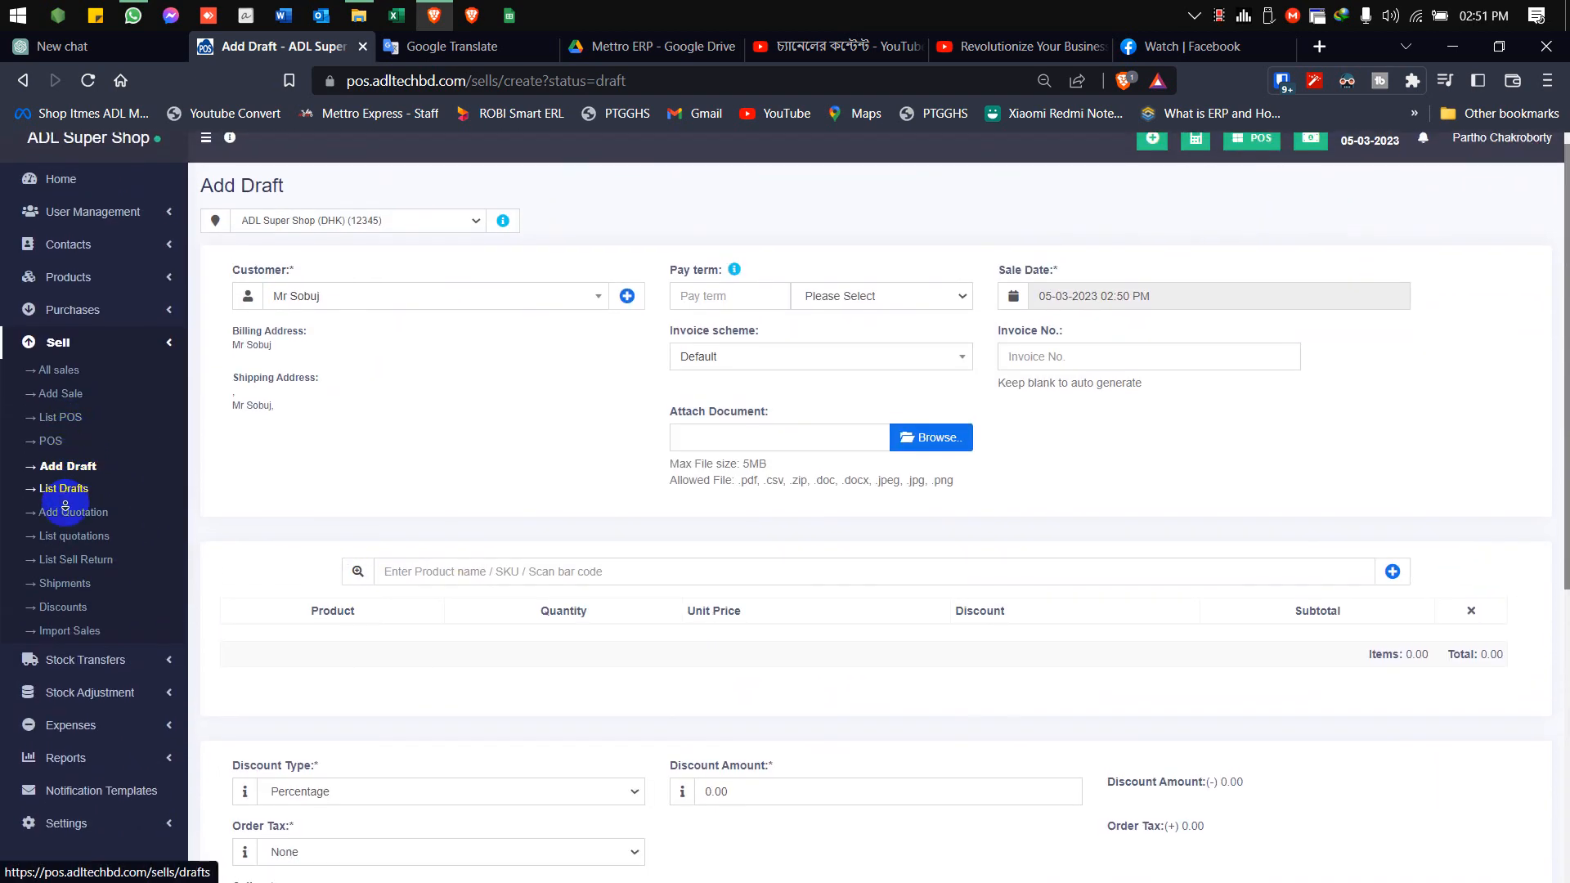
{"action": "scroll", "coordinate": [65, 505], "scroll_direction": "down", "scroll_amount": 1}
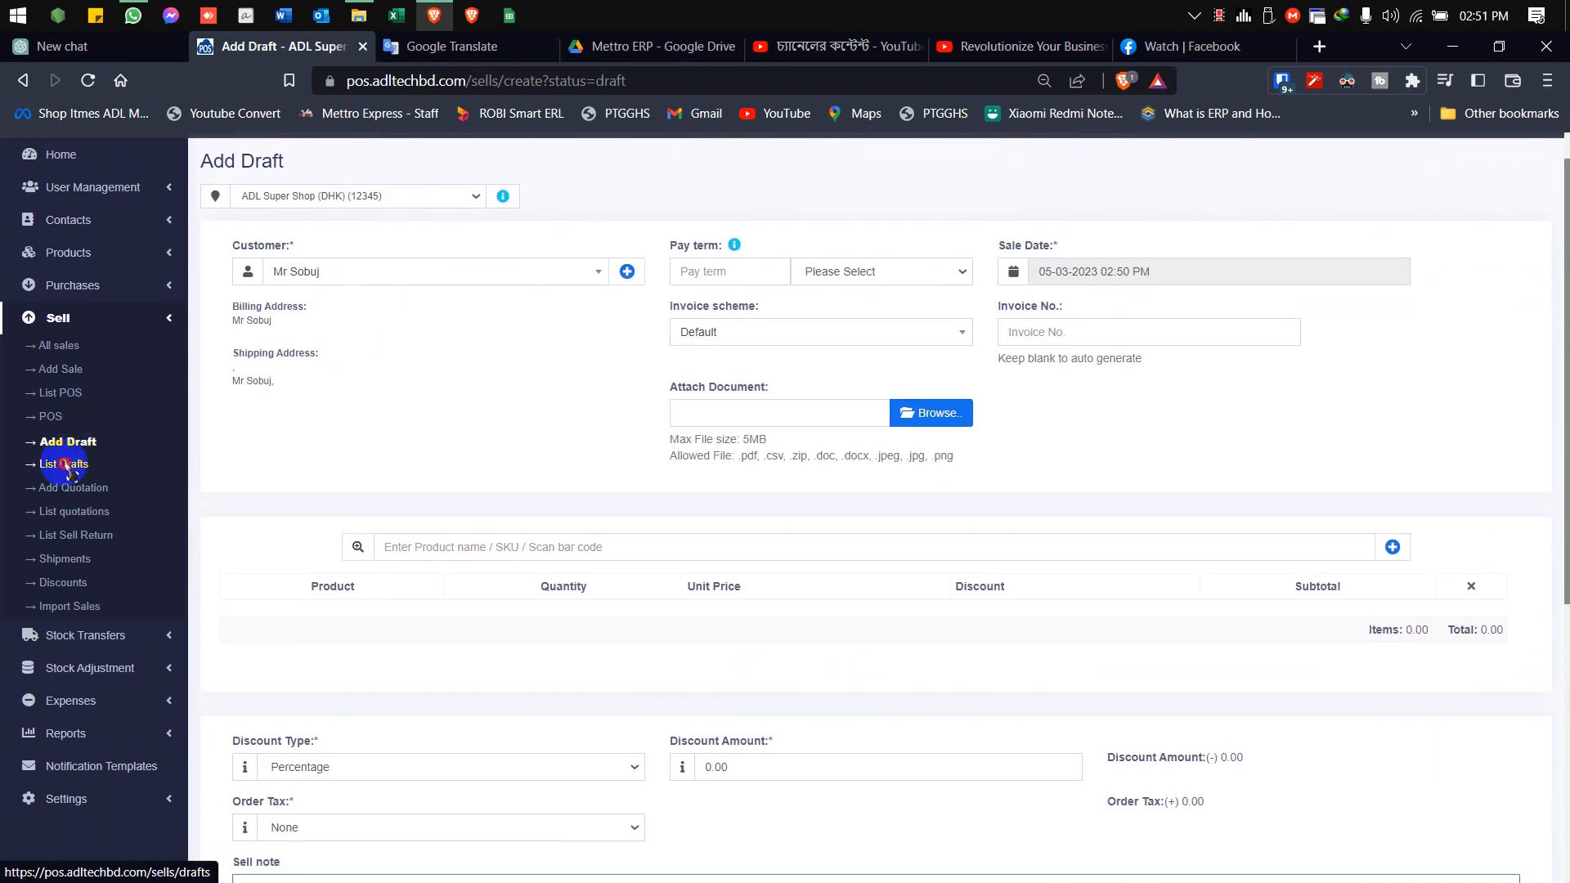
{"action": "left_click", "coordinate": [65, 465]}
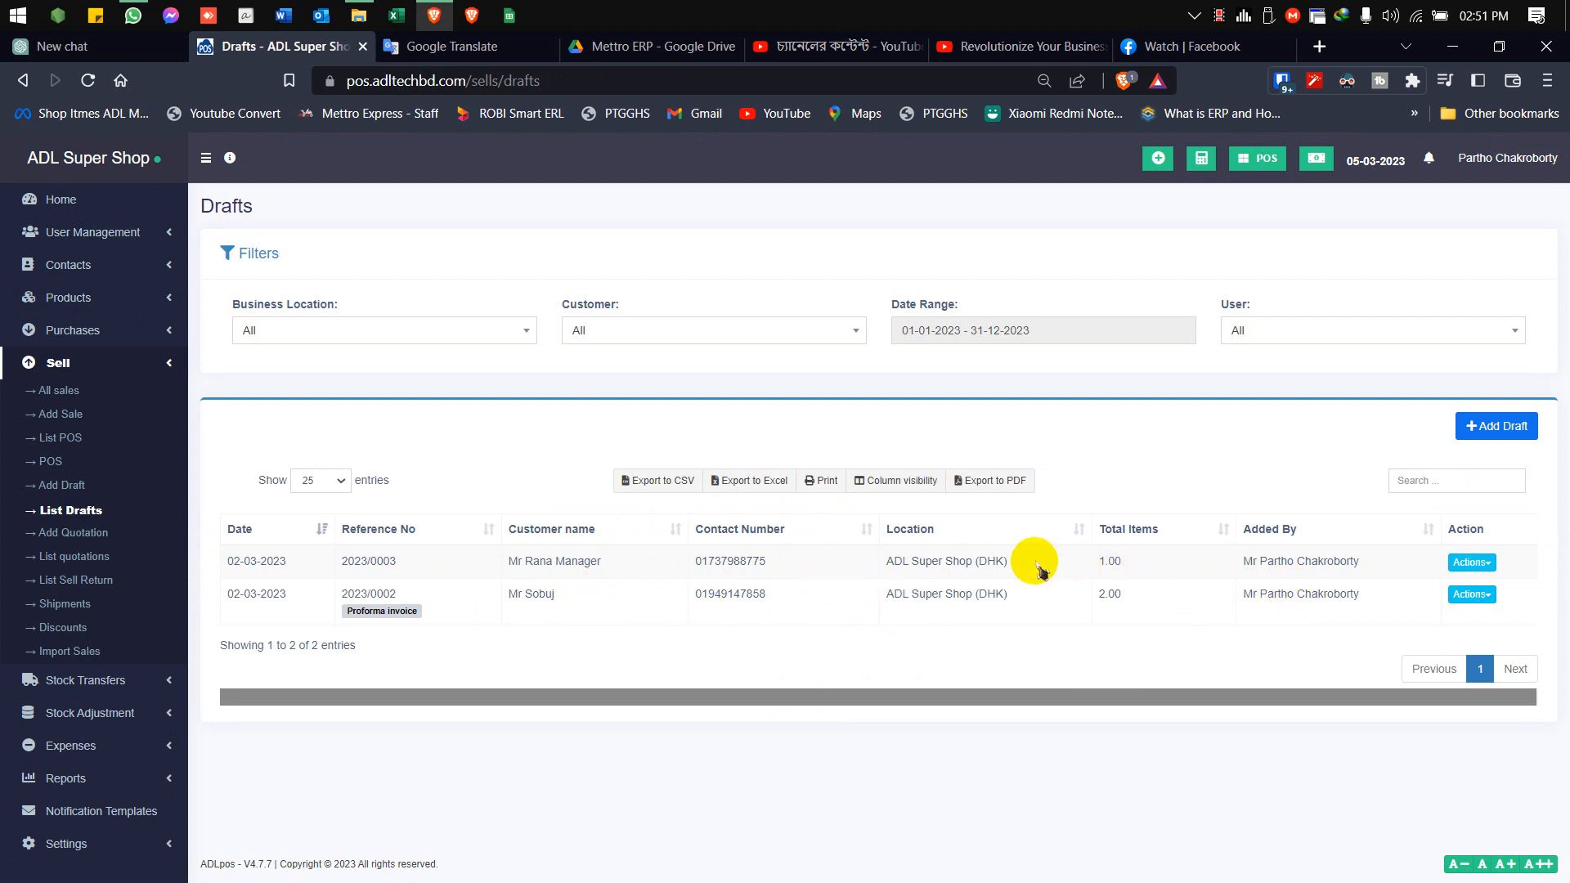
Edit the newest draft sale, set its status to Final and save it
{"action": "left_click", "coordinate": [1471, 562]}
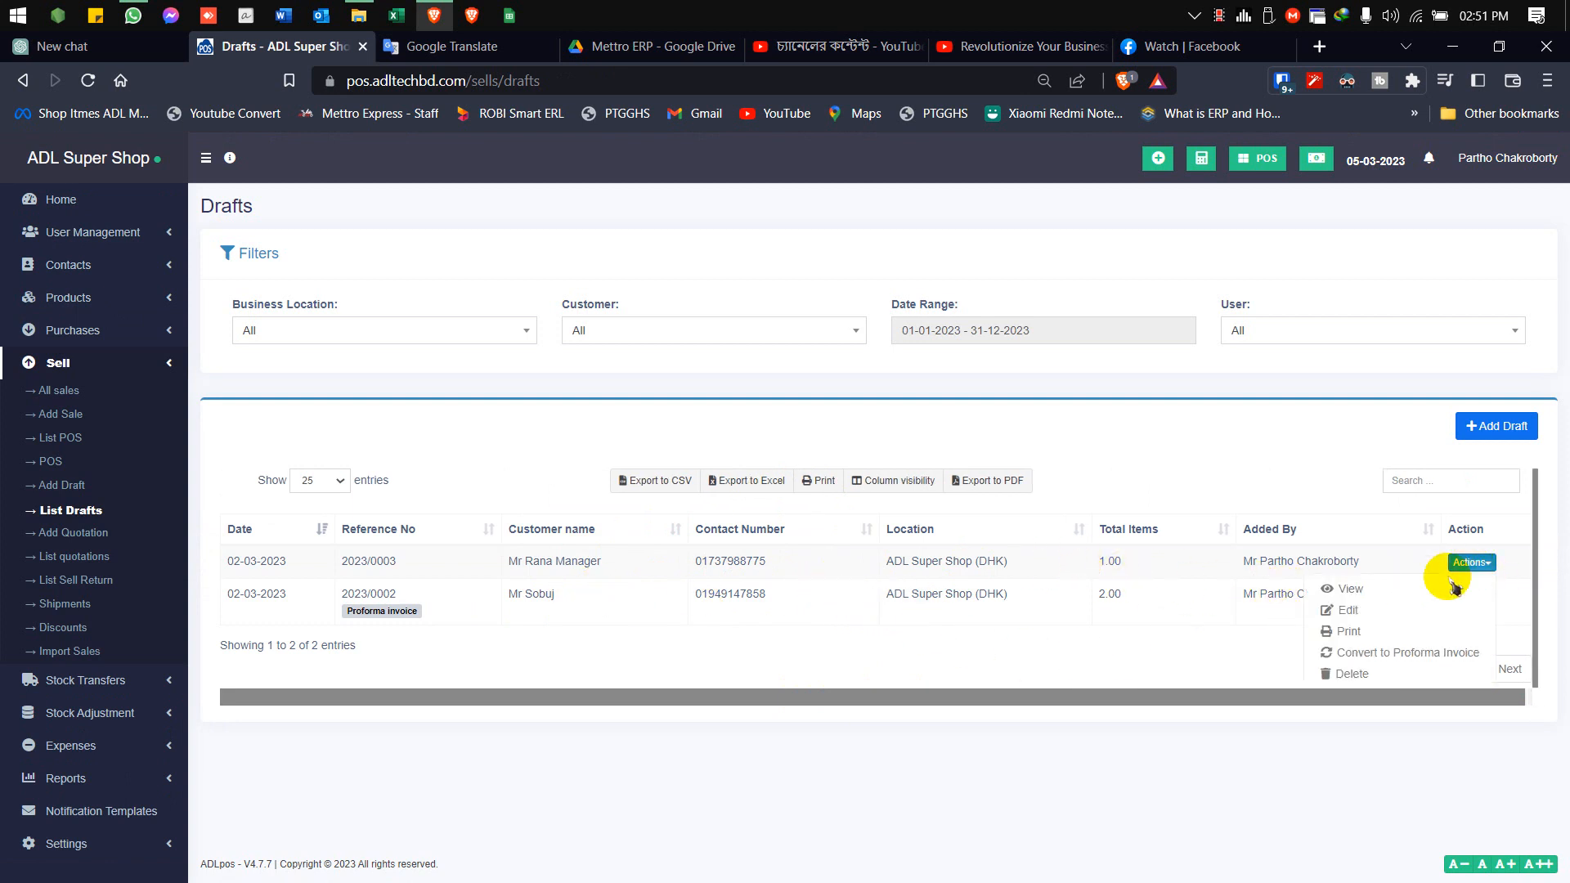
{"action": "left_click", "coordinate": [1381, 661]}
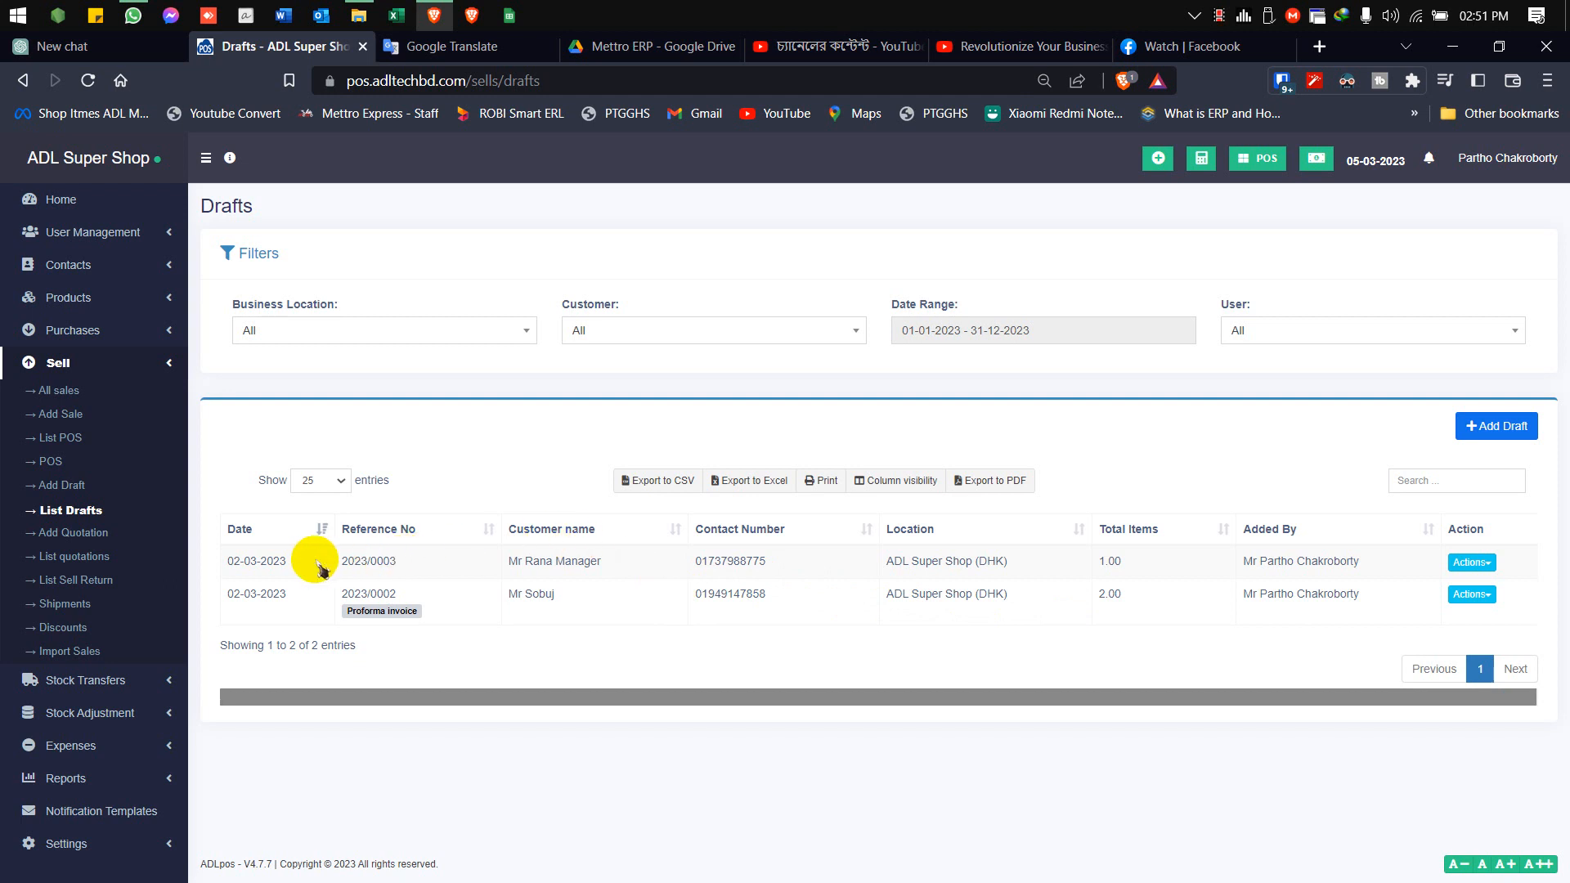
{"action": "left_click", "coordinate": [1476, 562]}
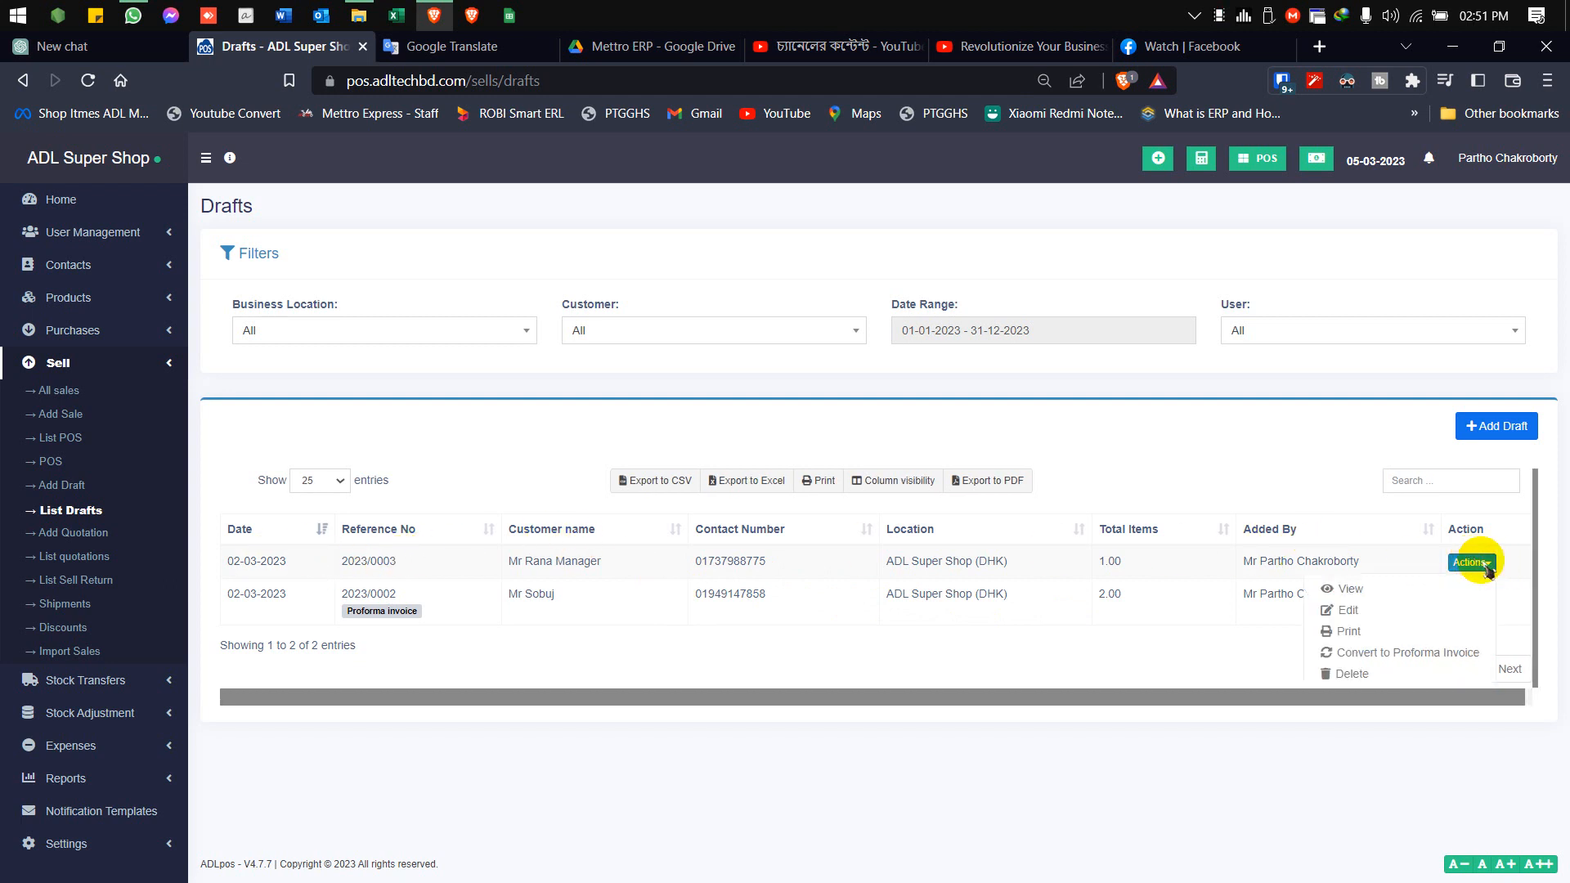
{"action": "left_click", "coordinate": [1358, 611]}
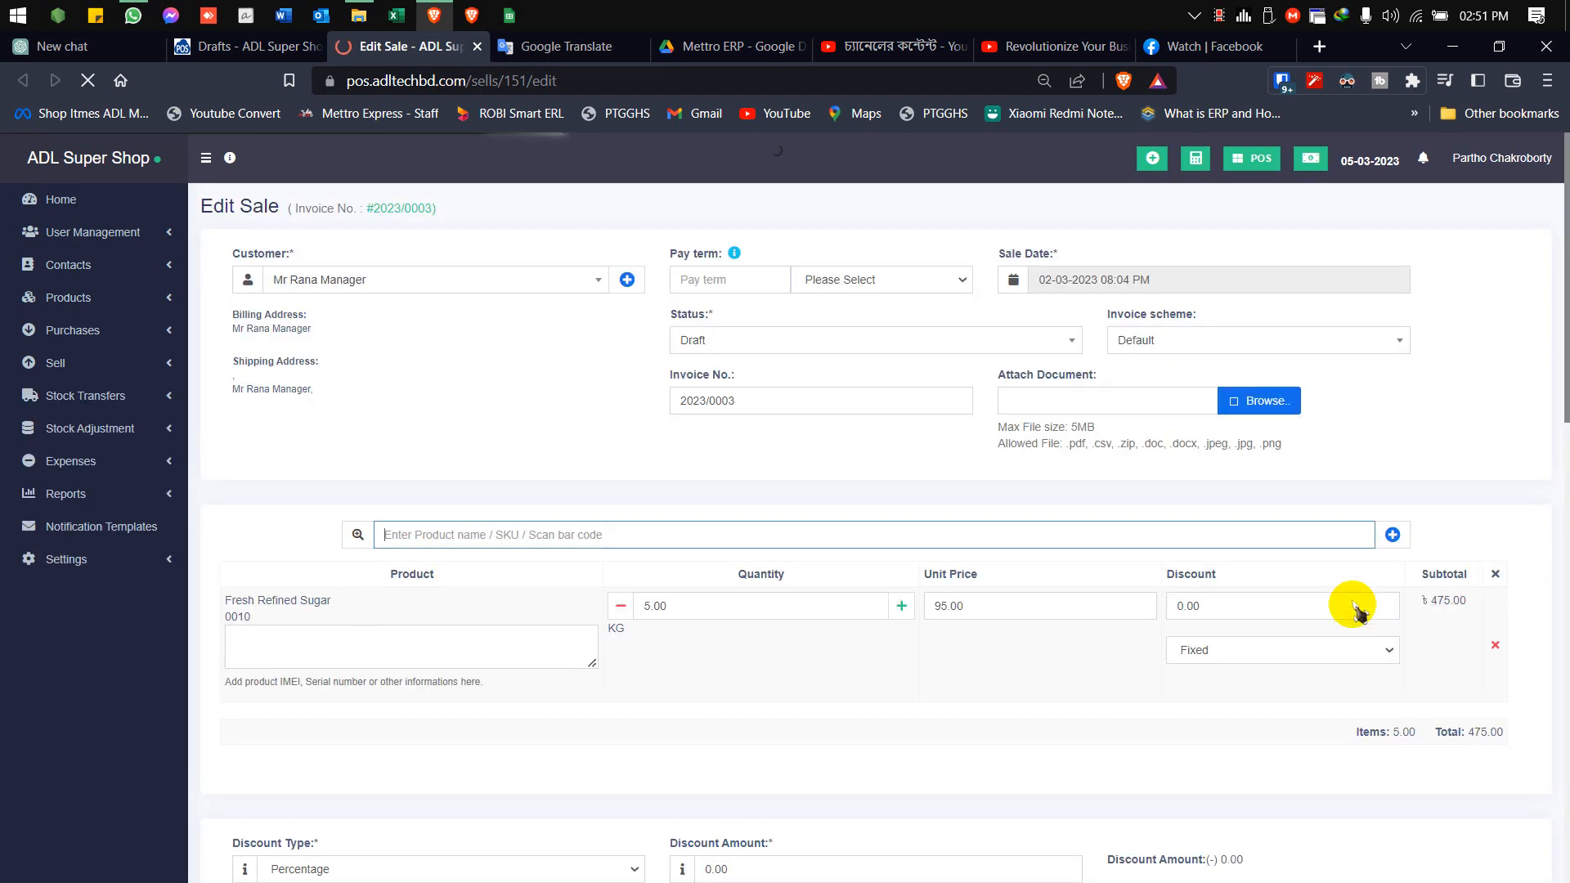
{"action": "left_click", "coordinate": [999, 342]}
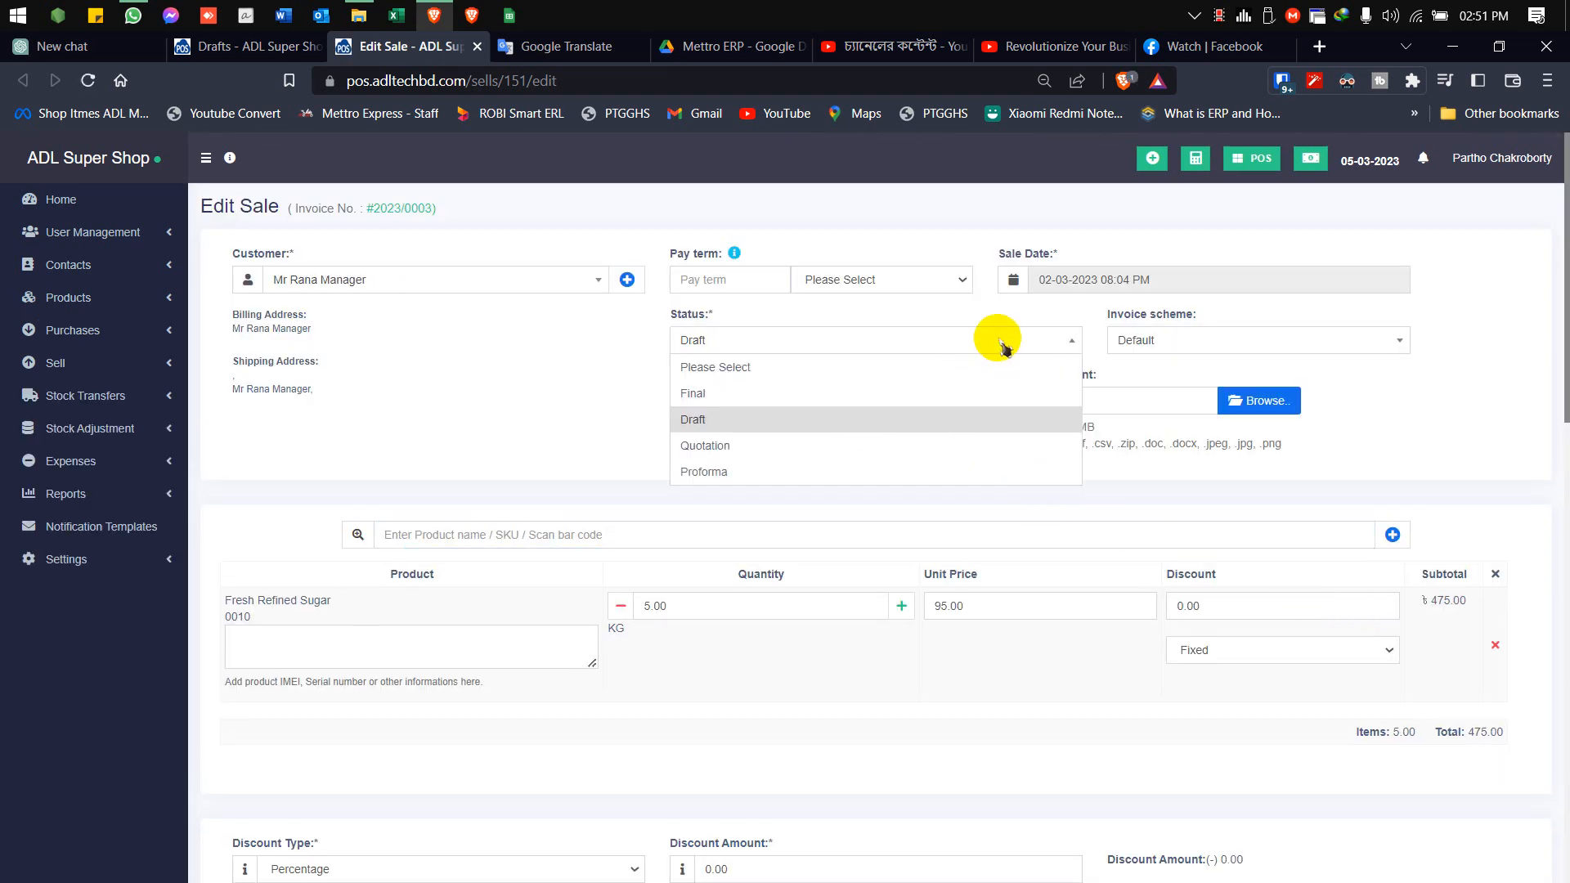
{"action": "left_click", "coordinate": [720, 393]}
{"action": "scroll", "coordinate": [889, 491], "scroll_direction": "down", "scroll_amount": 10}
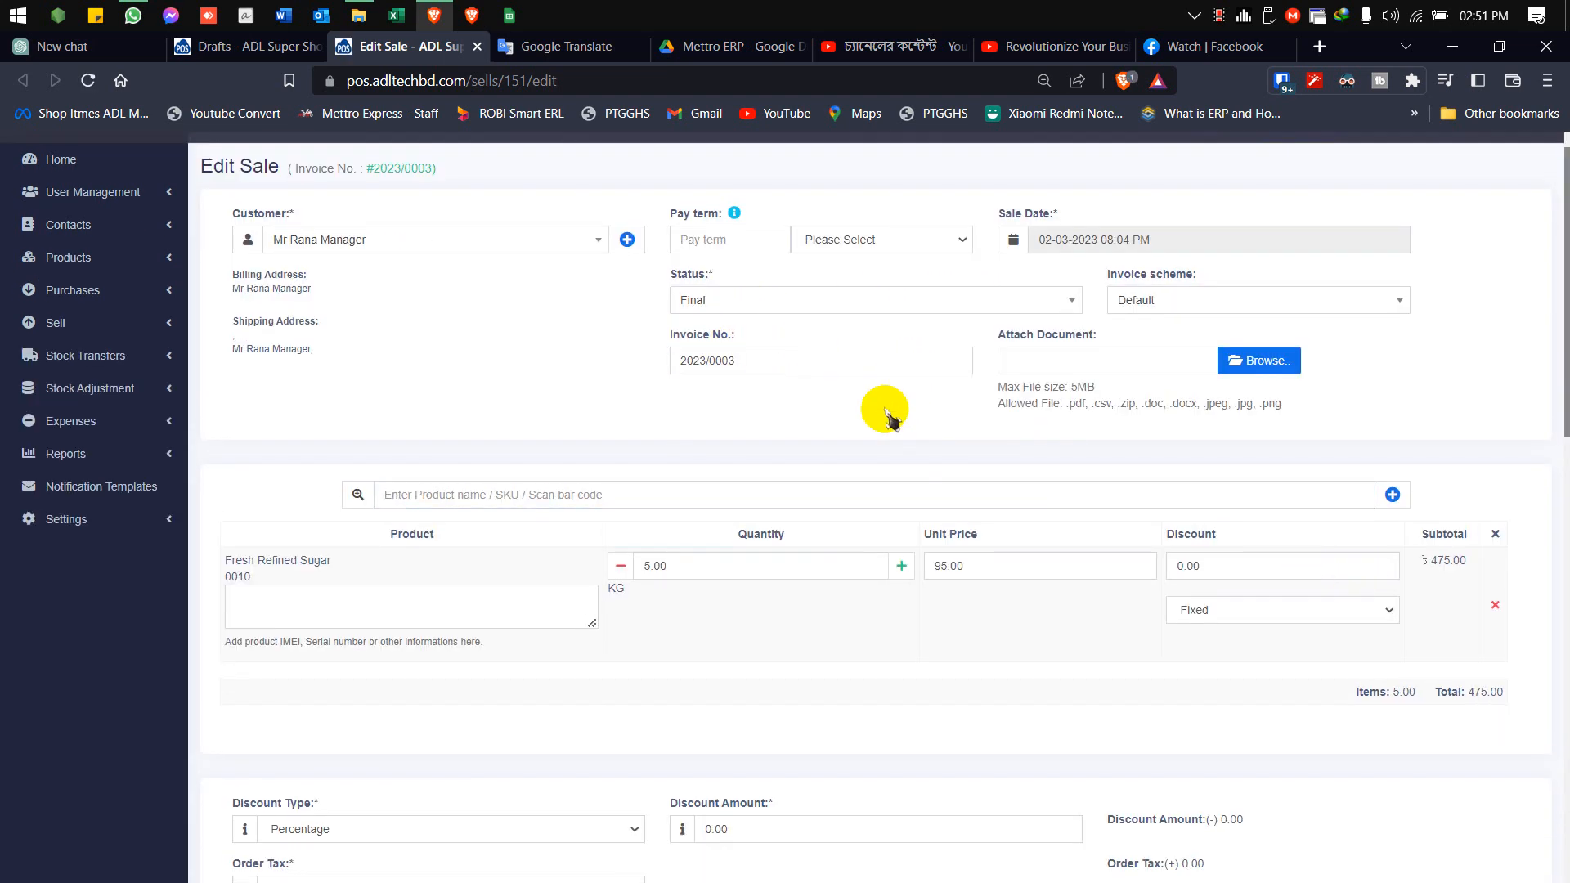
{"action": "left_click", "coordinate": [798, 825]}
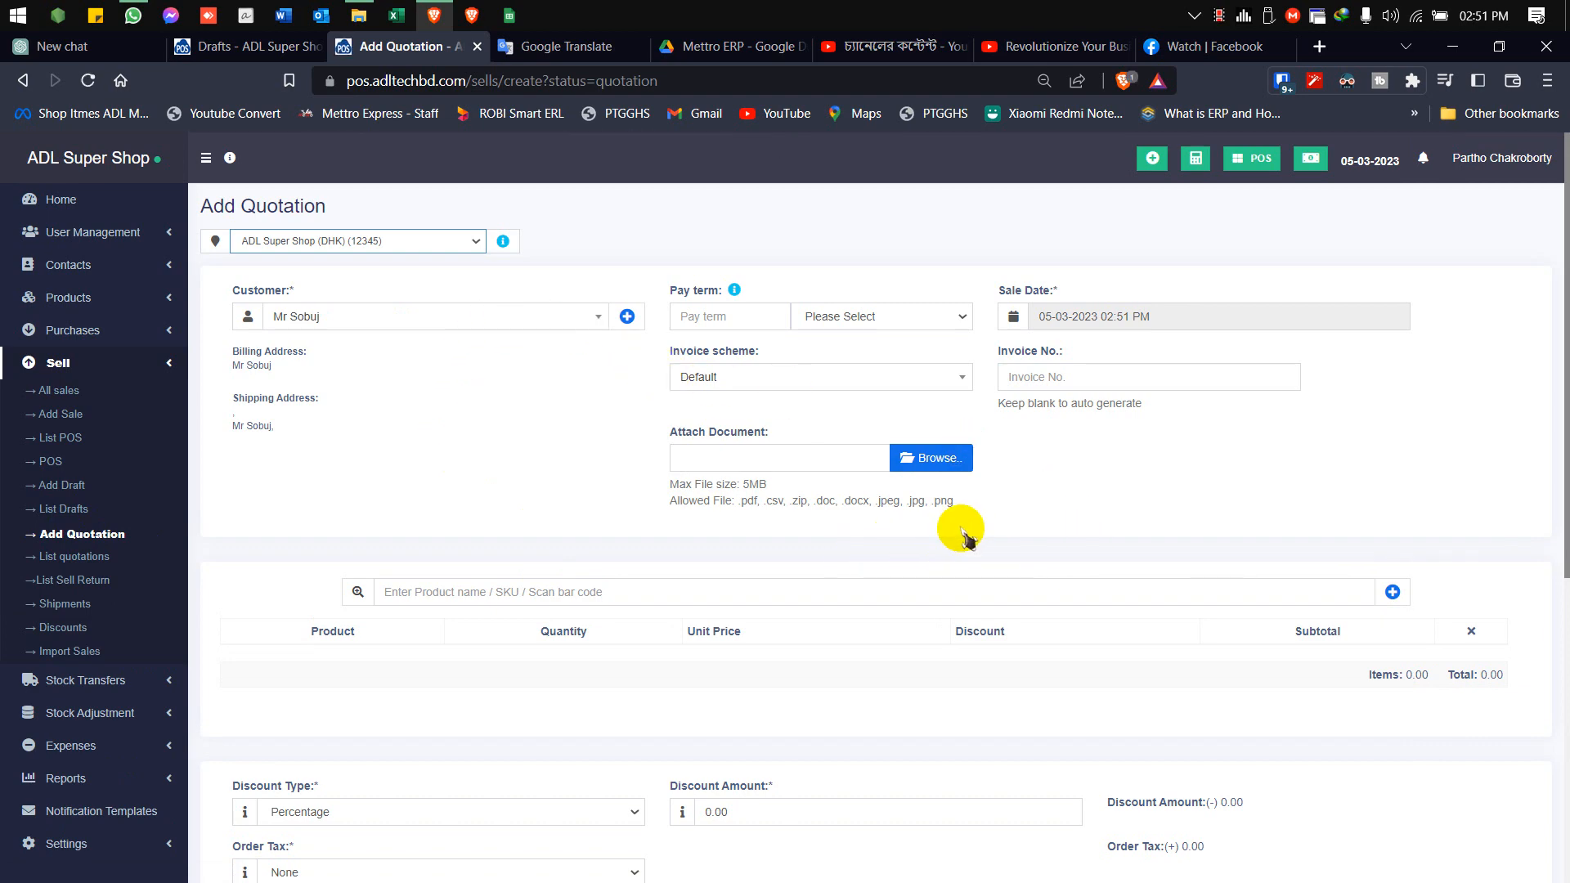
Search for sugar in the new quotation, add Akher Chini (Sugar) and set its quantity to 10 kilograms
{"action": "scroll", "coordinate": [965, 538], "scroll_direction": "down", "scroll_amount": 3}
{"action": "left_click", "coordinate": [511, 391]}
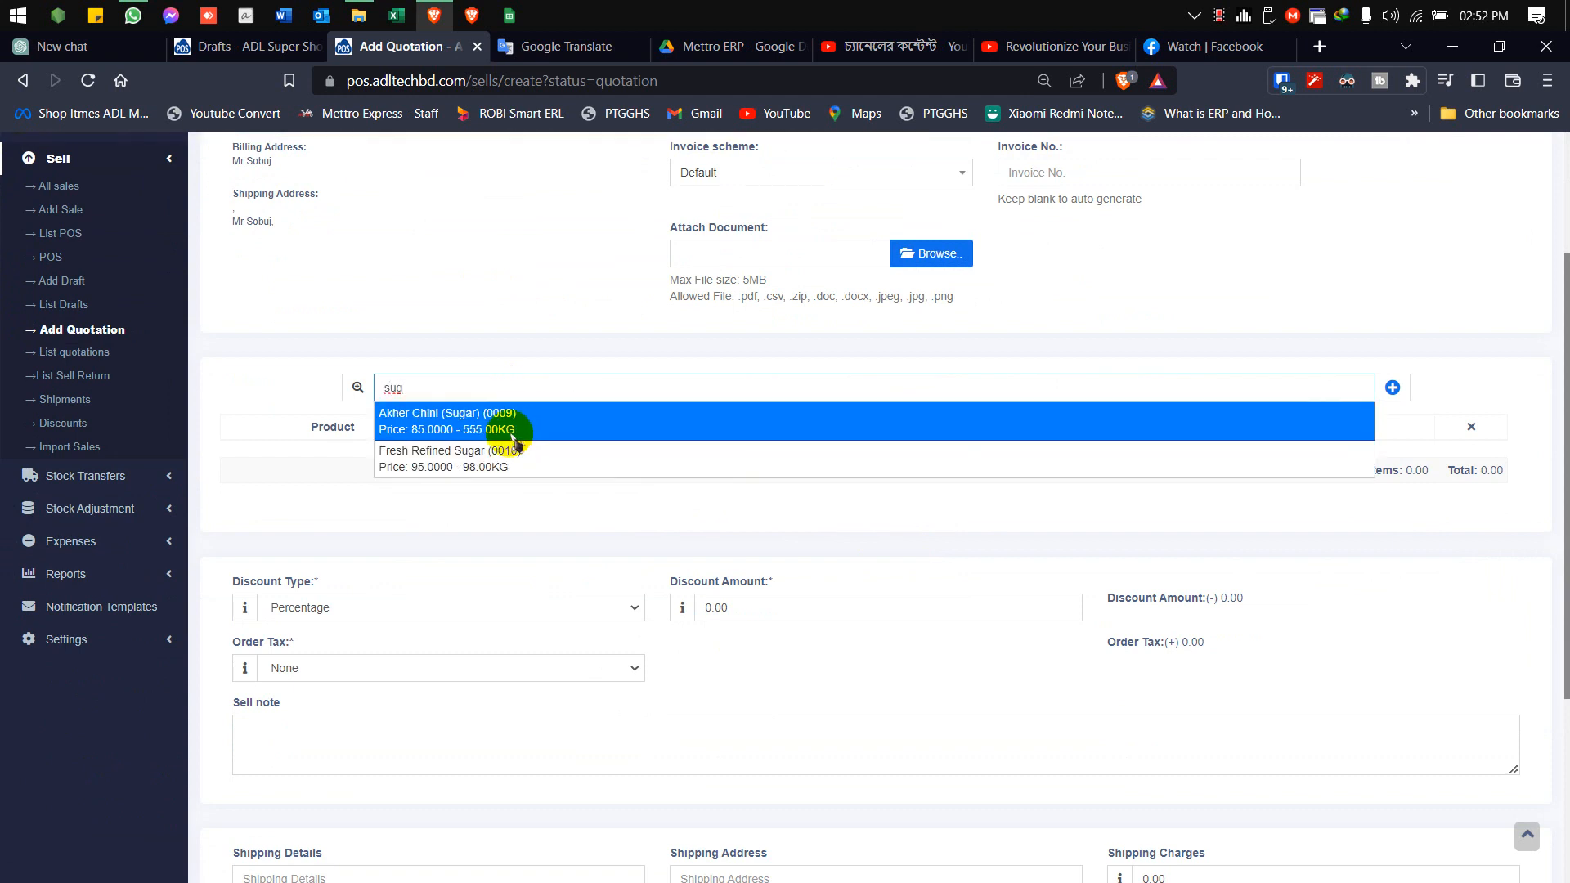
{"action": "left_click", "coordinate": [520, 433]}
{"action": "left_click", "coordinate": [753, 459]}
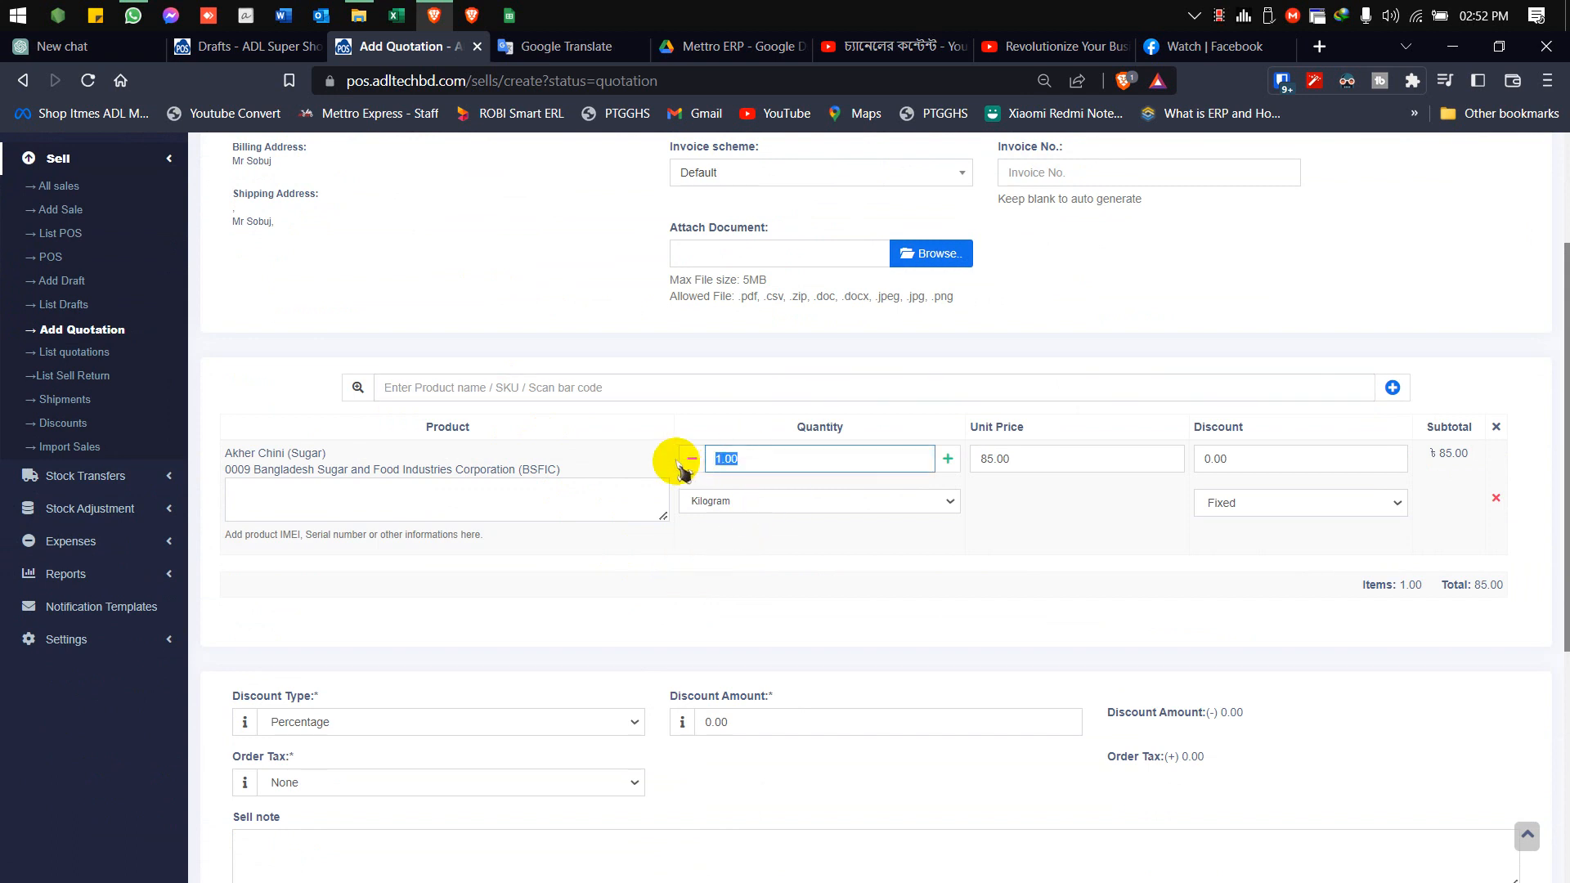
{"action": "type", "text": "10"}
{"action": "left_click", "coordinate": [974, 627]}
Save the quotation with the print option and cancel its print dialog
{"action": "scroll", "coordinate": [957, 631], "scroll_direction": "down", "scroll_amount": 5}
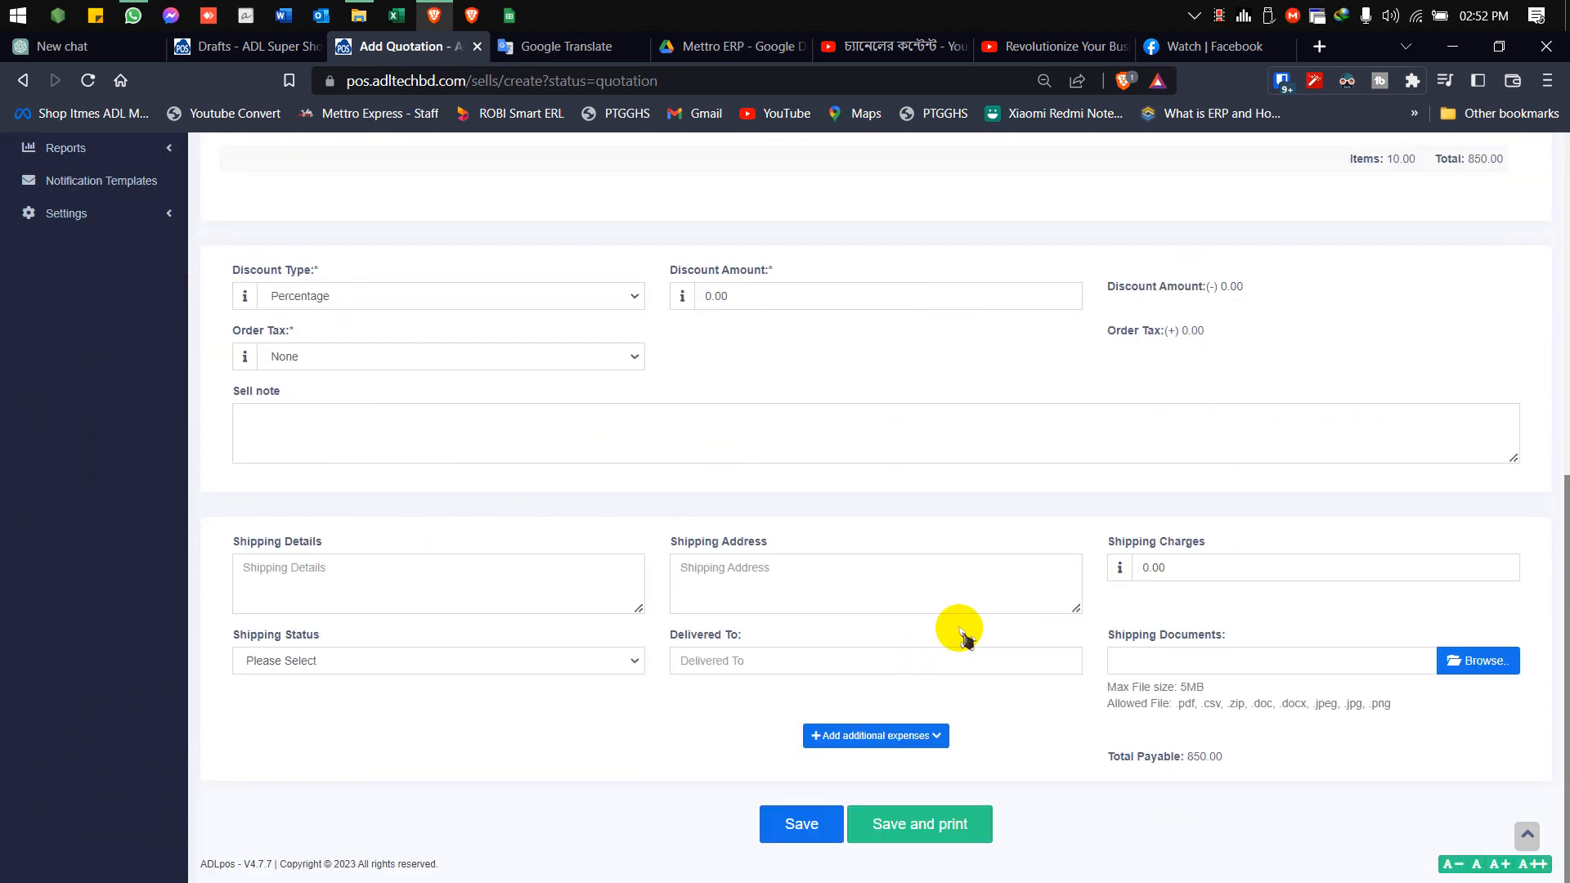
{"action": "left_click", "coordinate": [838, 825]}
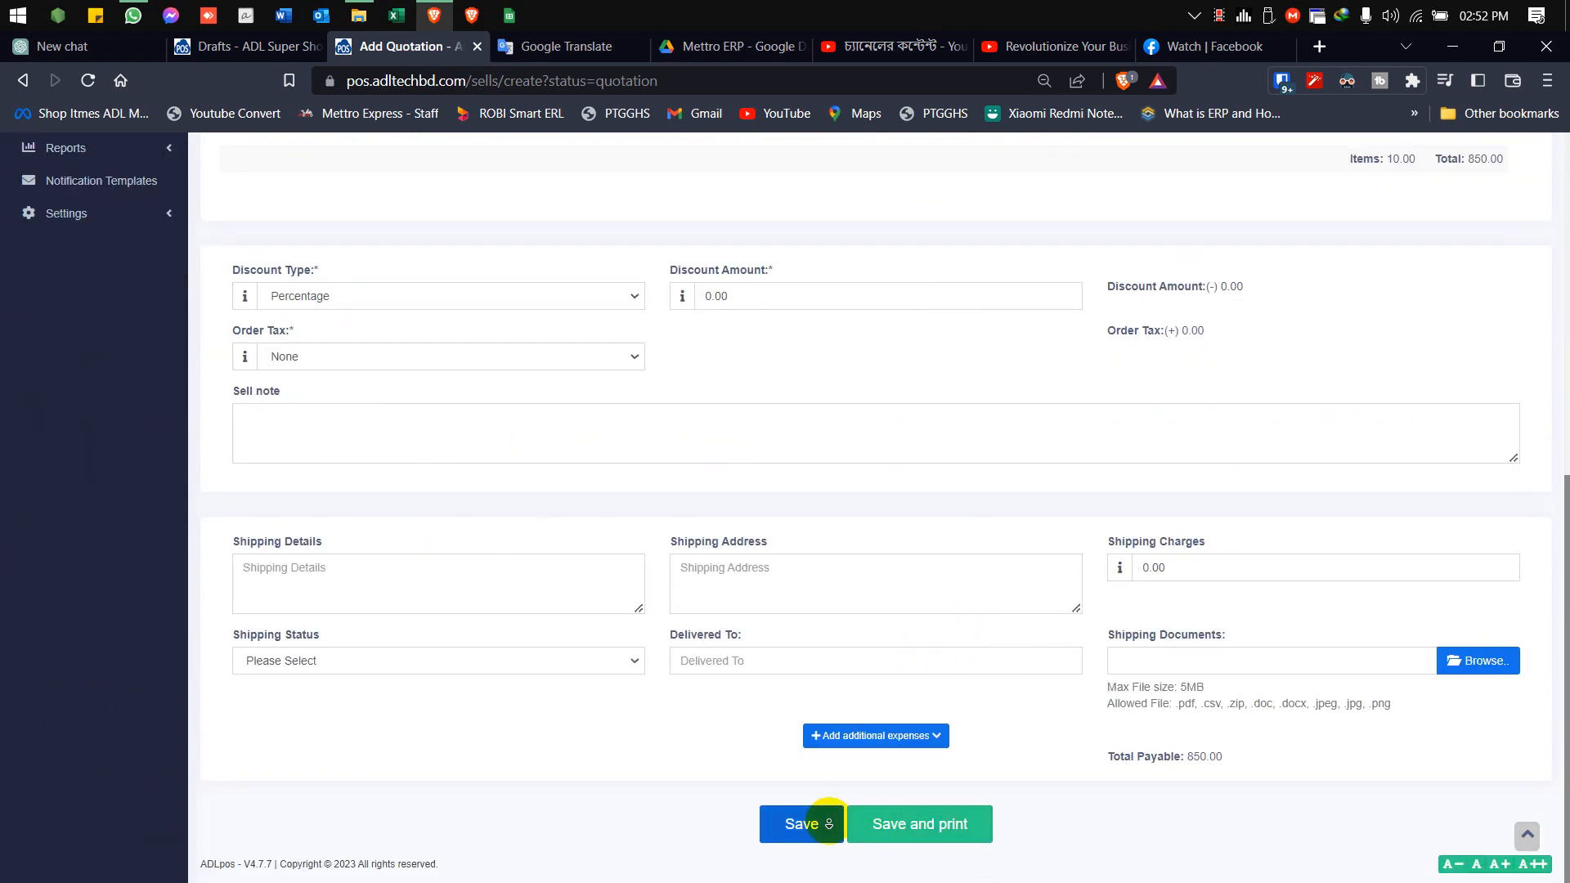
{"action": "left_click", "coordinate": [897, 830]}
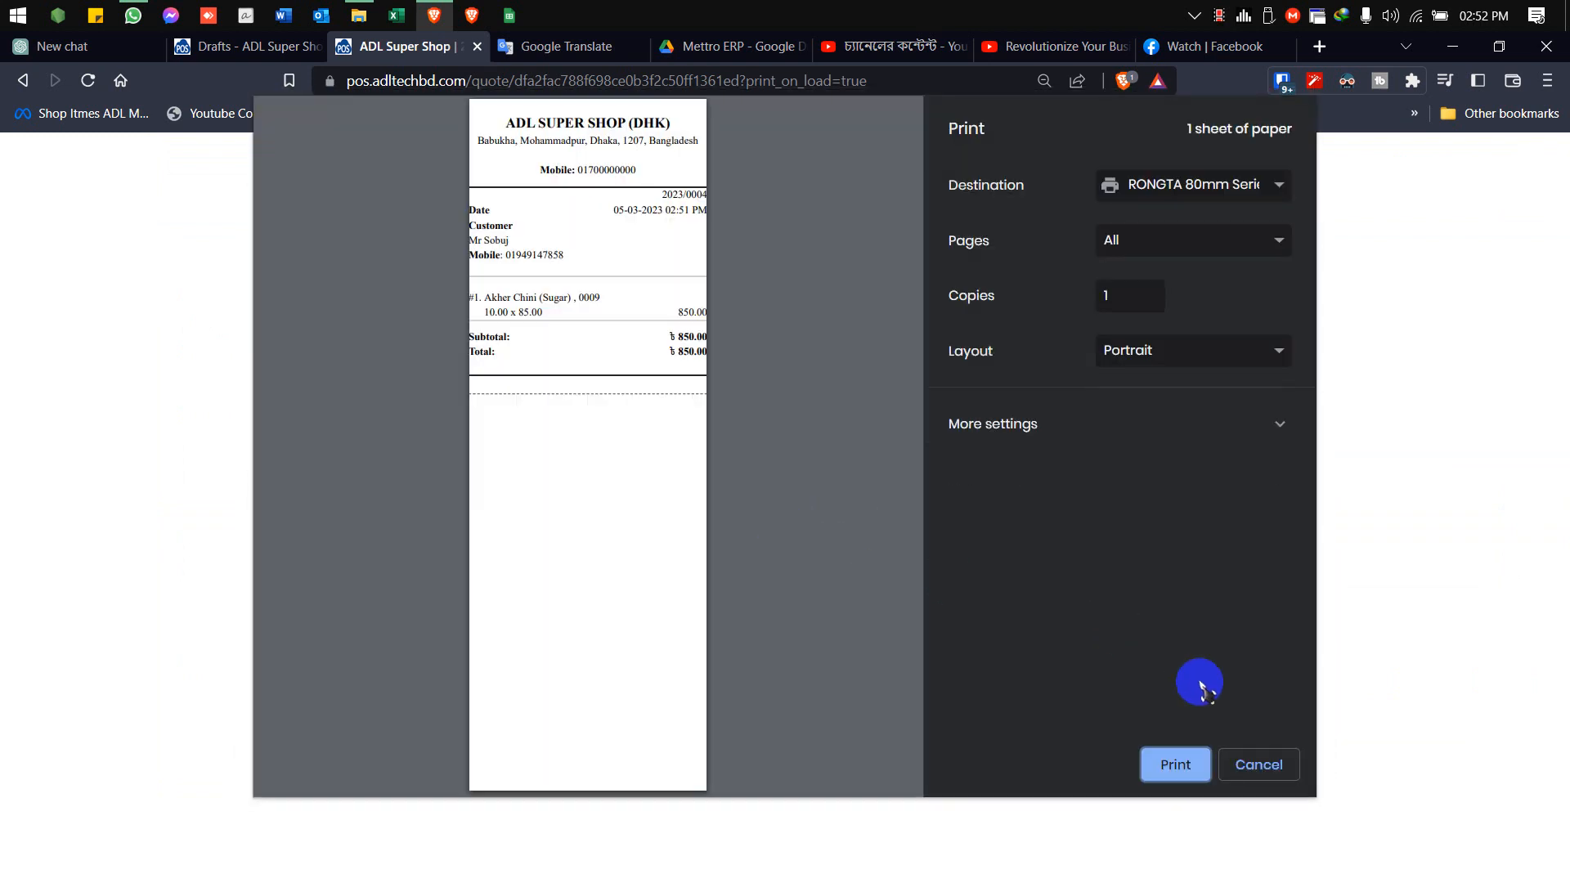
{"action": "left_click", "coordinate": [1257, 762]}
{"action": "left_click", "coordinate": [1237, 166]}
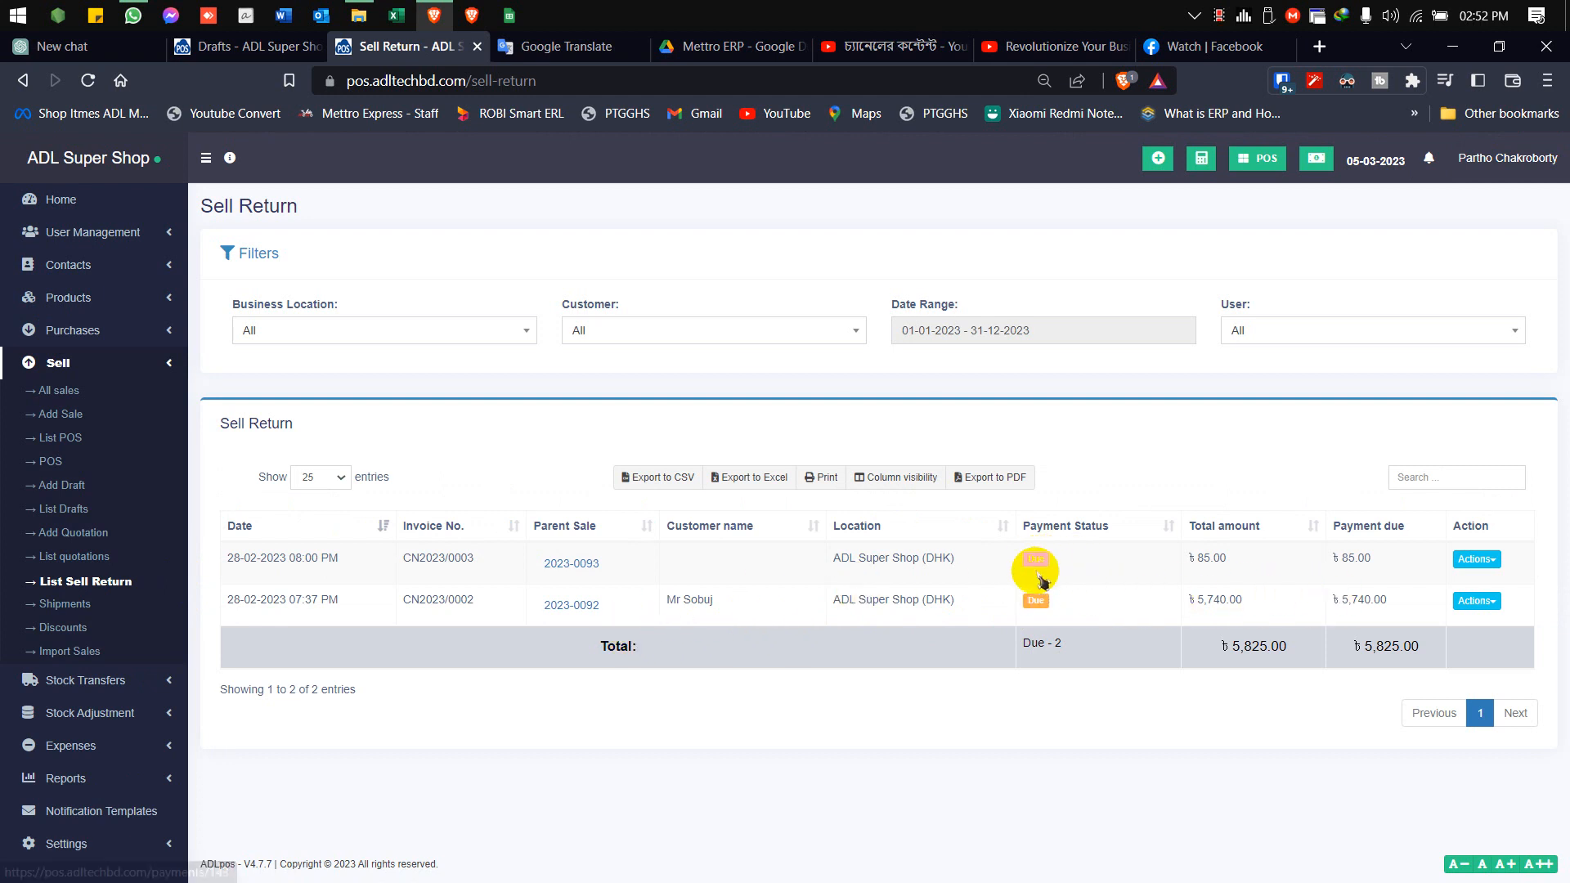
Add a cash payment of 85.00 to the newest sell return and save it
{"action": "left_click", "coordinate": [1480, 562]}
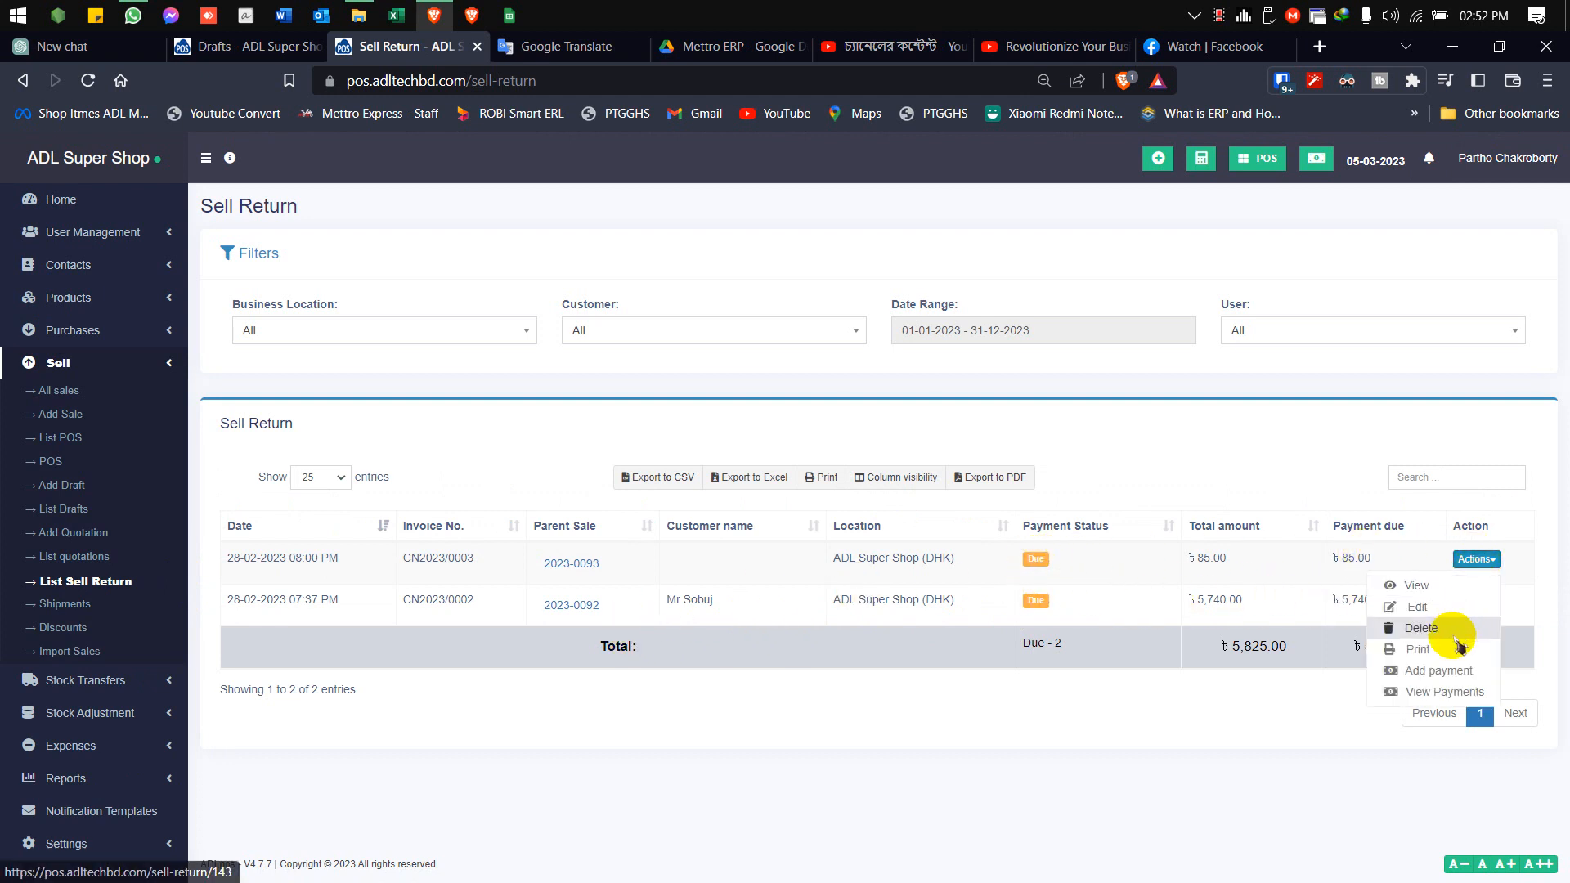
{"action": "left_click", "coordinate": [1438, 671]}
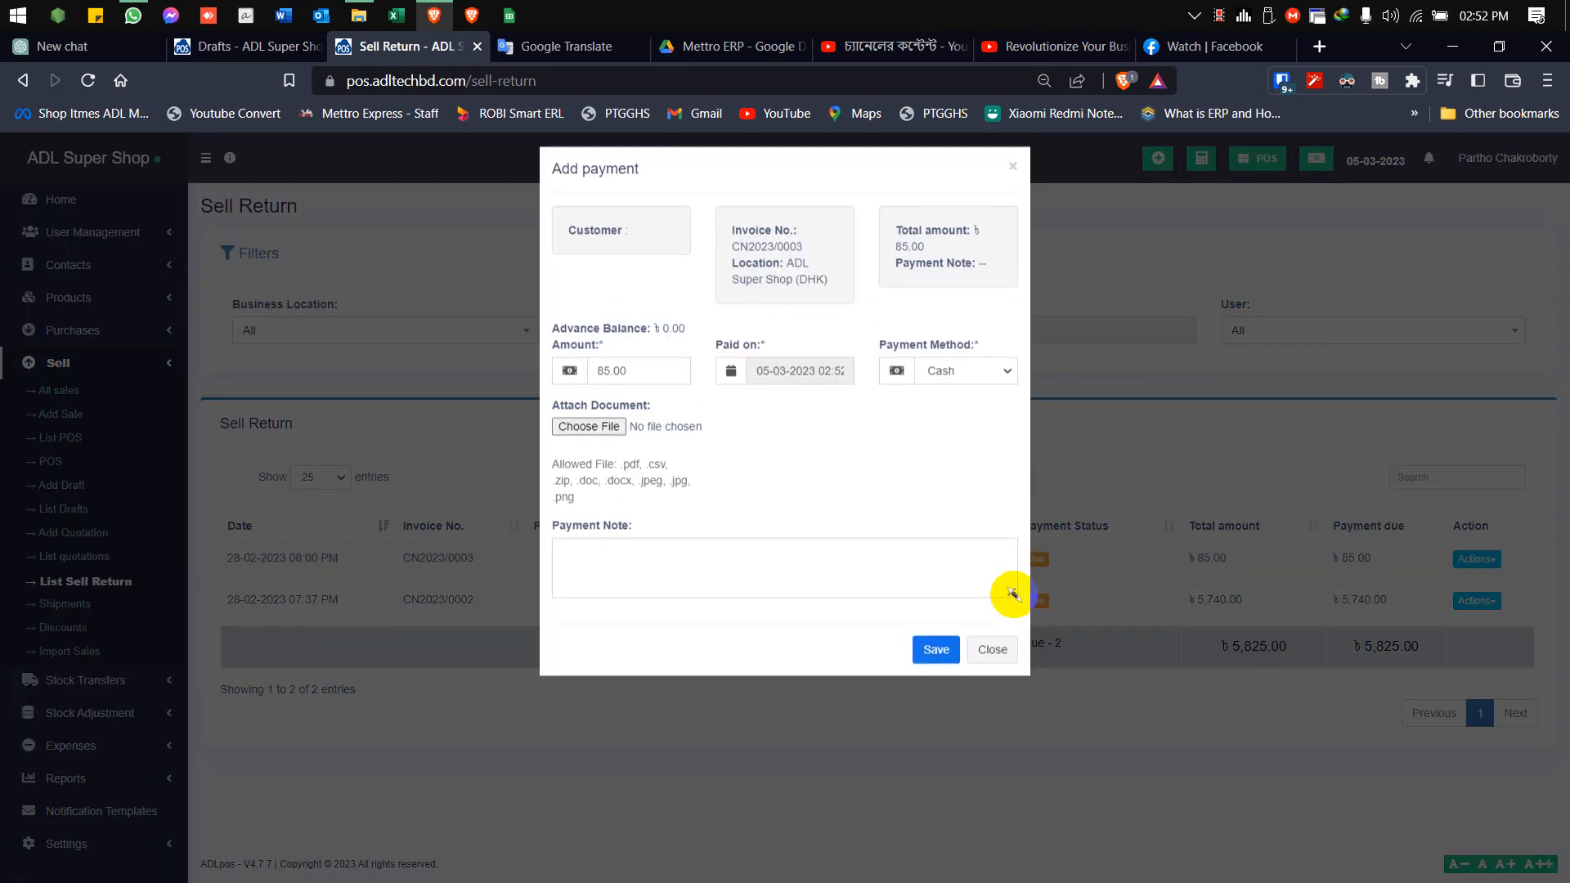
{"action": "double_click", "coordinate": [621, 383]}
{"action": "left_click", "coordinate": [814, 418]}
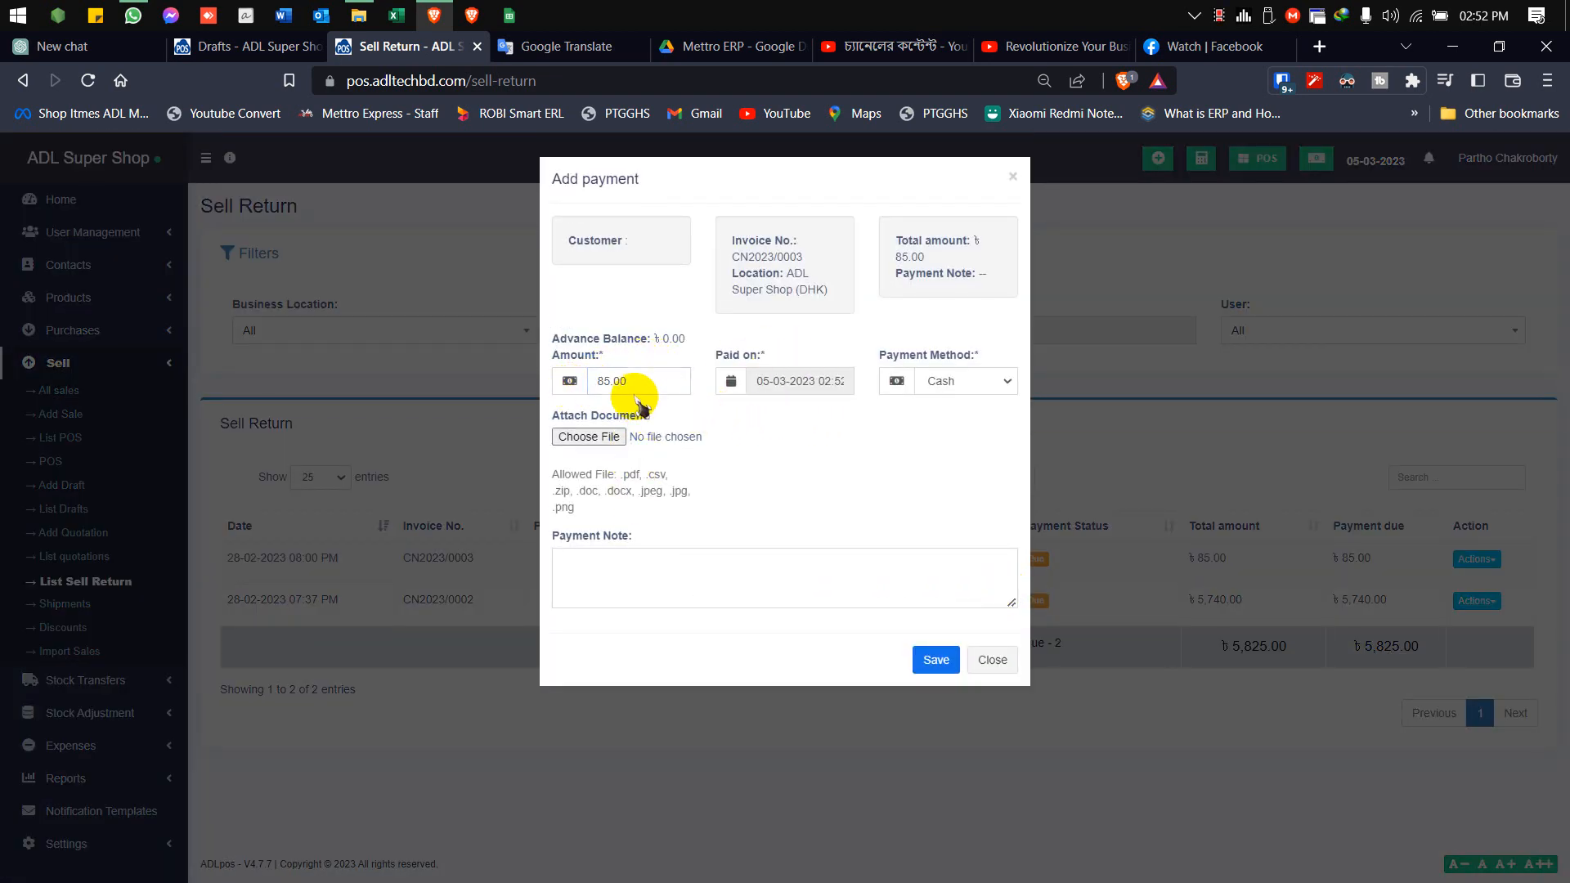
{"action": "left_click", "coordinate": [988, 382]}
{"action": "left_click", "coordinate": [884, 431]}
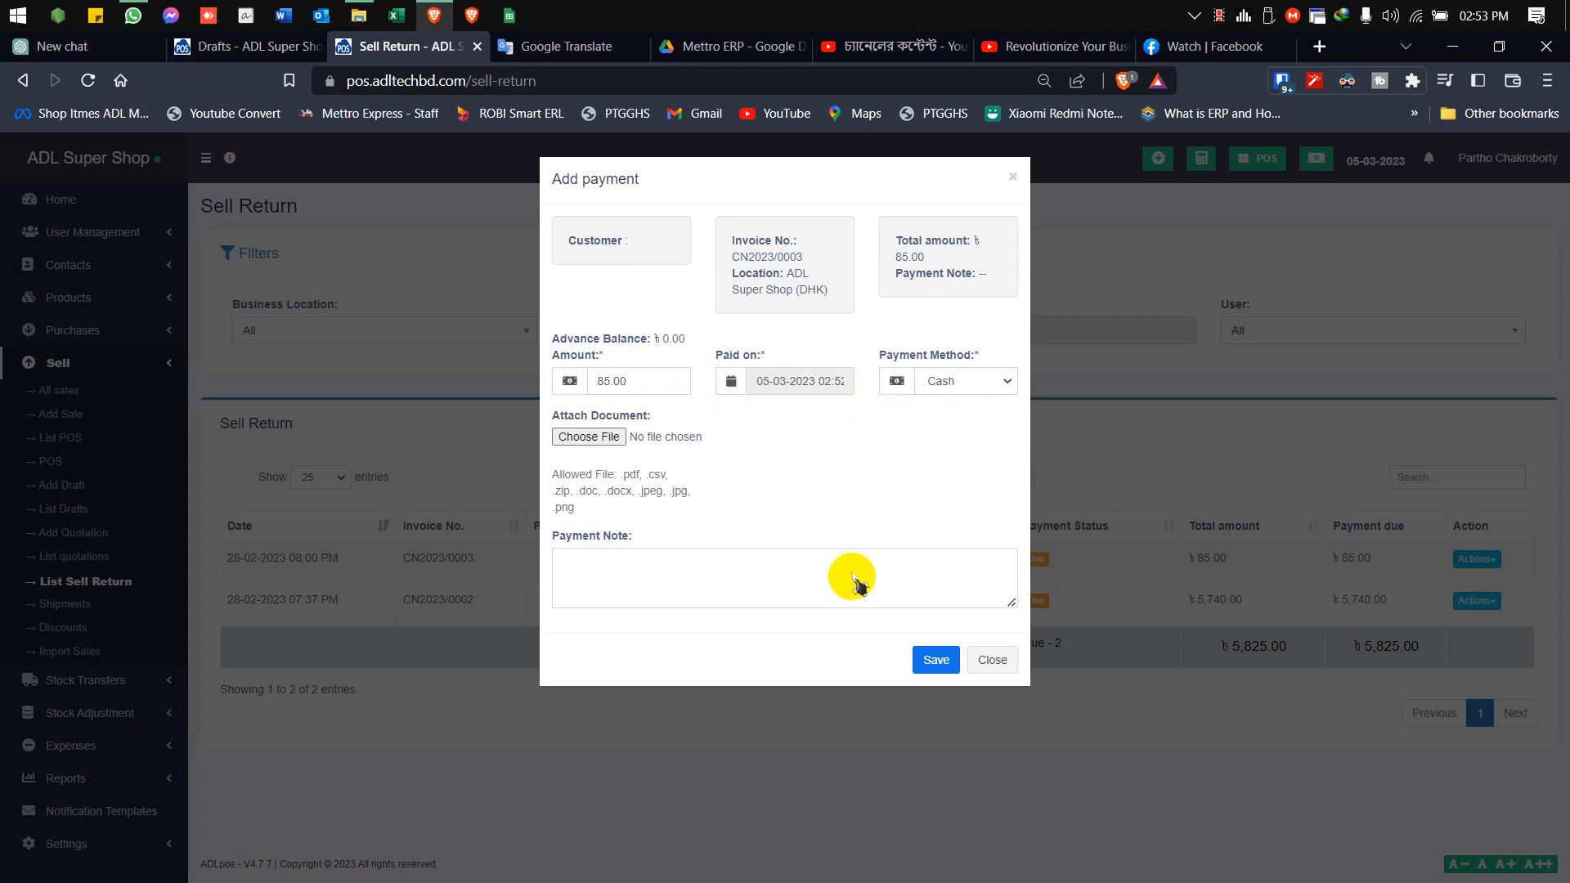
{"action": "left_click", "coordinate": [936, 661]}
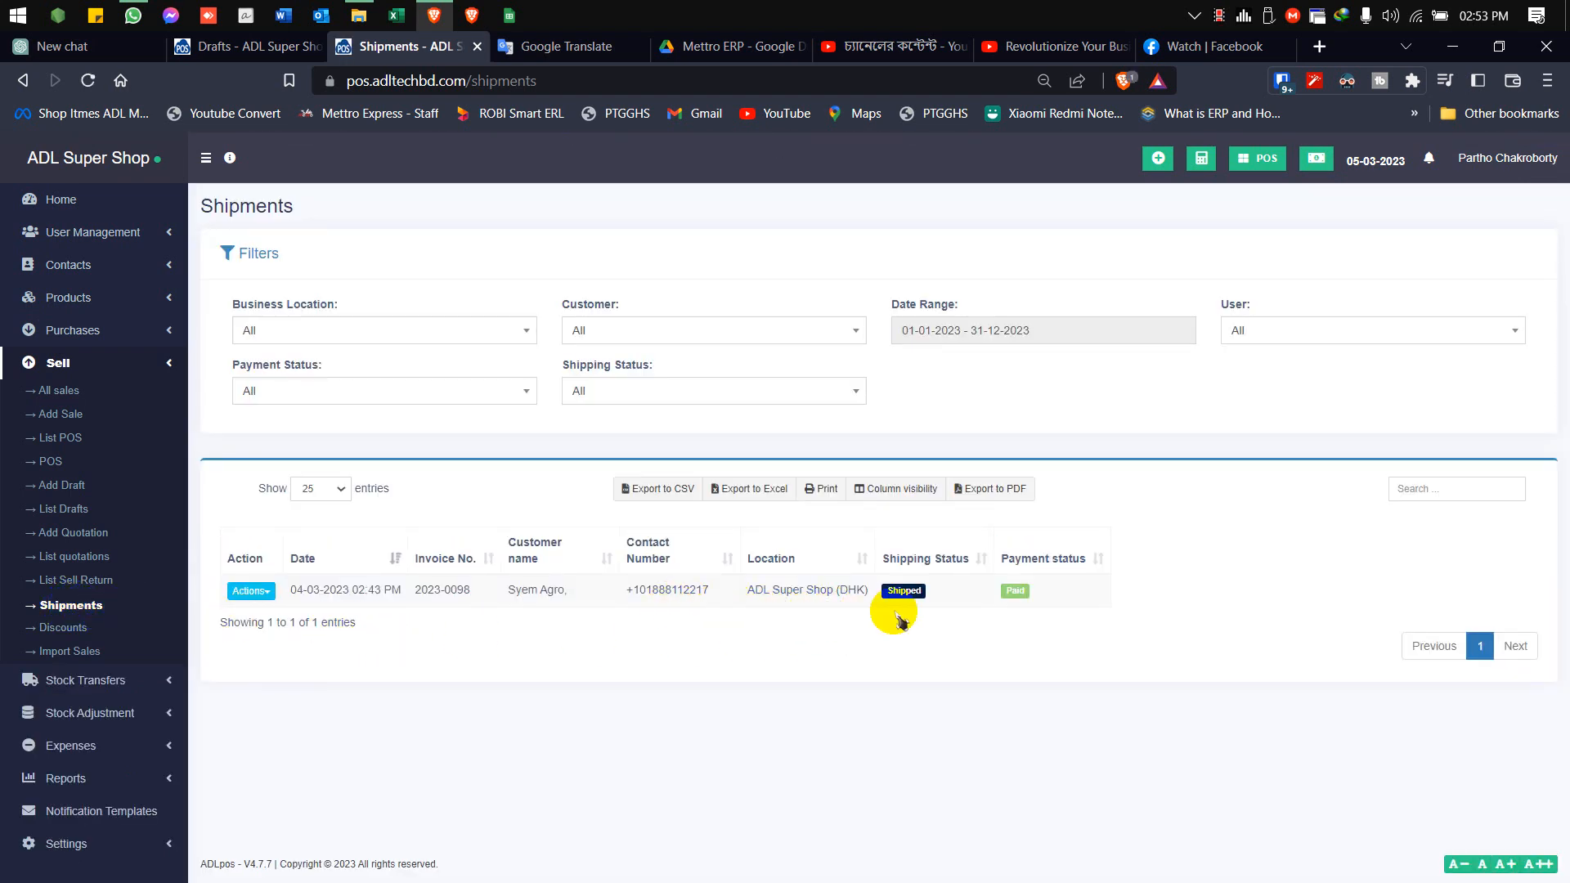
Edit the shipping of the listed shipment and update its shipping status to Delivered
{"action": "left_click", "coordinate": [265, 597]}
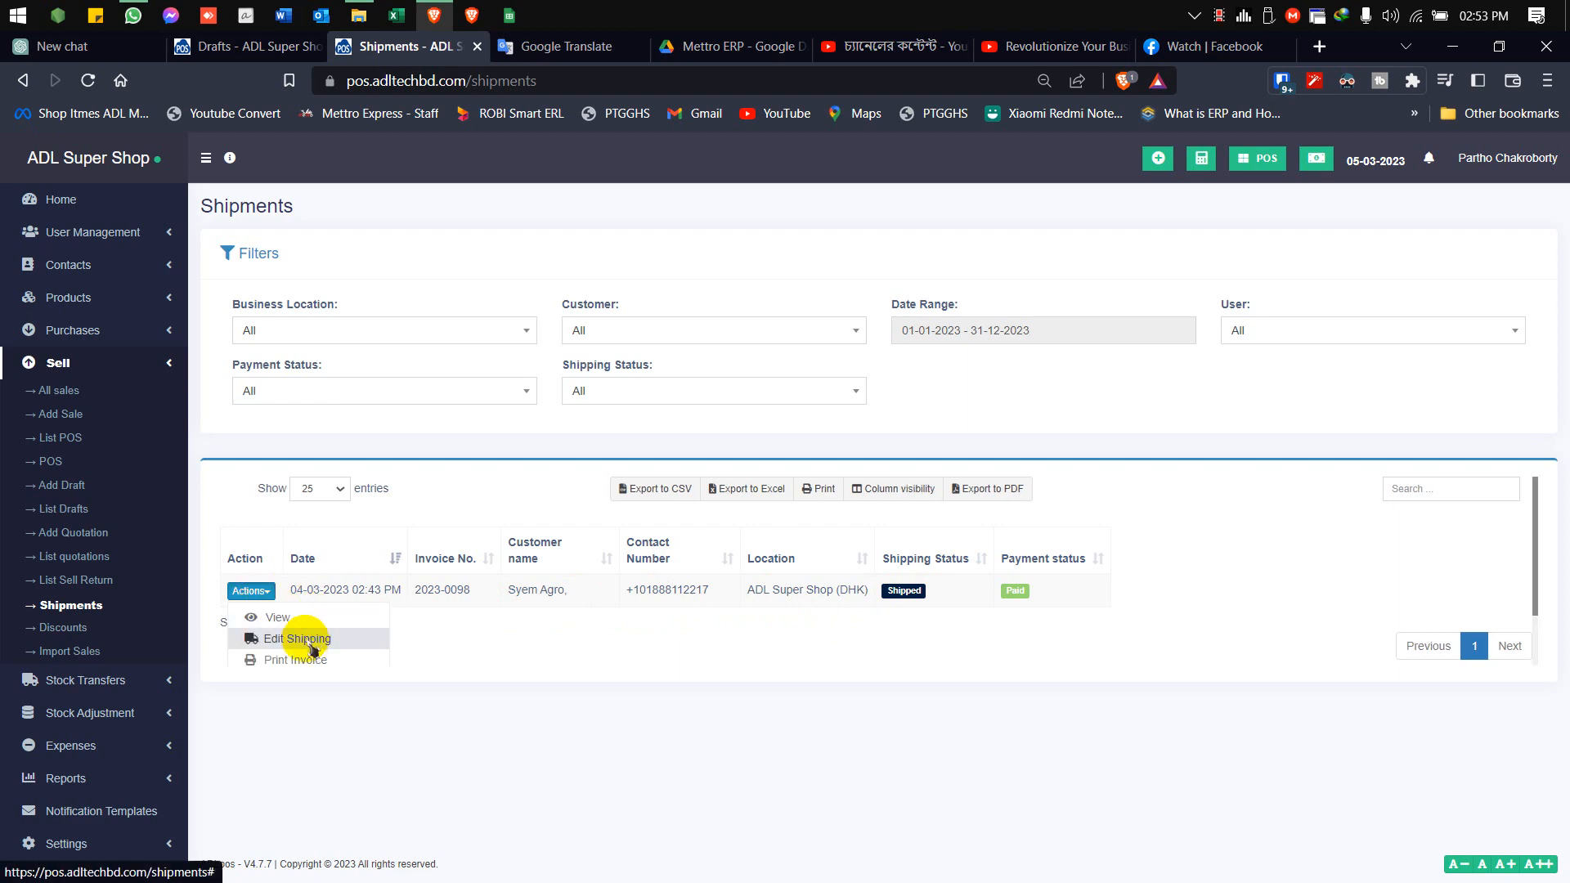
{"action": "left_click", "coordinate": [290, 641]}
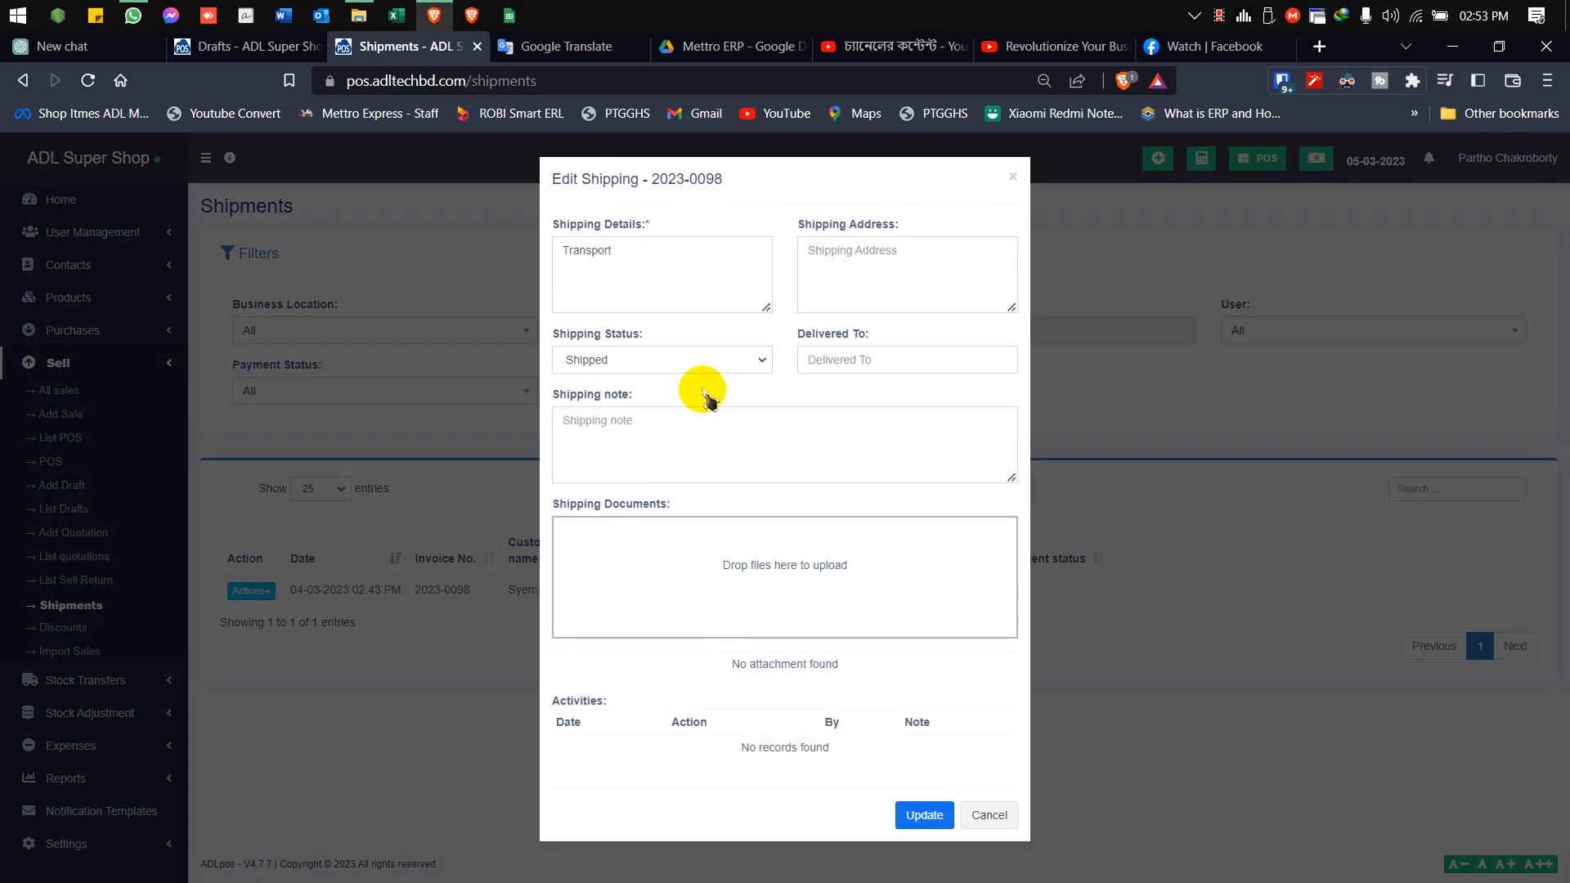
{"action": "left_click", "coordinate": [687, 366]}
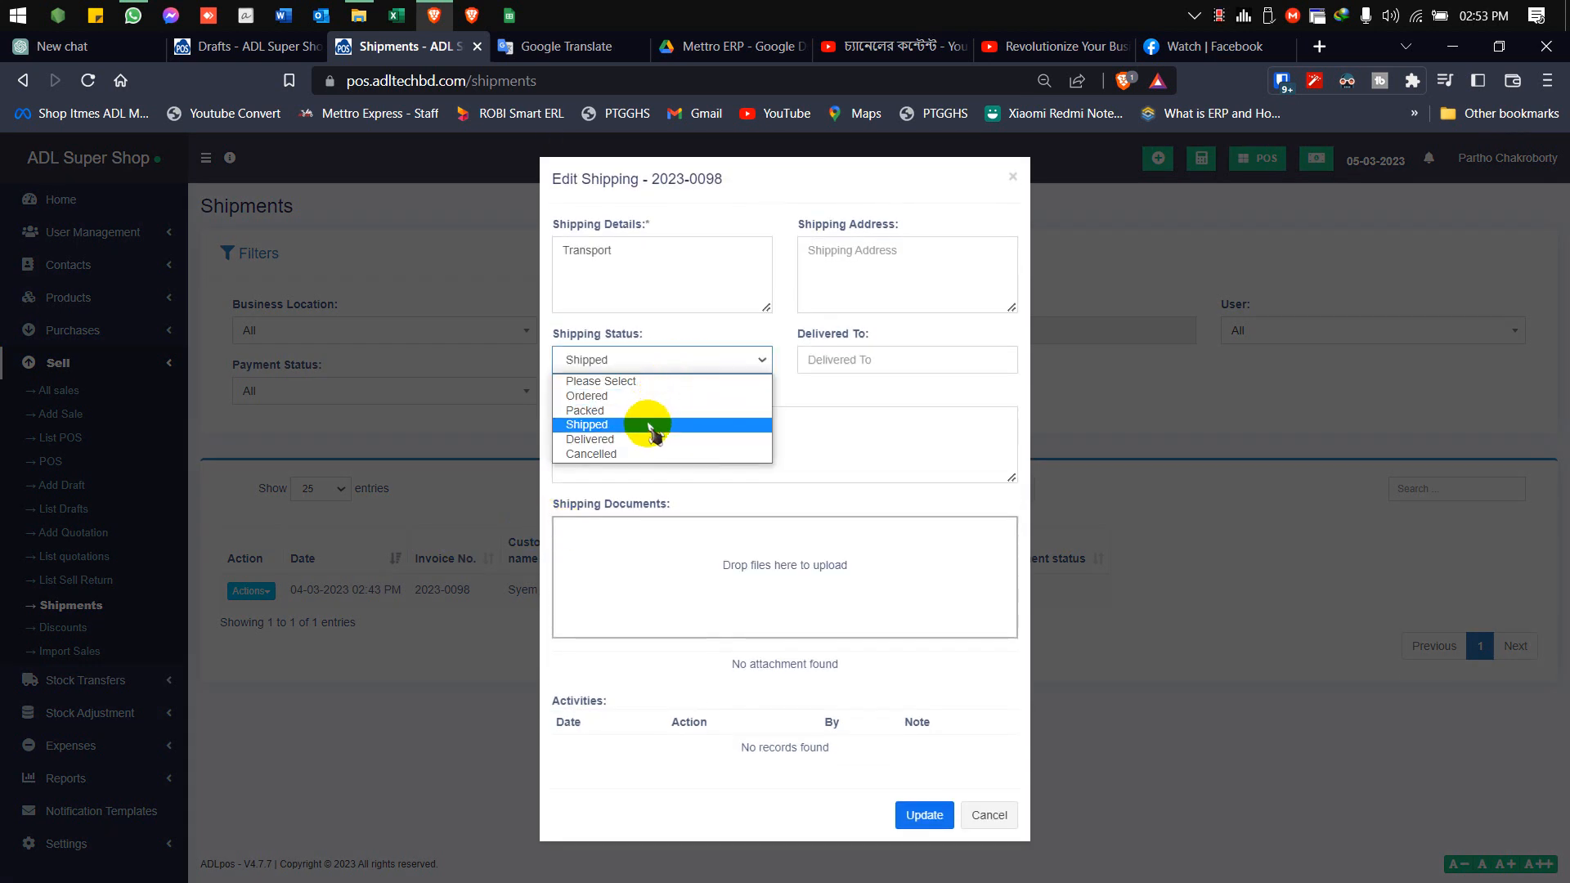
{"action": "left_click", "coordinate": [630, 441]}
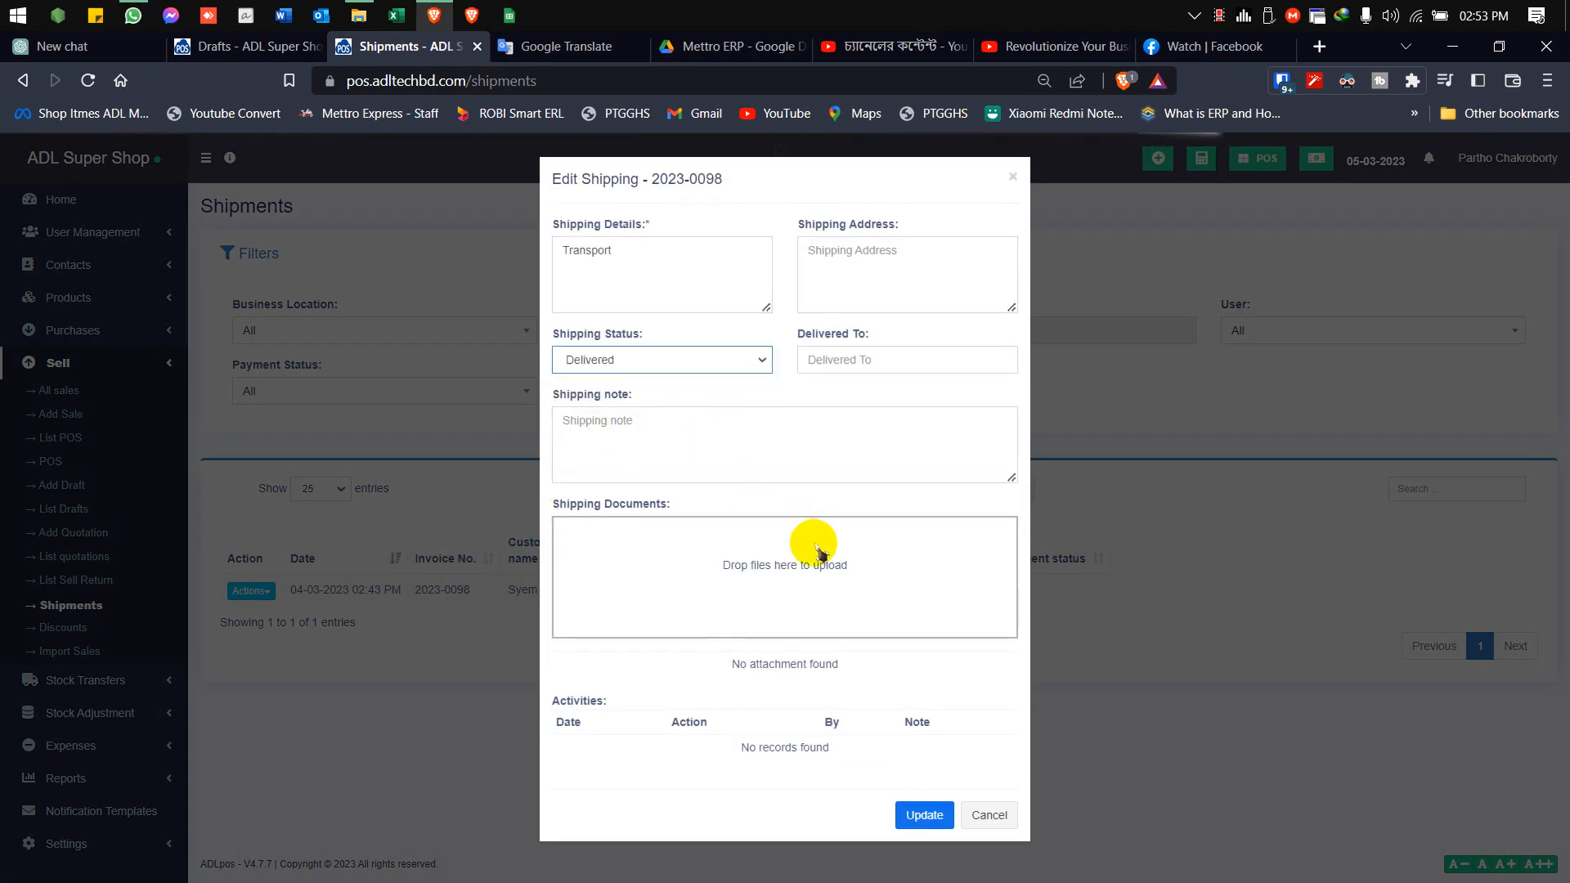
{"action": "left_click", "coordinate": [920, 815]}
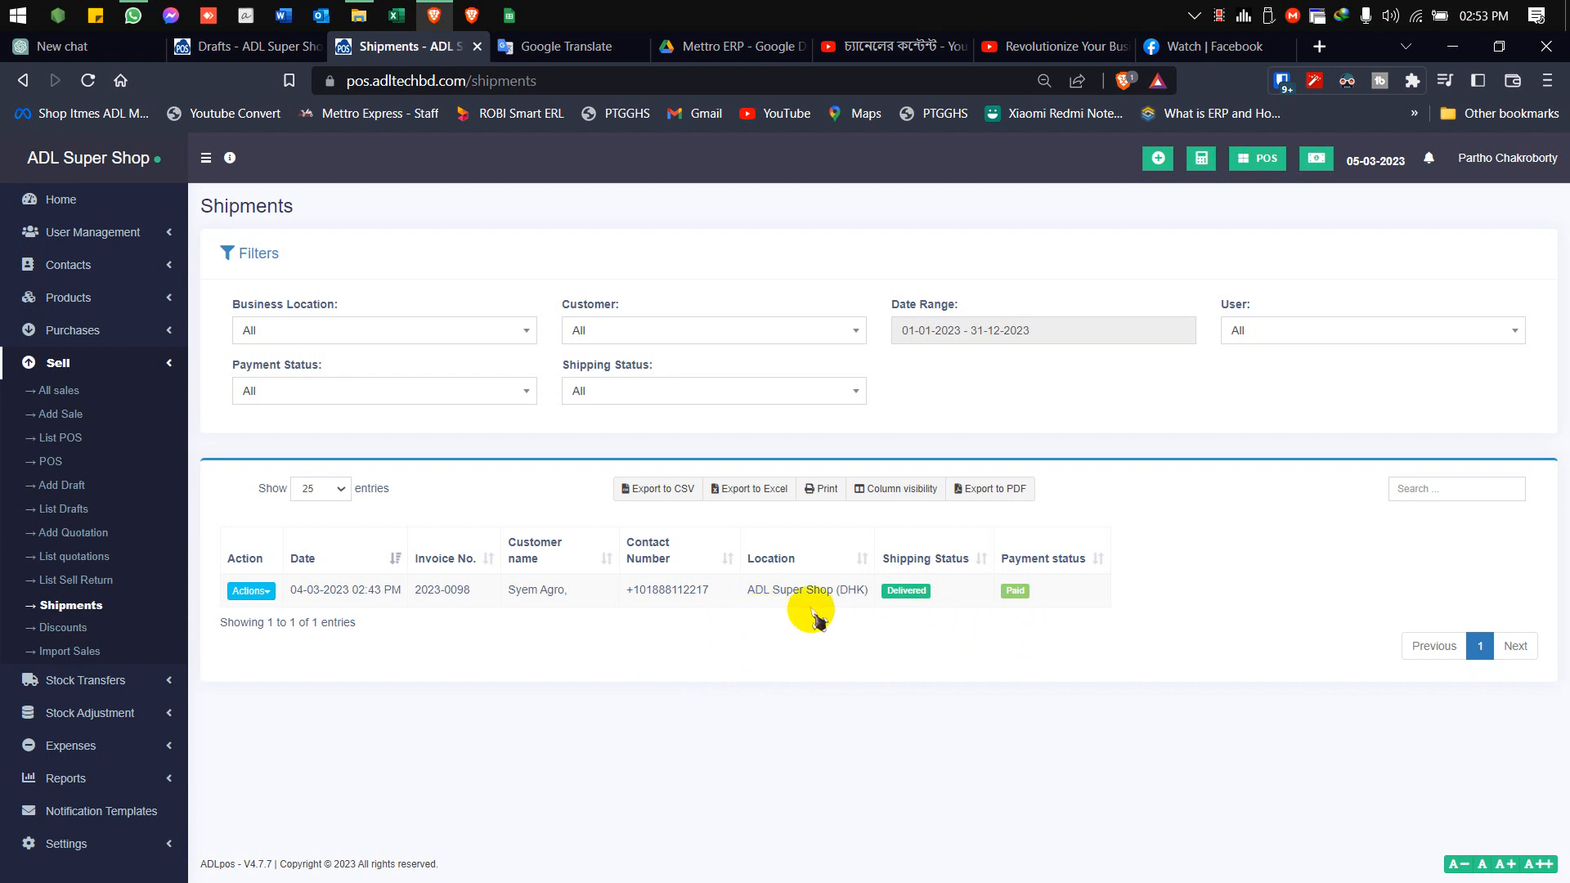
In the discounts list, set the end date of the Happy New Year 23% Discount Campaign to 05-03-2023 and update the discount
{"action": "left_click", "coordinate": [65, 630]}
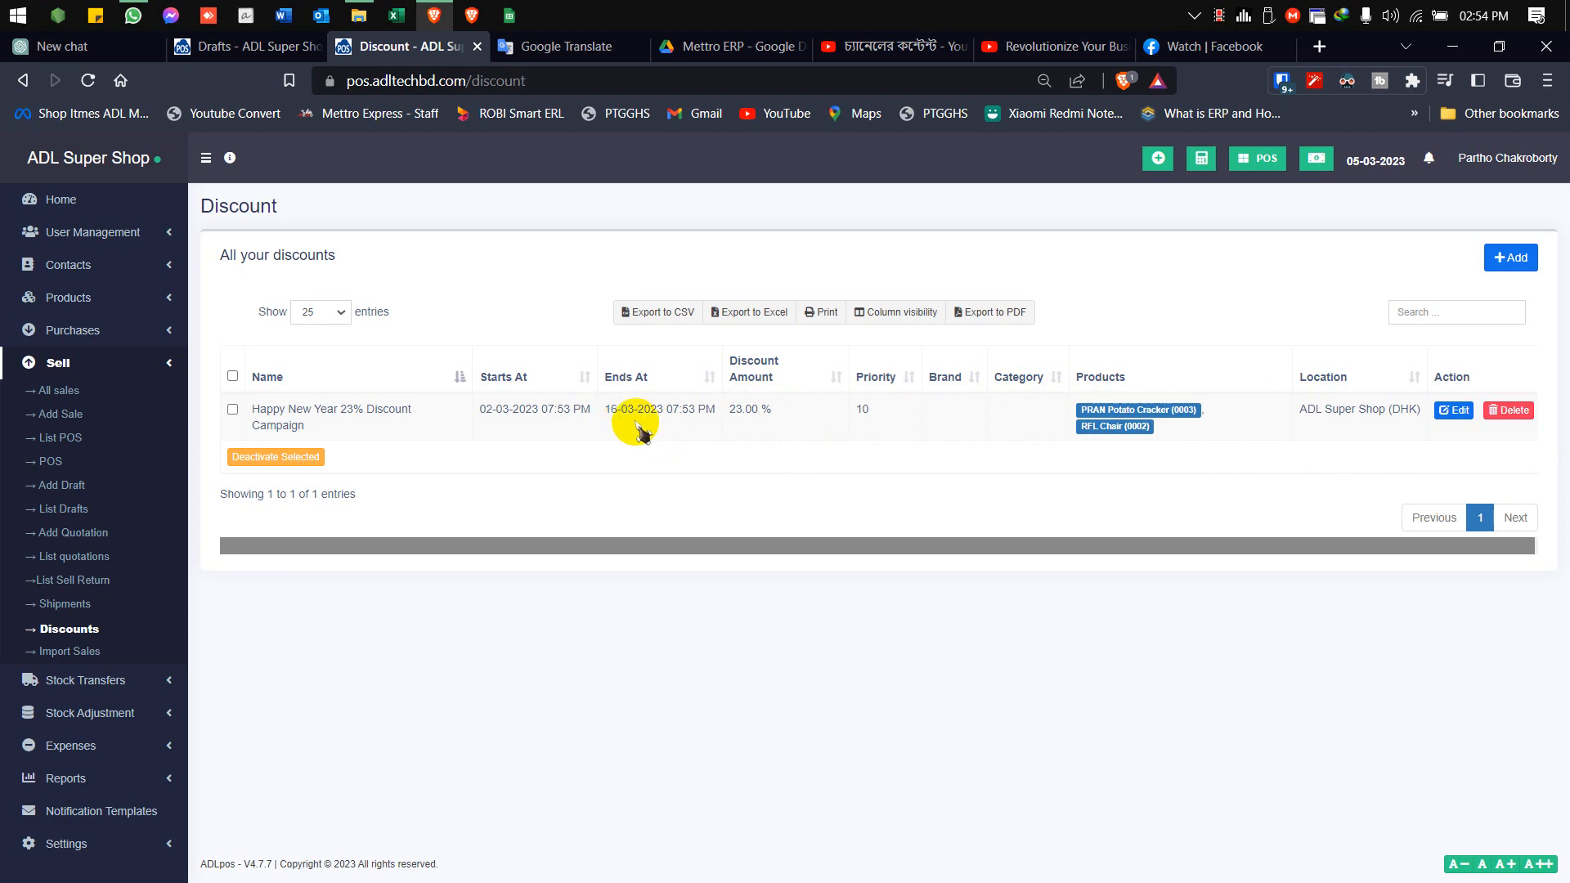
{"action": "left_click", "coordinate": [1456, 411]}
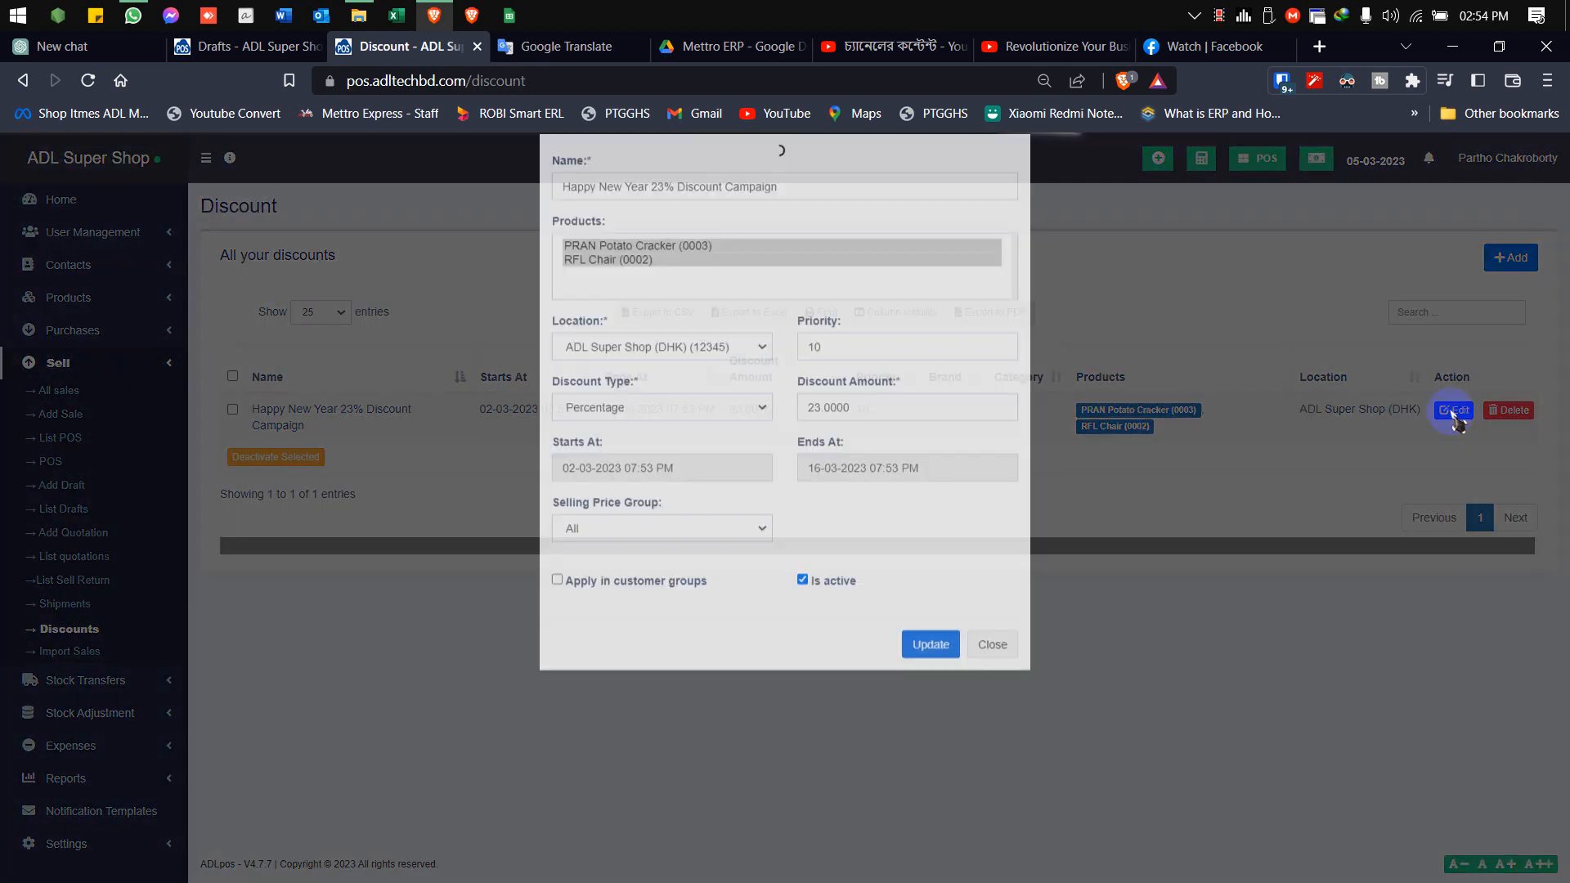
{"action": "left_click", "coordinate": [824, 493]}
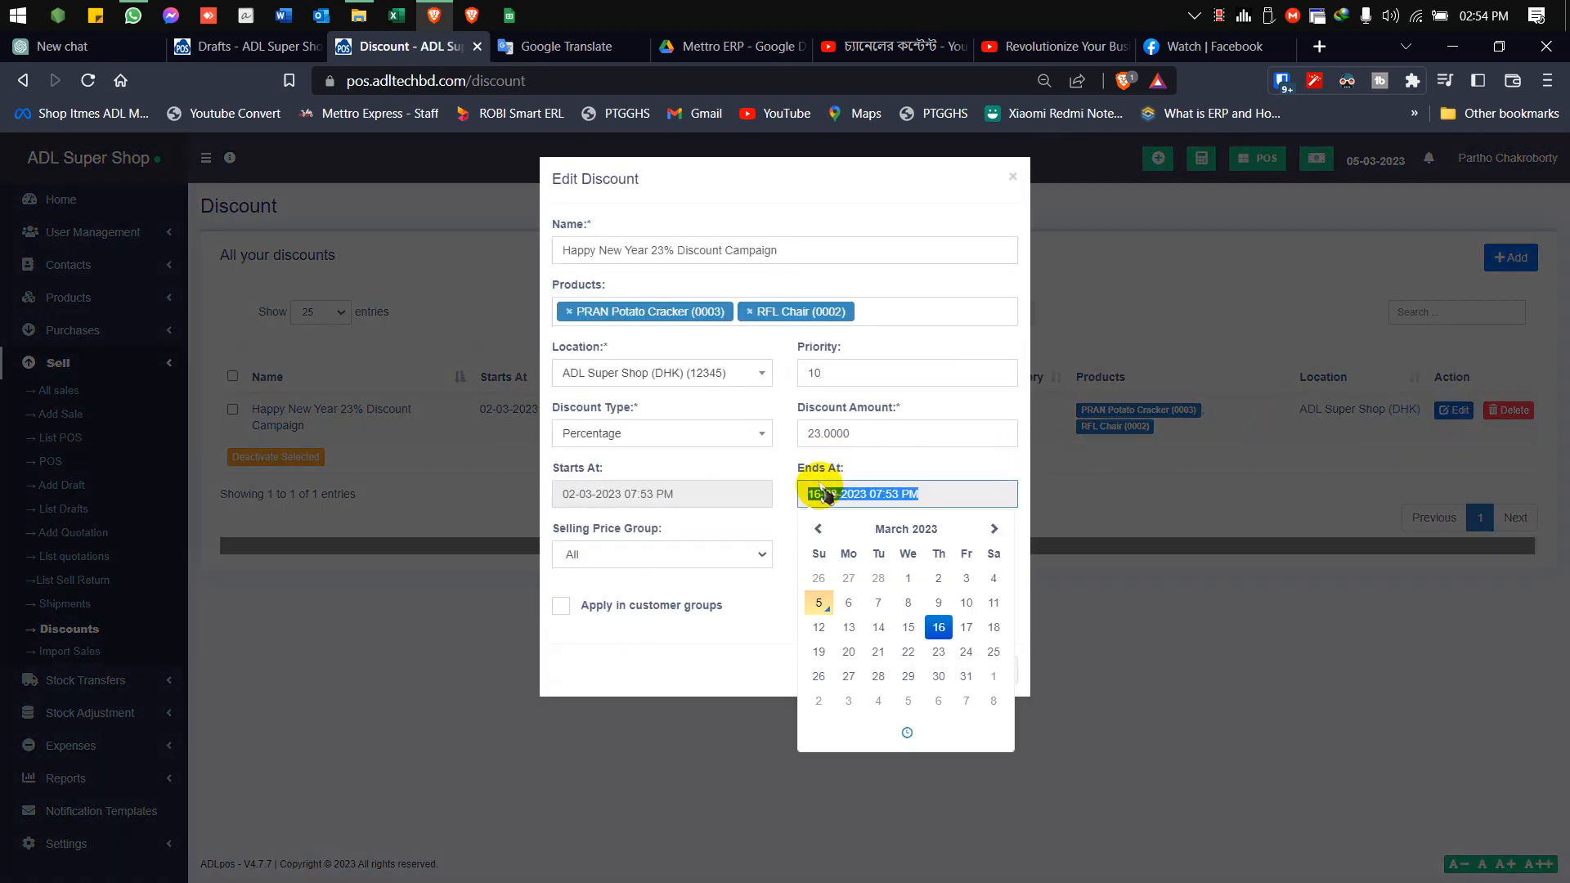
{"action": "left_click", "coordinate": [1461, 25]}
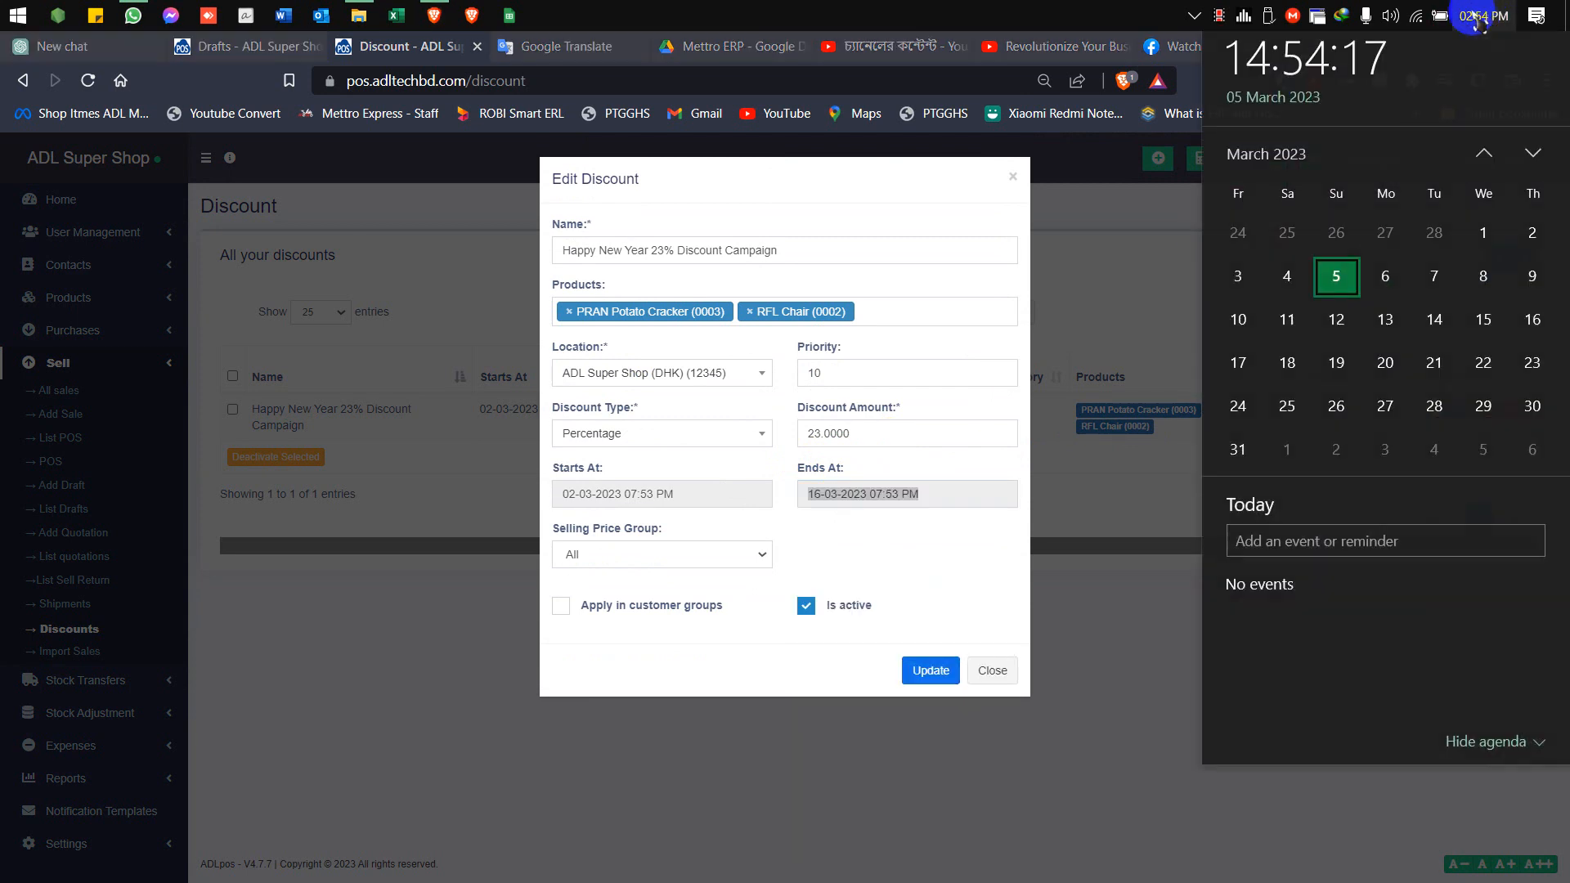
{"action": "left_click", "coordinate": [818, 494]}
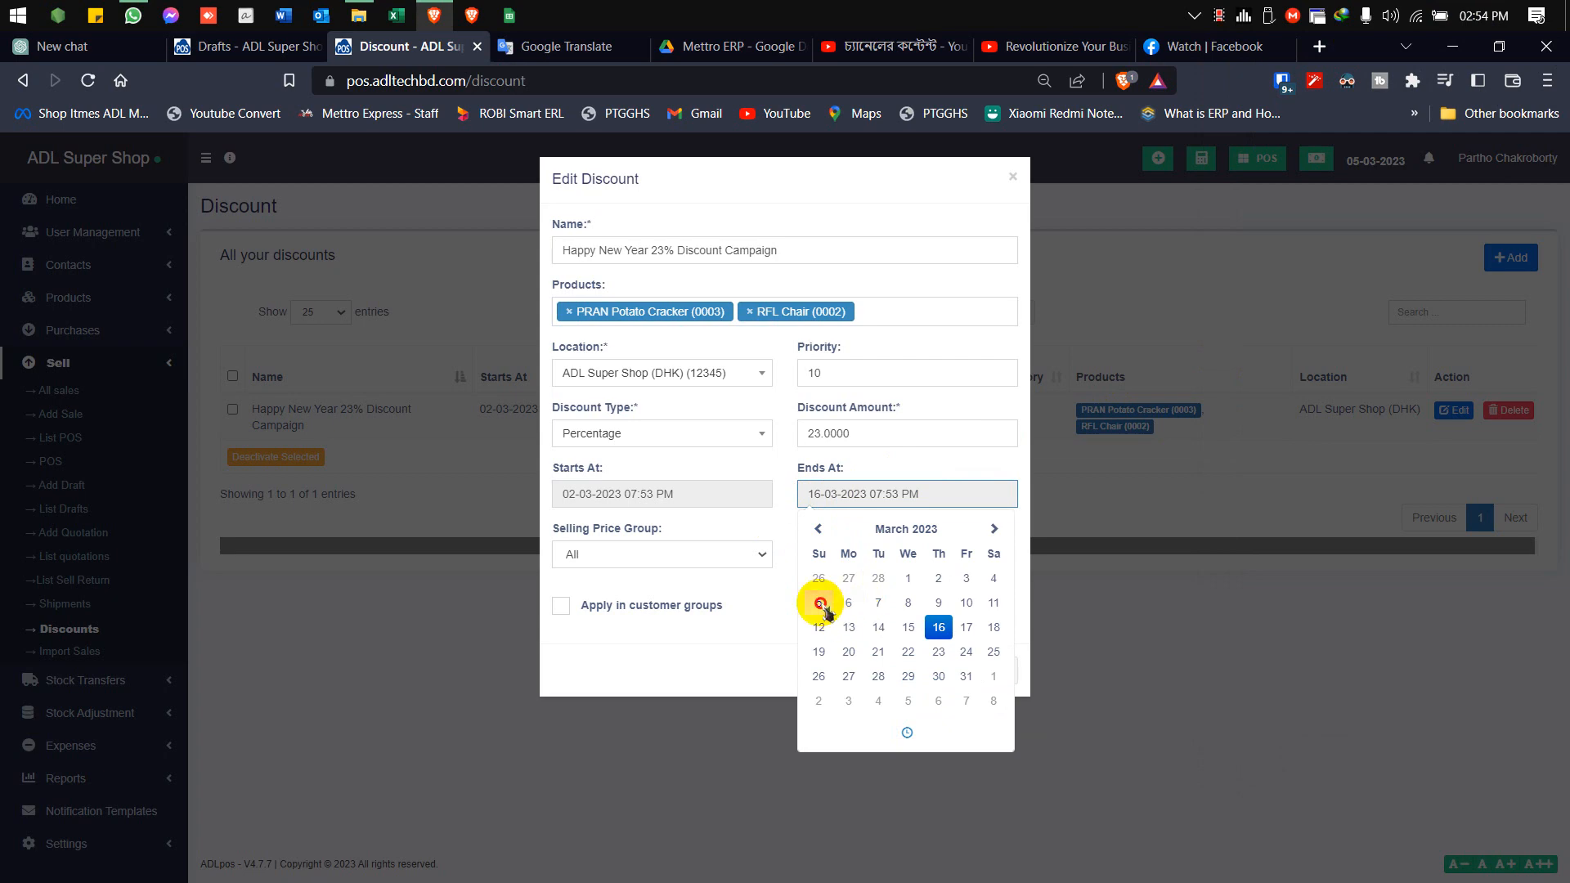
{"action": "left_click", "coordinate": [773, 633]}
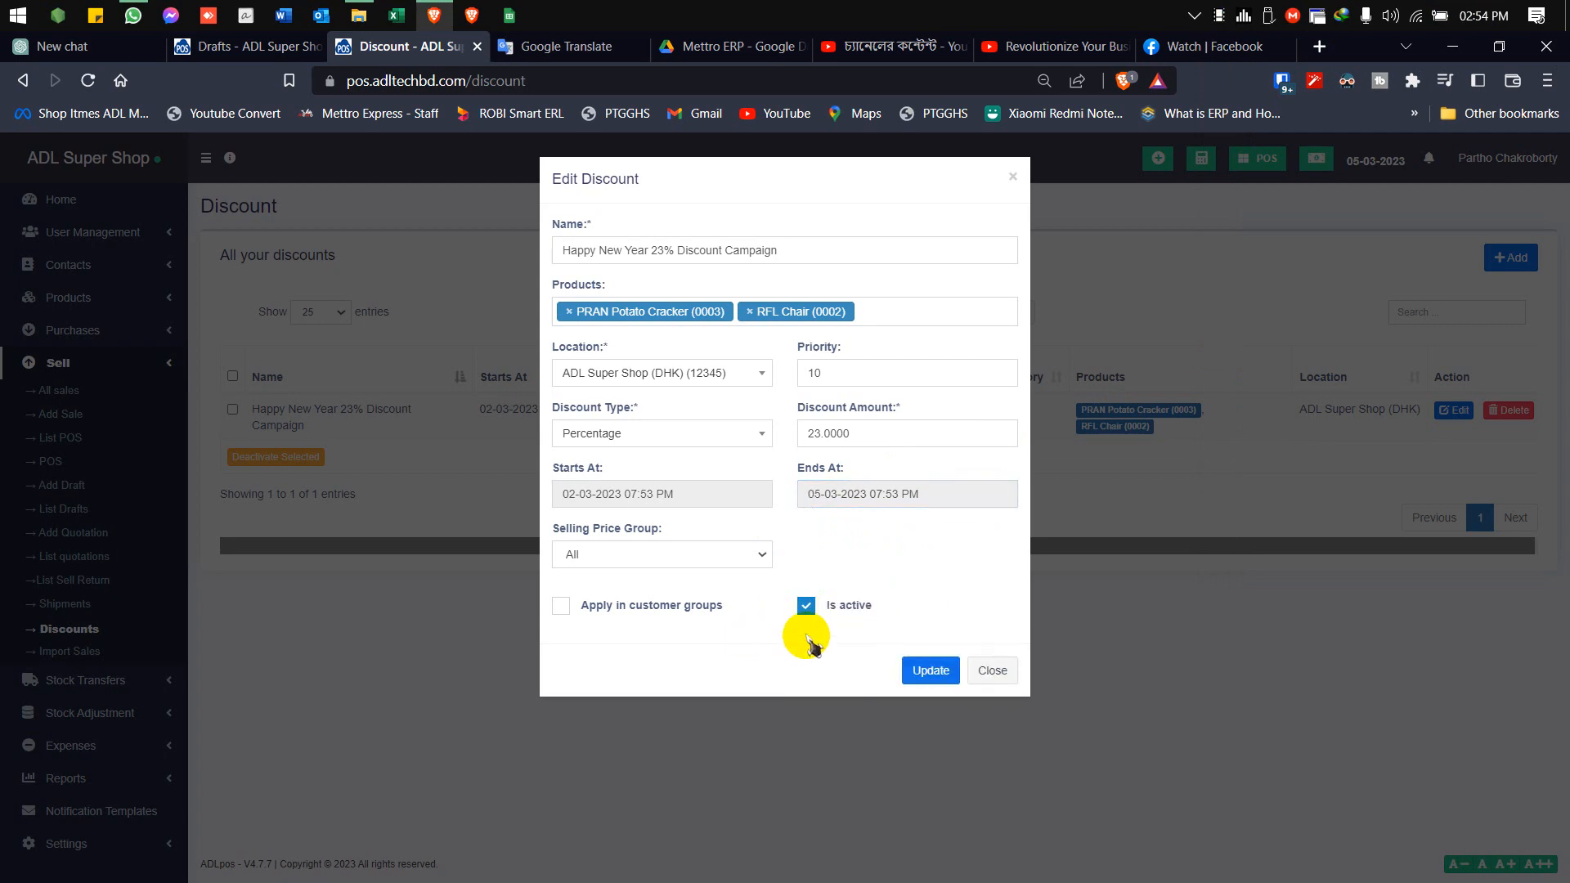
{"action": "left_click", "coordinate": [919, 670]}
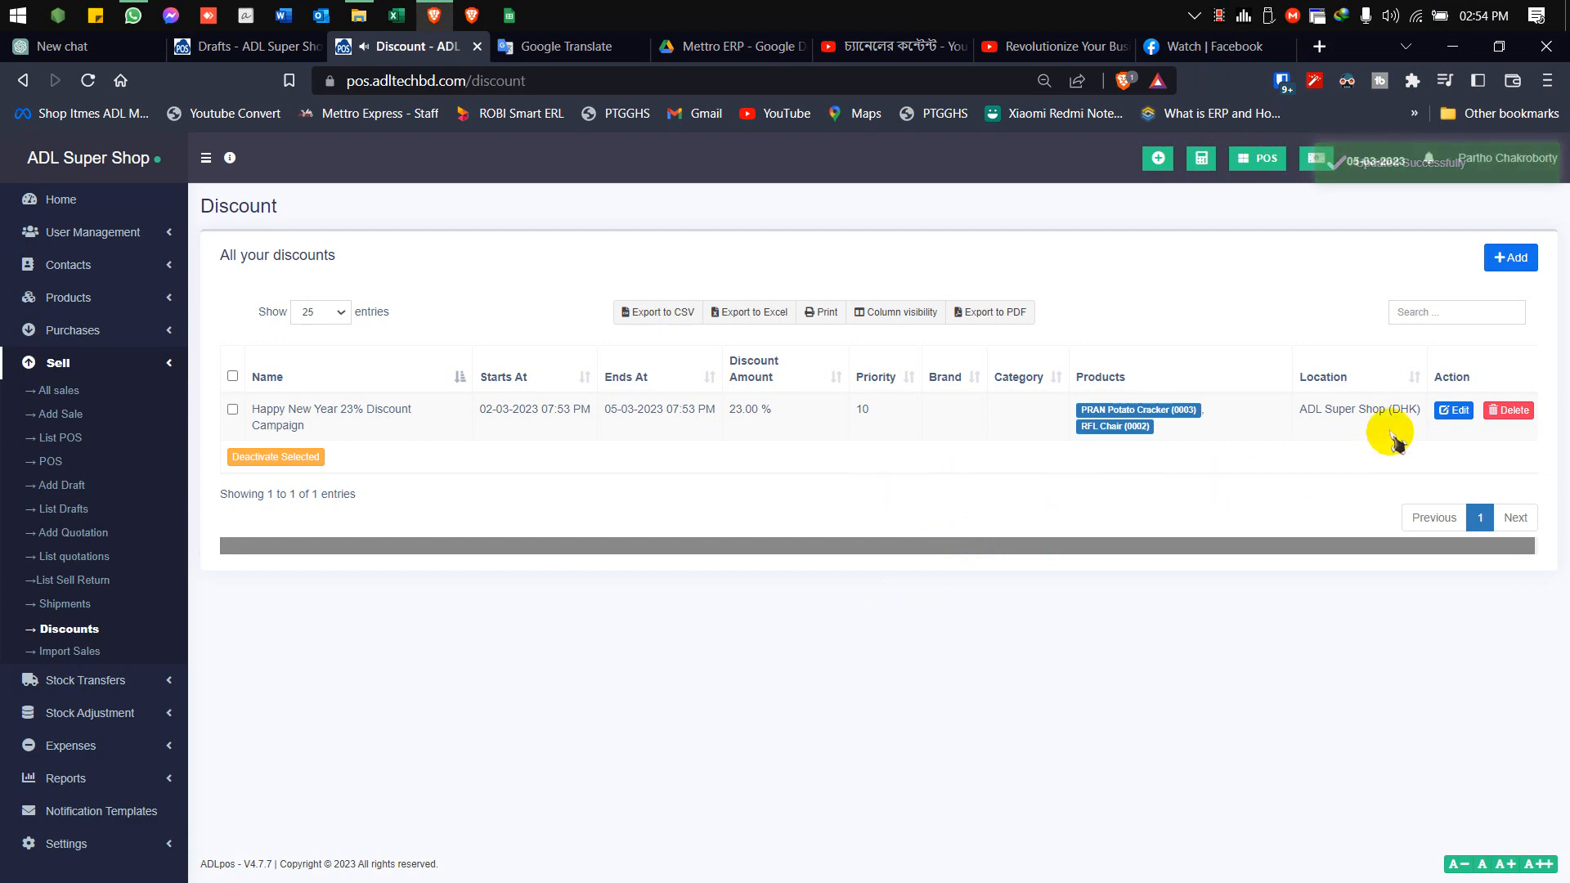
{"action": "left_click", "coordinate": [1453, 406]}
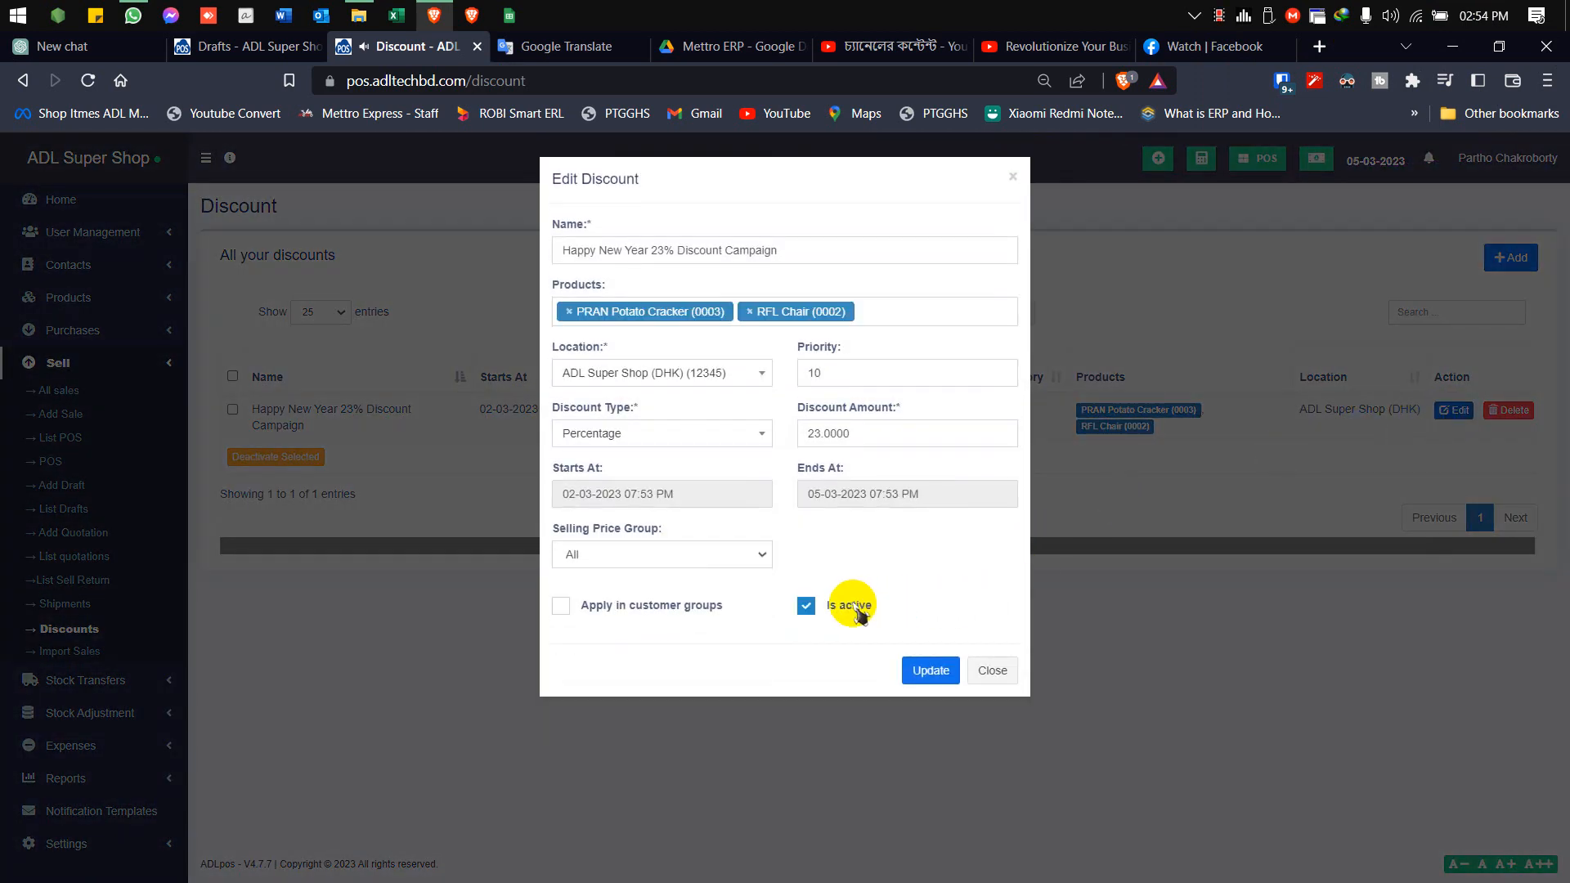
{"action": "left_click", "coordinate": [917, 672]}
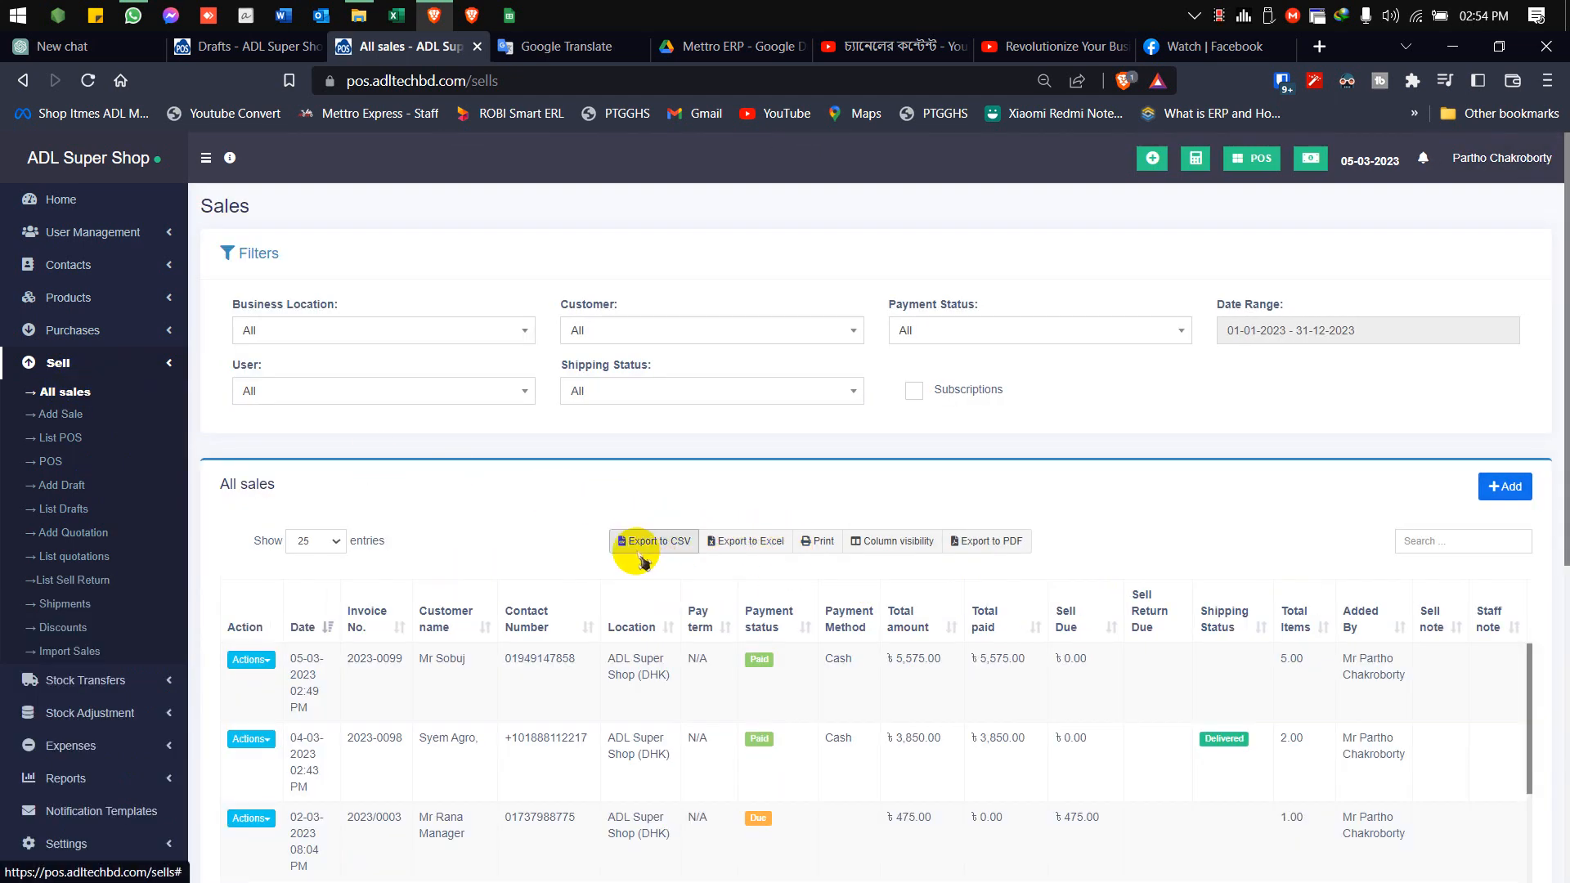
Download the sales import template and open import_sales_template.xlsx in Excel
{"action": "scroll", "coordinate": [634, 548], "scroll_direction": "down", "scroll_amount": 1}
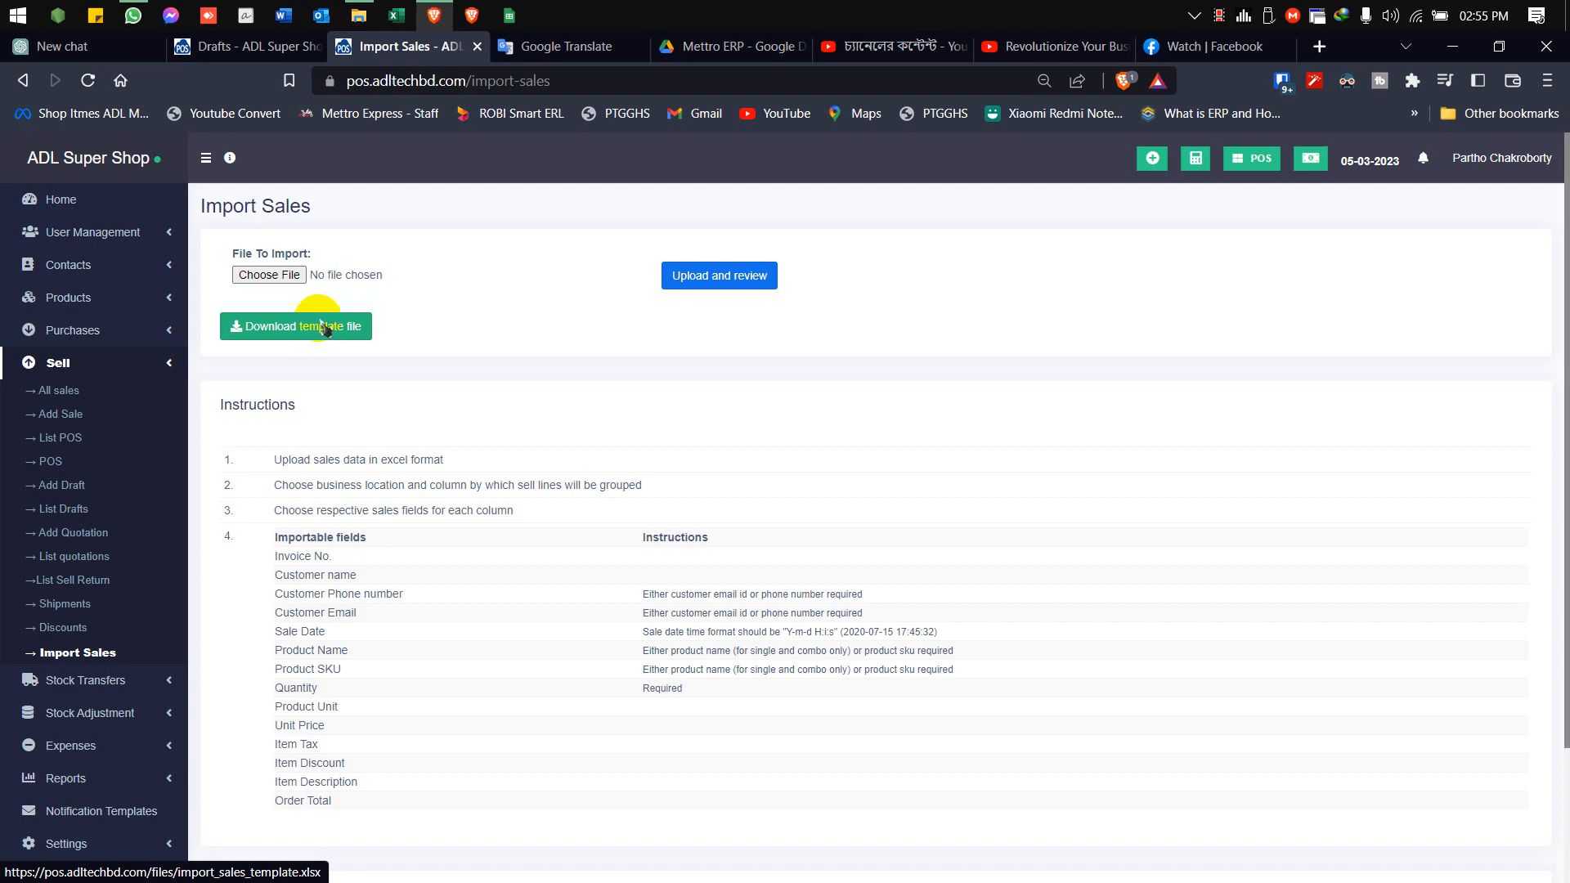
{"action": "left_click", "coordinate": [329, 328]}
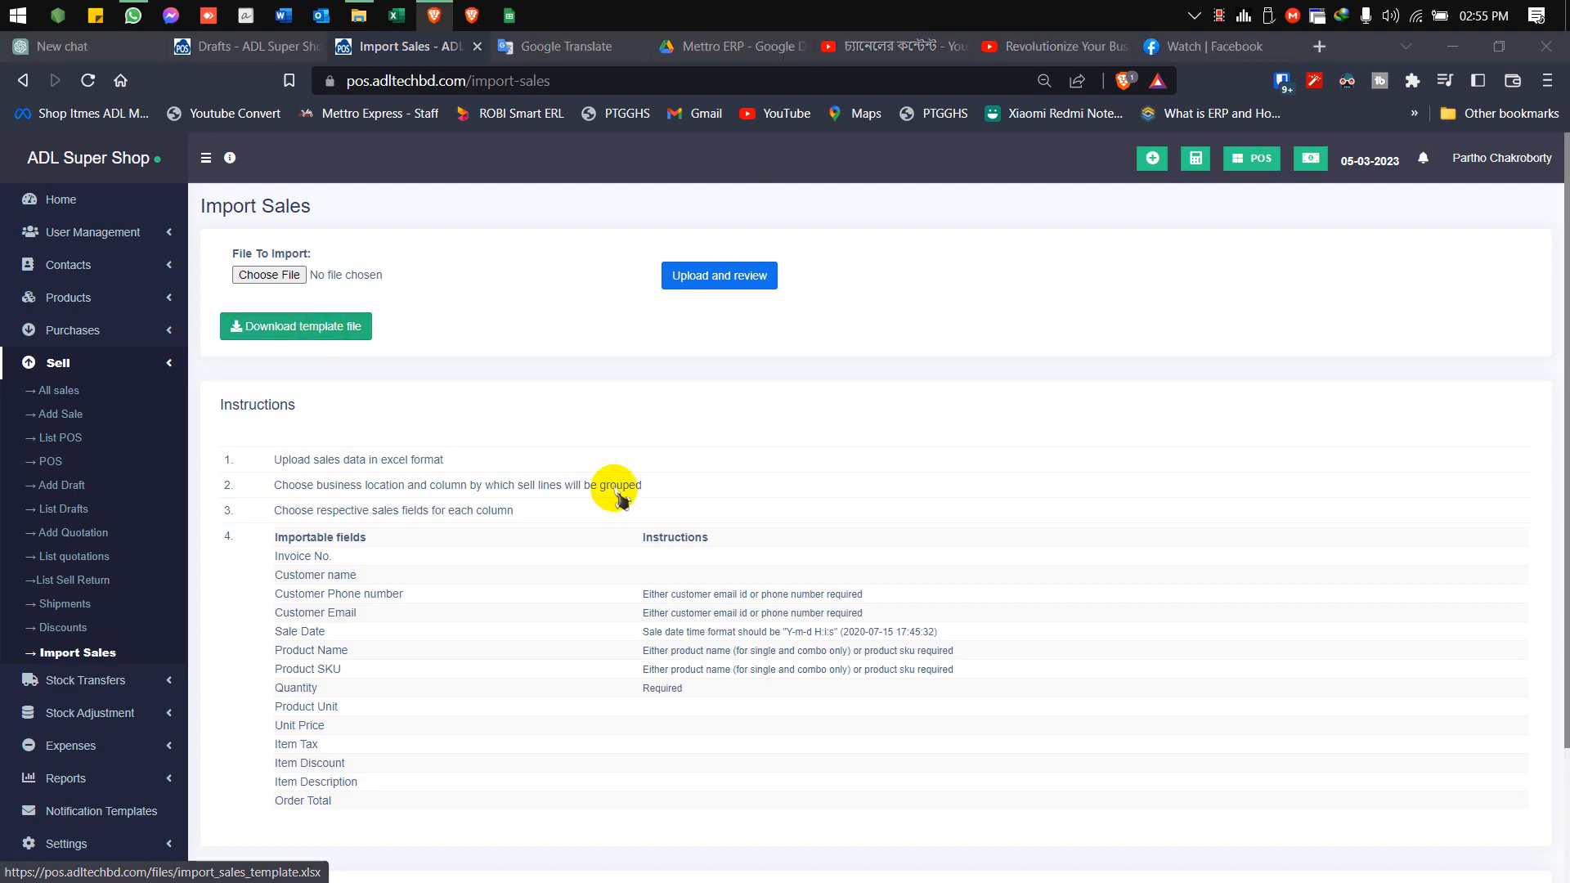
{"action": "left_click", "coordinate": [613, 488]}
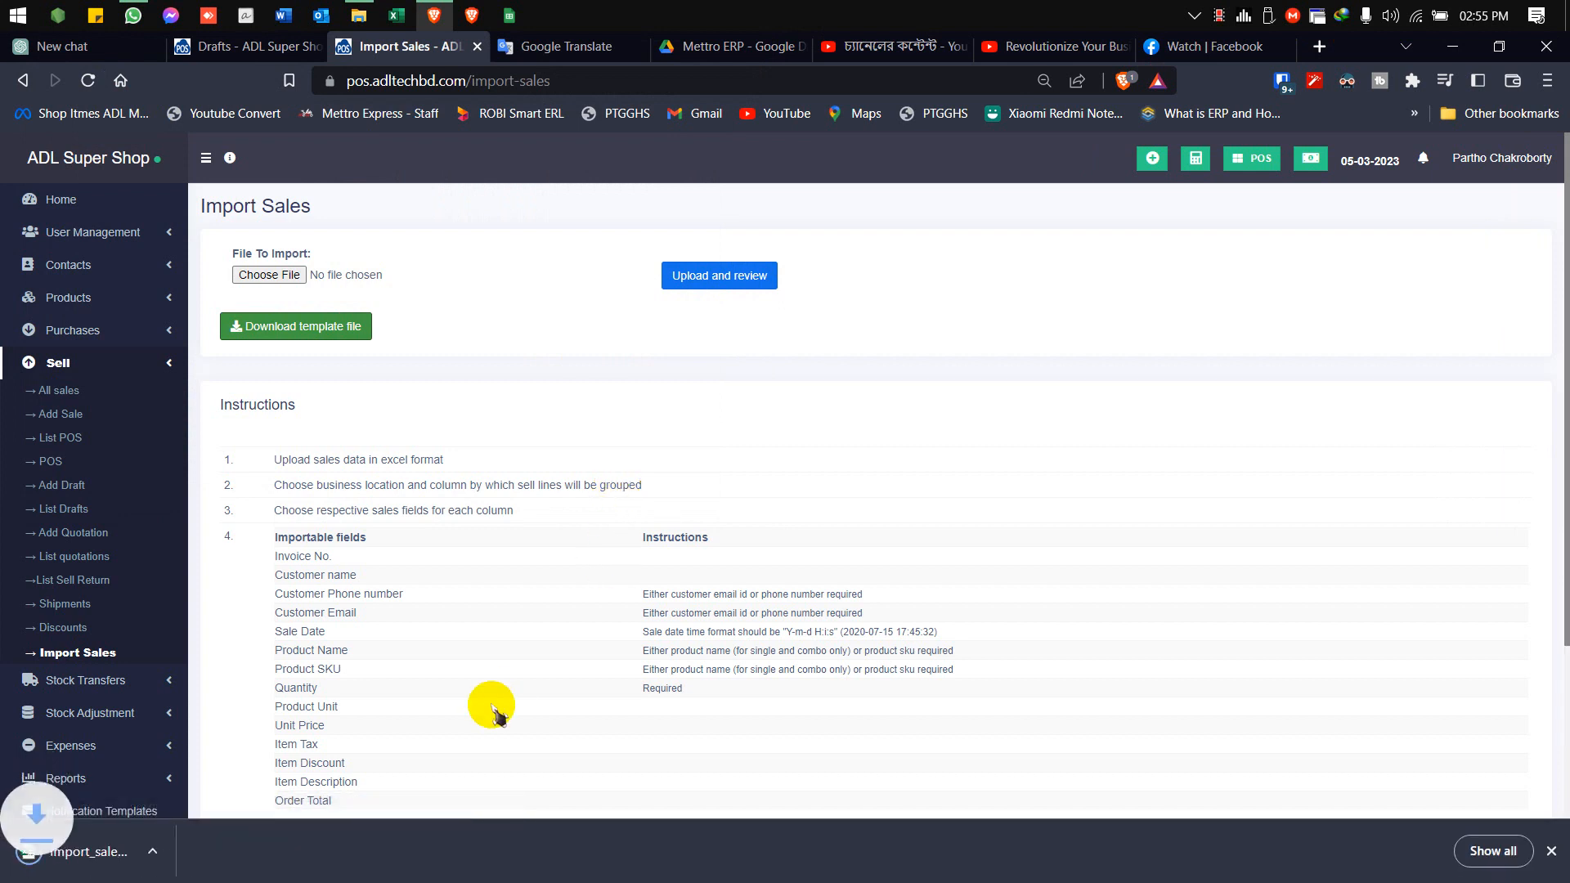
{"action": "left_click", "coordinate": [131, 853]}
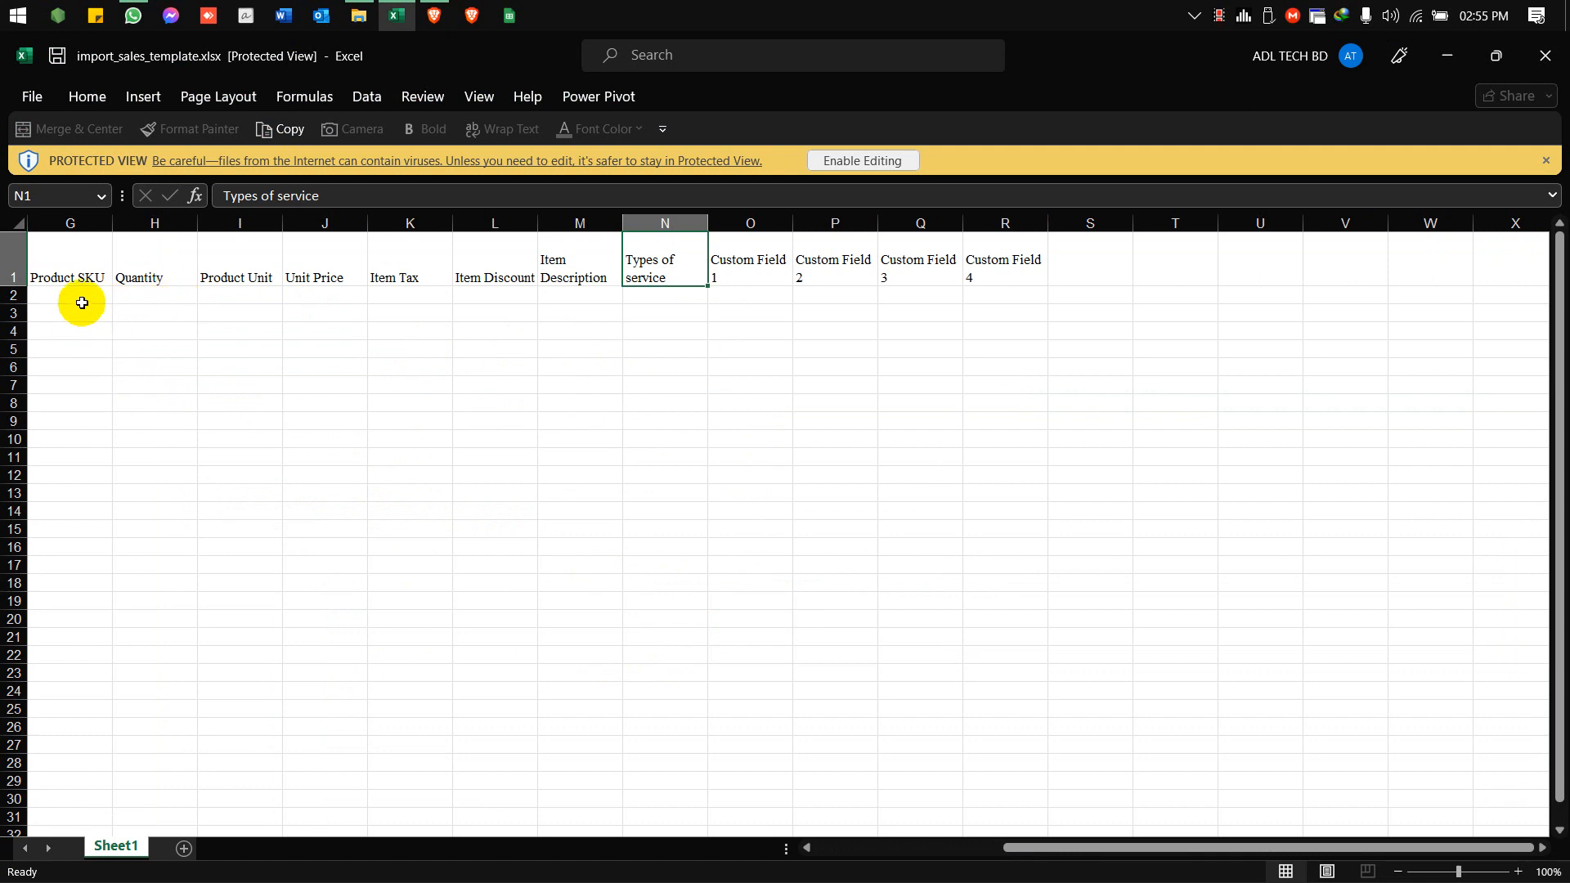
Examine the Product SKU, Quantity and other columns of the import template, and close the workbook
{"action": "left_click_drag", "start_coordinate": [73, 301], "coordinate": [48, 512]}
{"action": "left_click", "coordinate": [66, 487]}
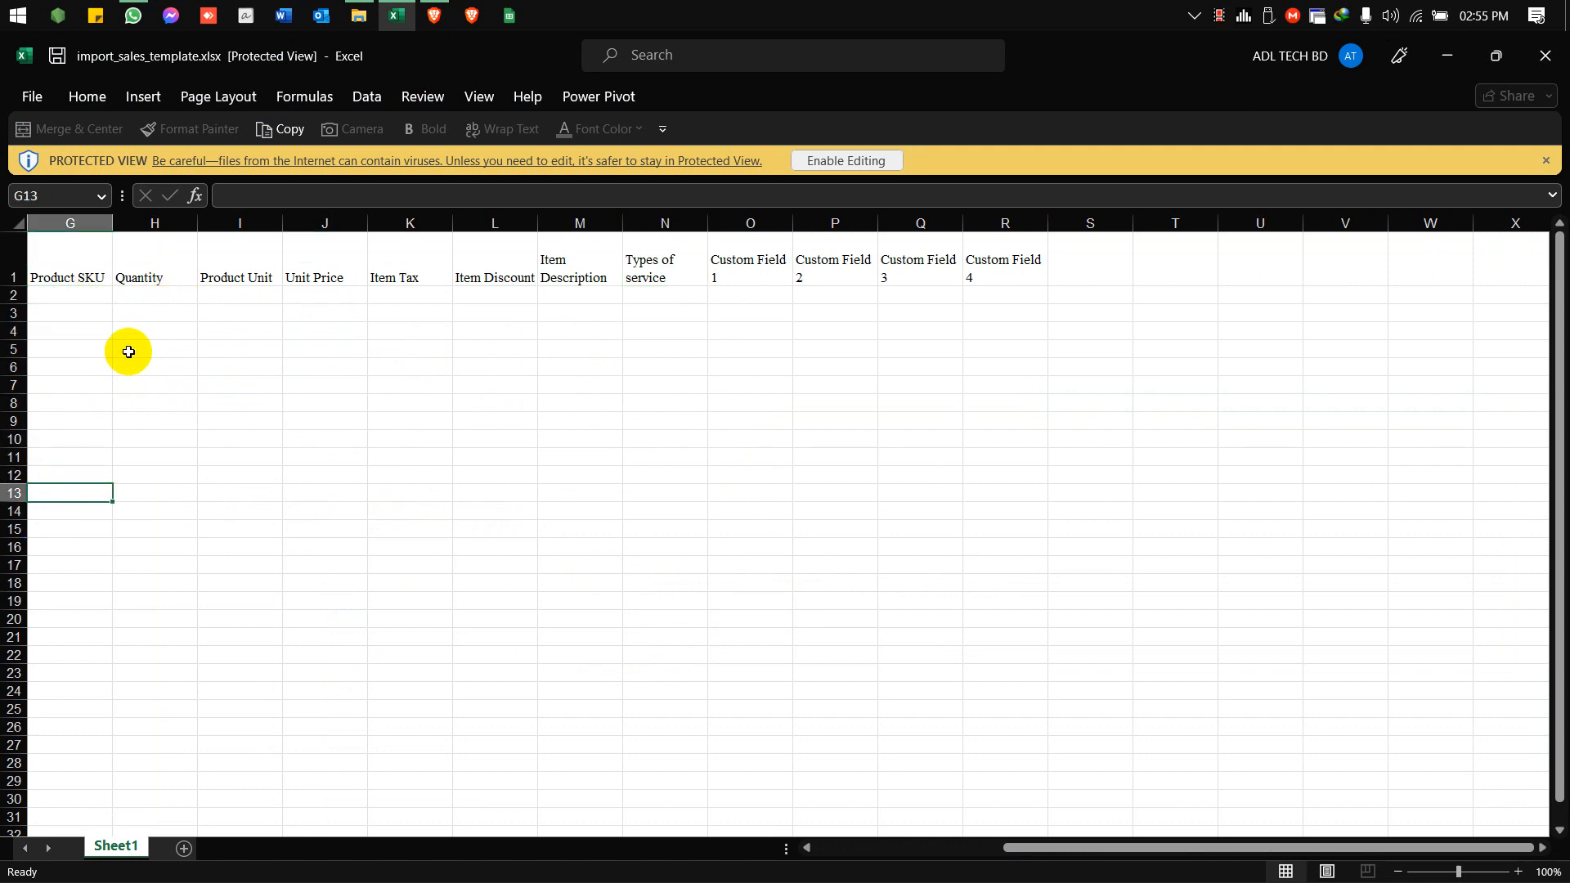
{"action": "left_click", "coordinate": [155, 311]}
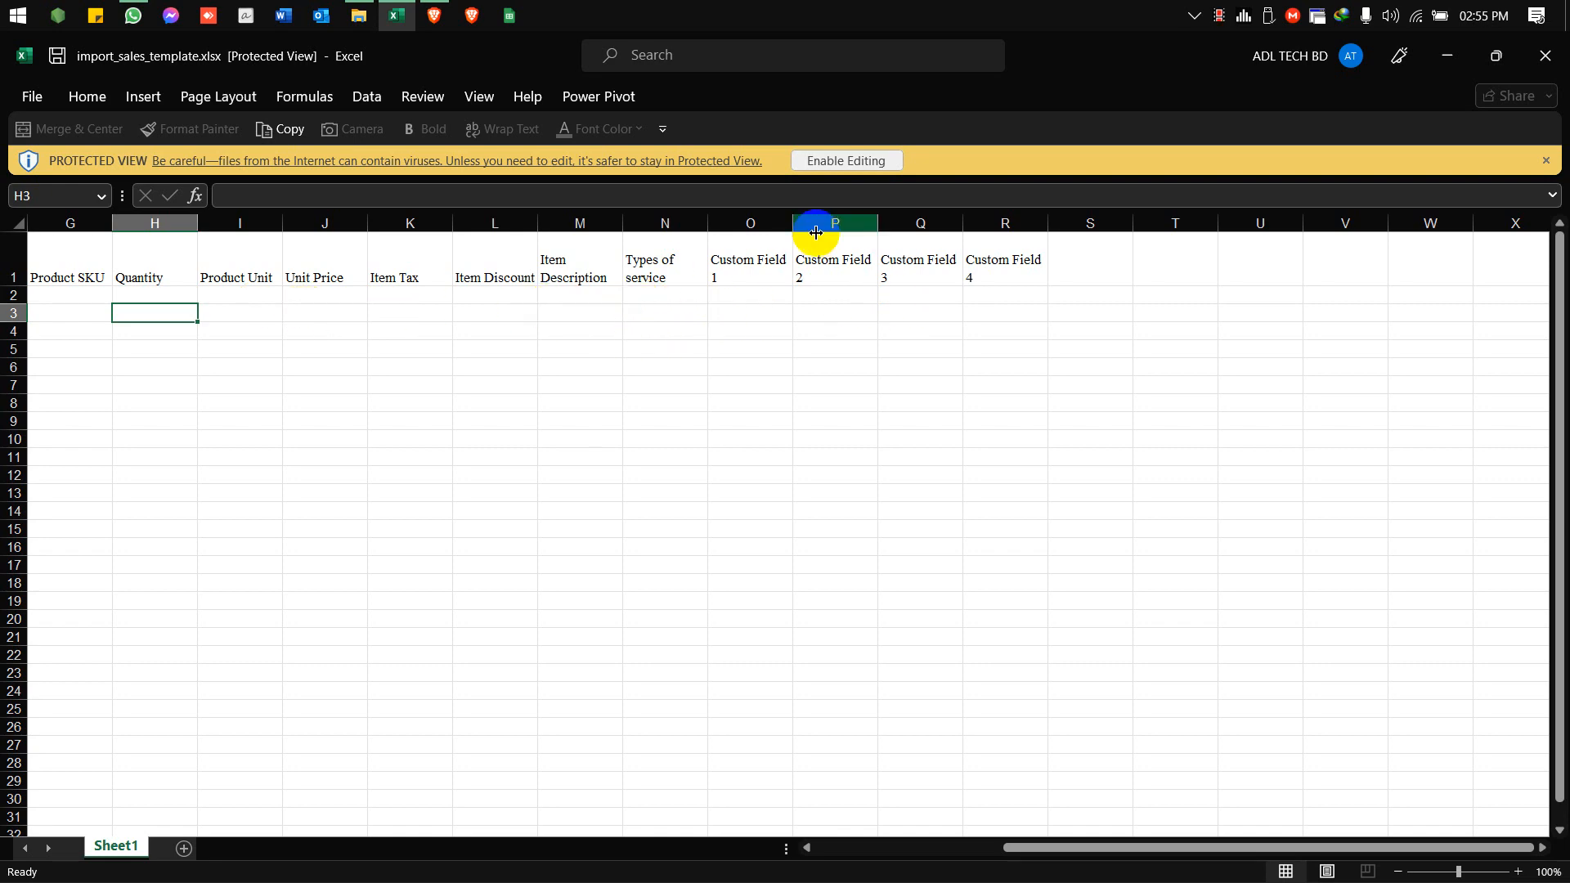
{"action": "left_click", "coordinate": [1546, 55]}
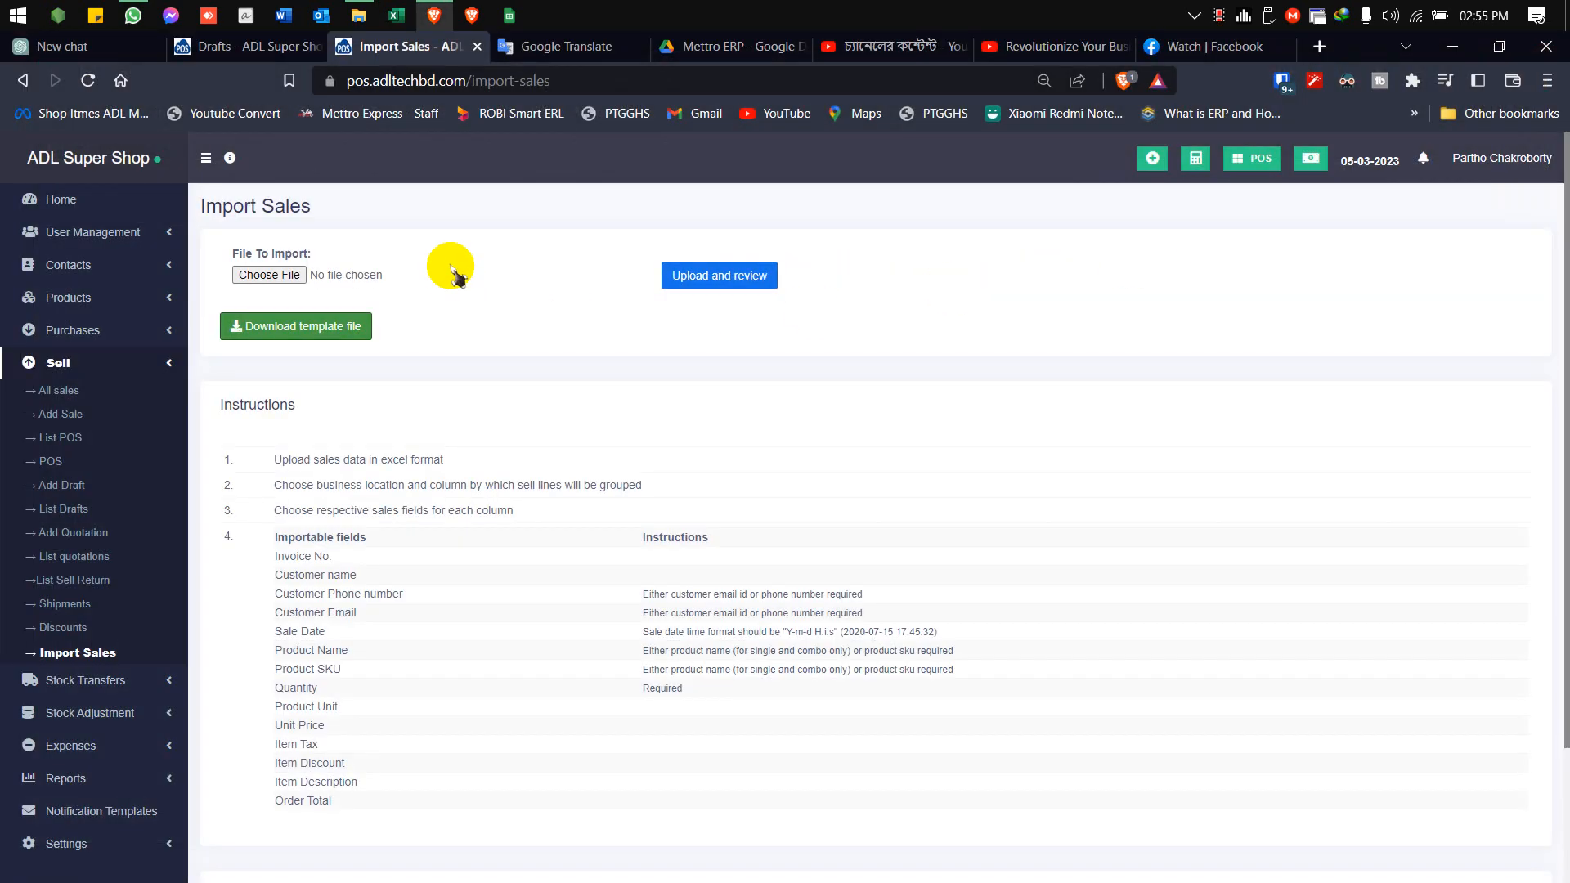